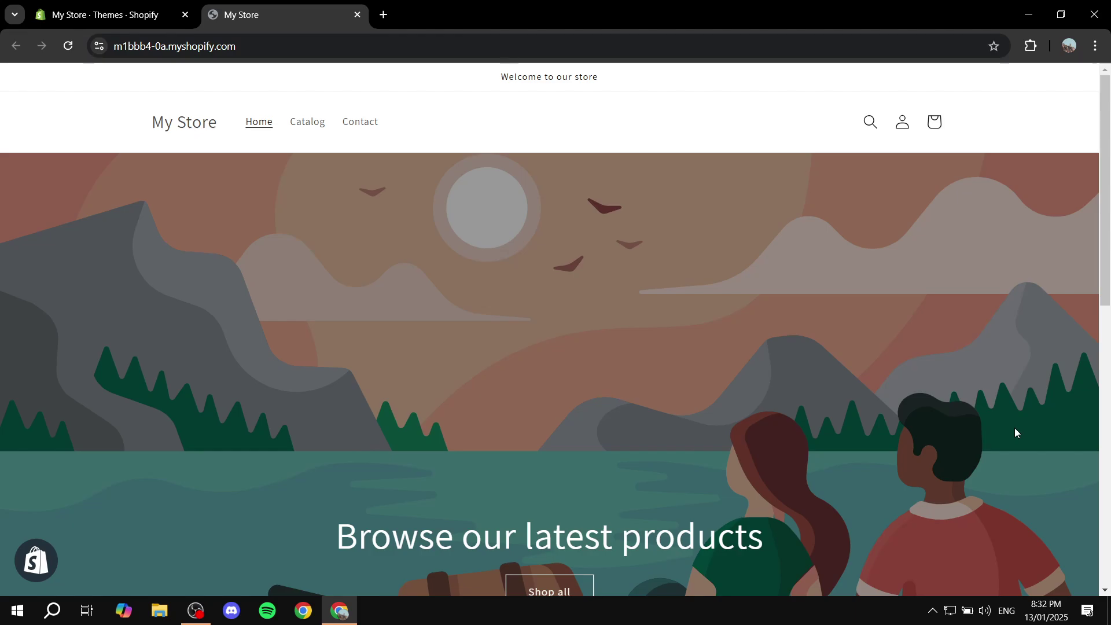
Step: Close the storefront preview and go from Apps > All recommended apps to the Shopify App Store
{"action": "scroll", "coordinate": [1015, 432], "scroll_direction": "down", "scroll_amount": 7}
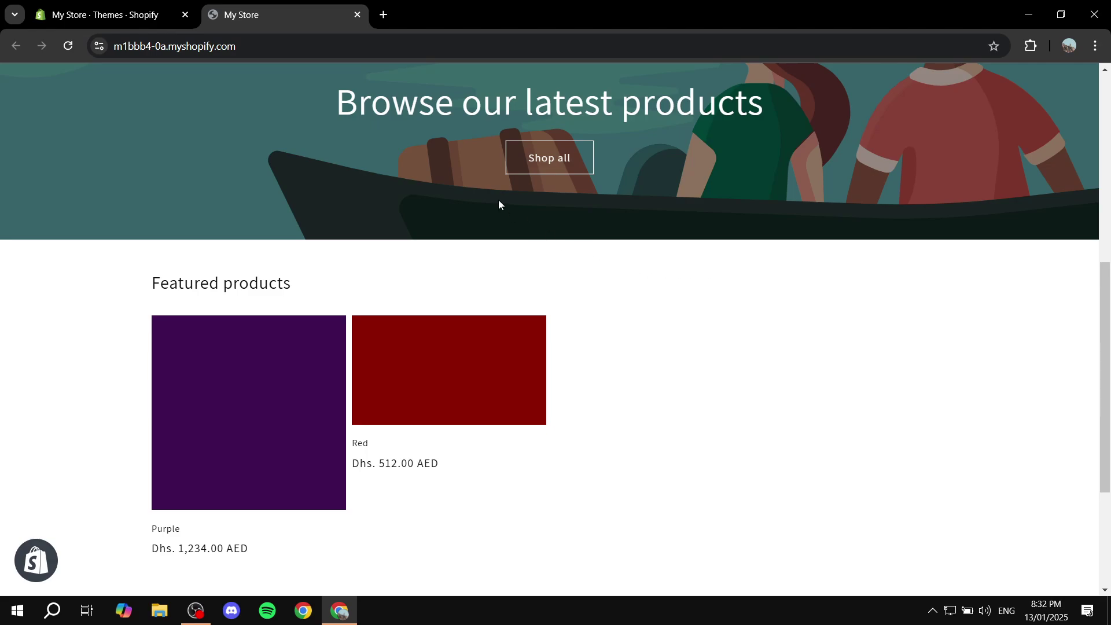
{"action": "left_click", "coordinate": [358, 15]}
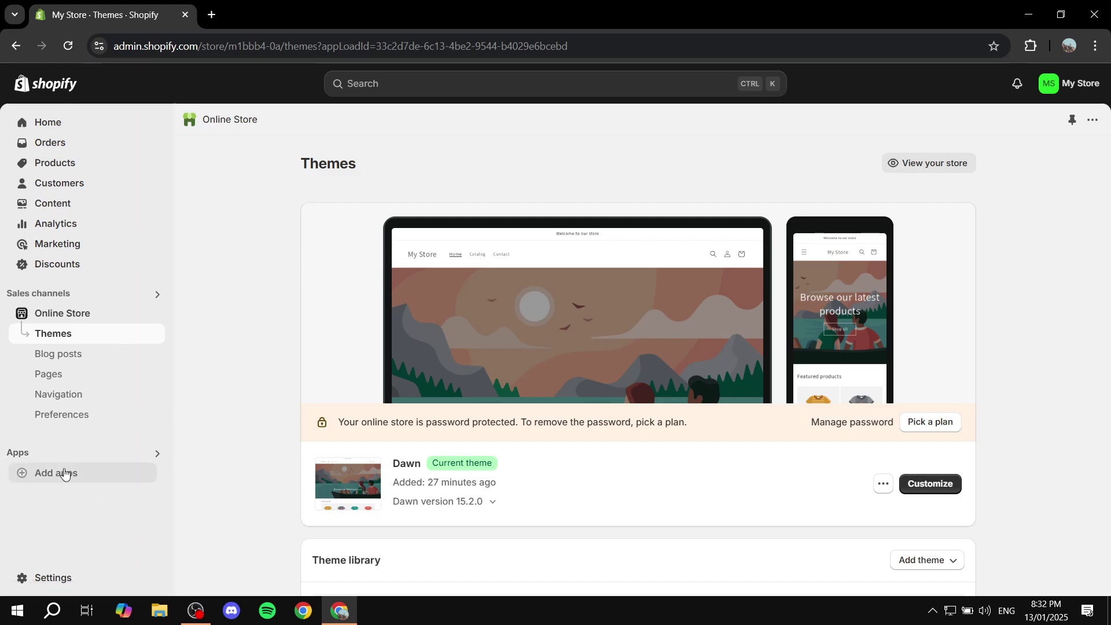
{"action": "left_click", "coordinate": [23, 454]}
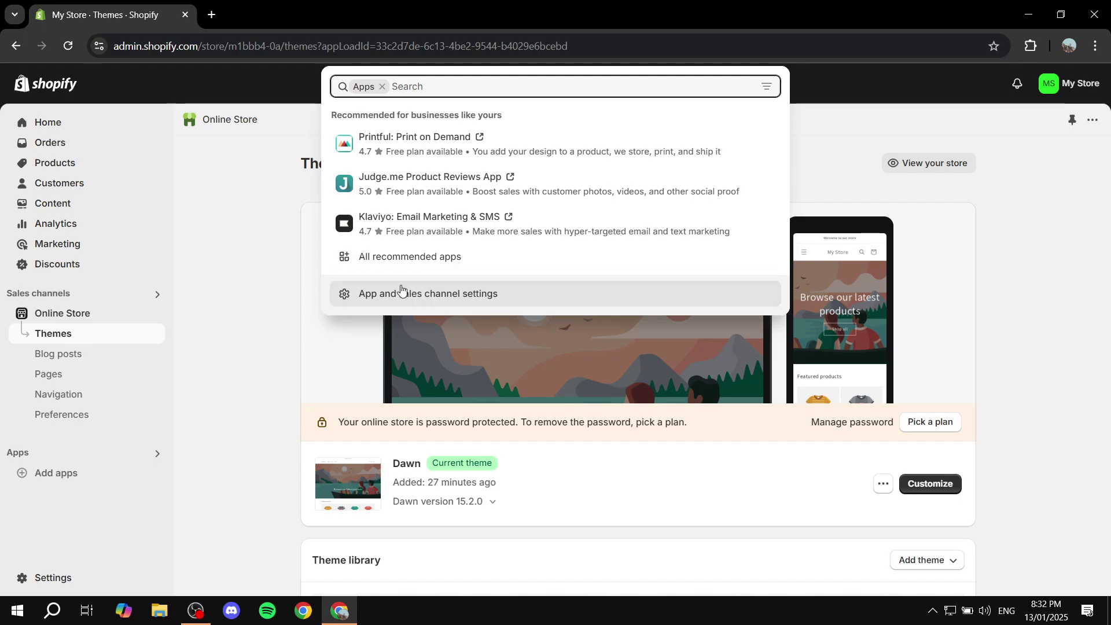
{"action": "left_click", "coordinate": [385, 258]}
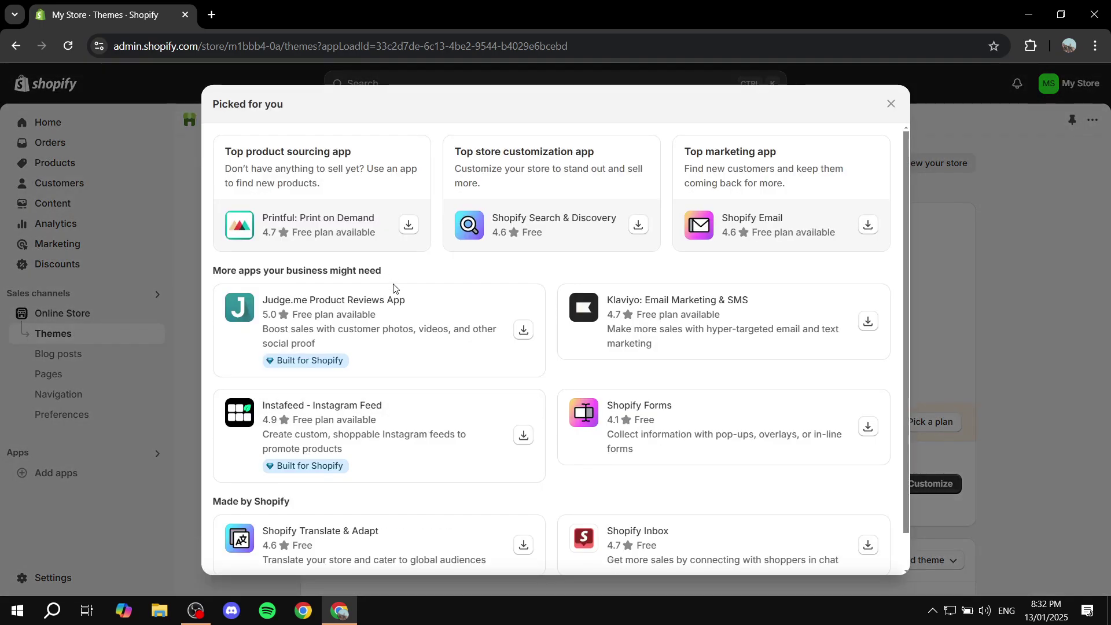
{"action": "scroll", "coordinate": [424, 482], "scroll_direction": "down", "scroll_amount": 1}
{"action": "left_click", "coordinate": [411, 558]}
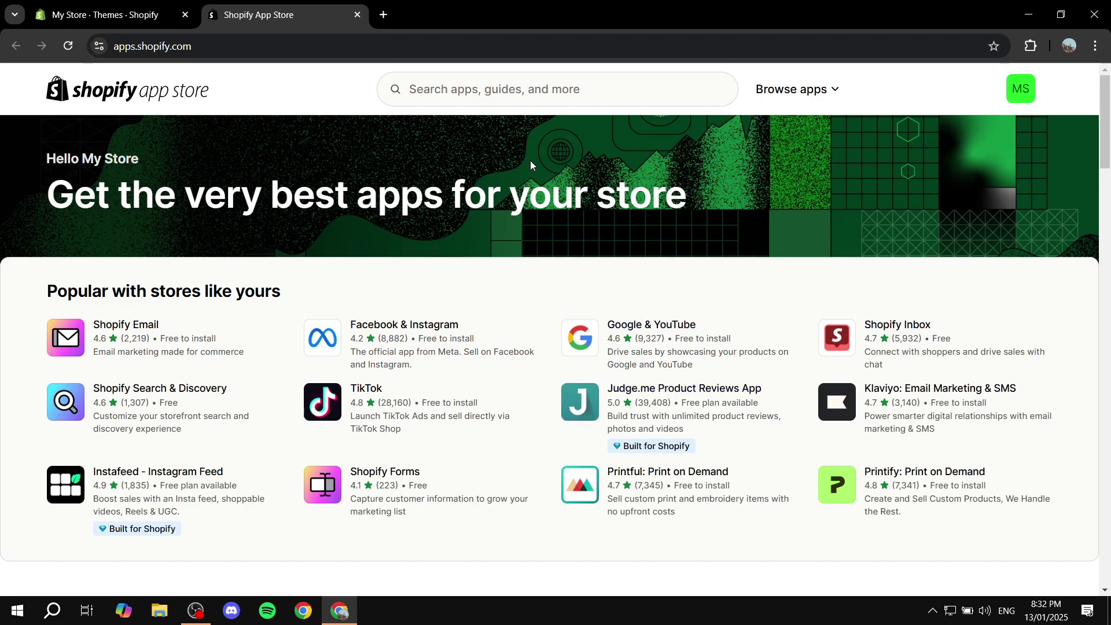
Step: Search the App Store for 'Wheelify', fixing the typos, and pick the Wheelify suggestion
{"action": "left_click", "coordinate": [530, 90]}
{"action": "type", "text": "Whhek"}
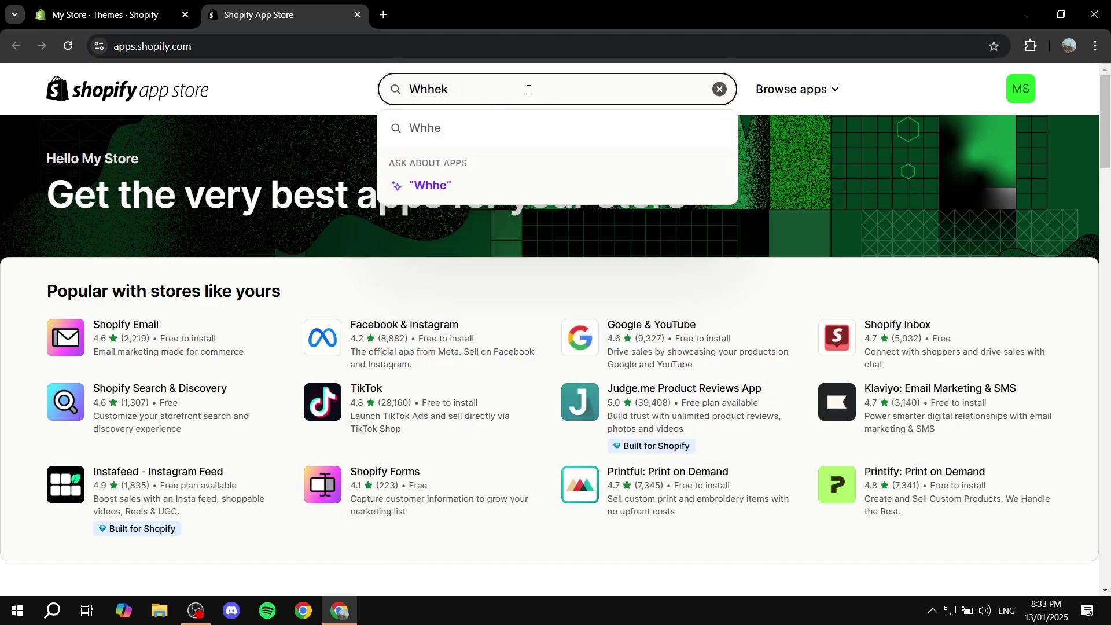
{"action": "key", "text": "BackSpace"}
{"action": "type", "text": "lify"}
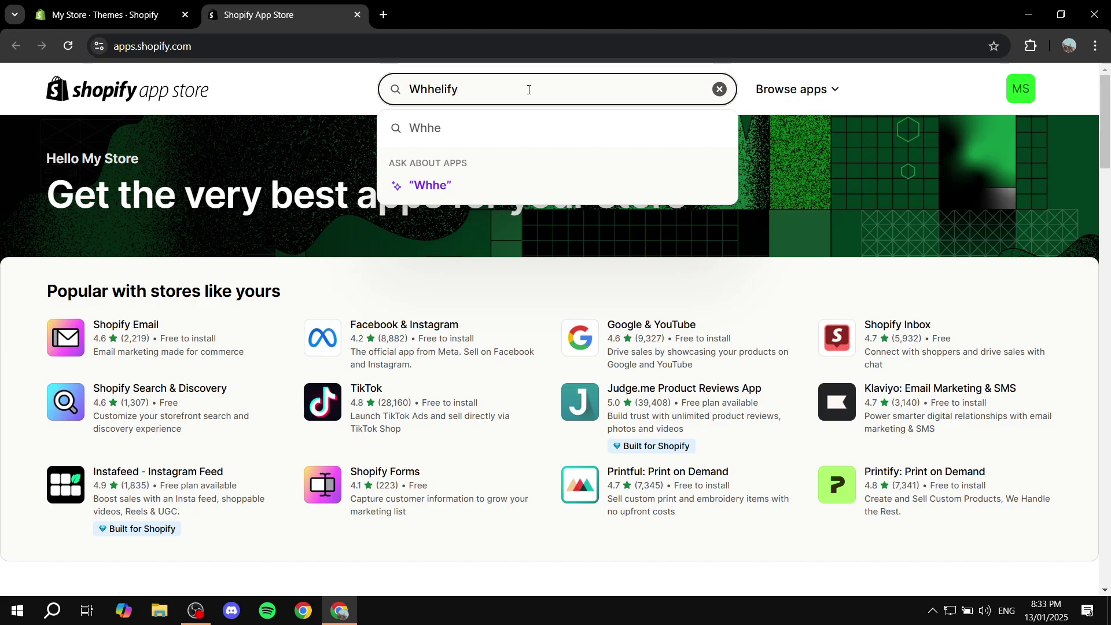
{"action": "key", "text": "BackSpace"}
{"action": "key", "text": "BackSpace"}
{"action": "type", "text": "eelify"}
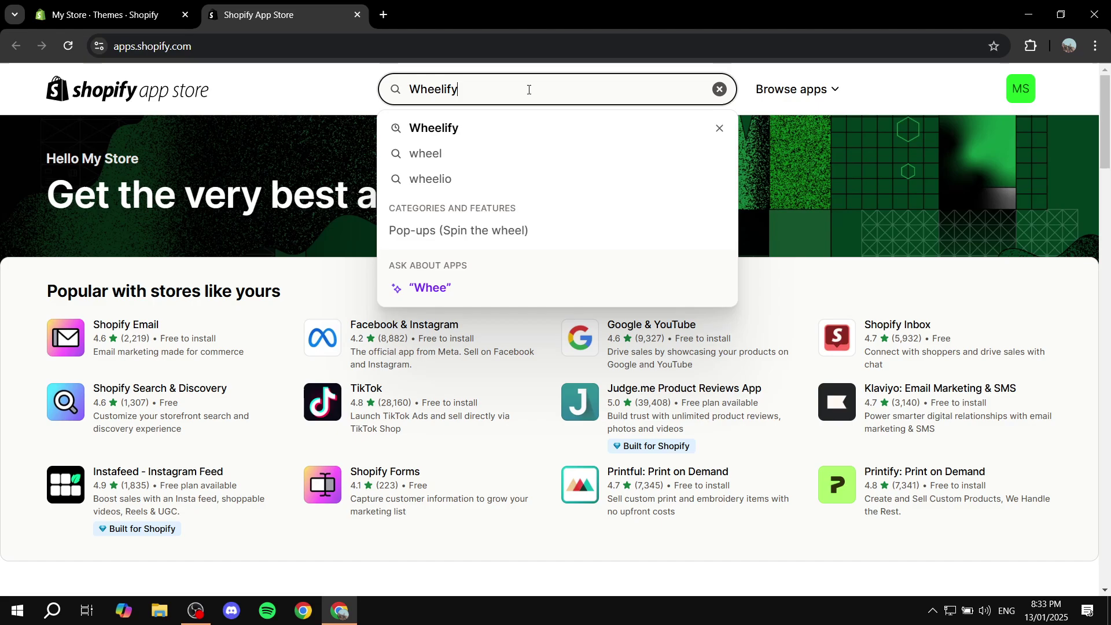
{"action": "left_click", "coordinate": [475, 130]}
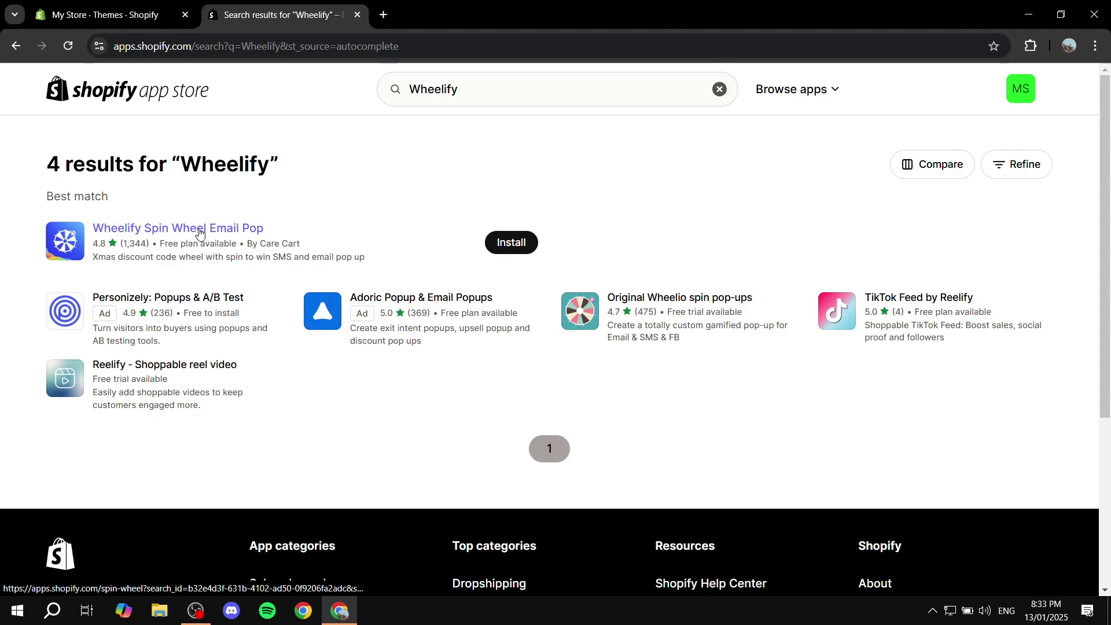
Step: Open the Wheelify Spin Wheel Email Pop listing and highlight its Pricing details
{"action": "left_click", "coordinate": [230, 229]}
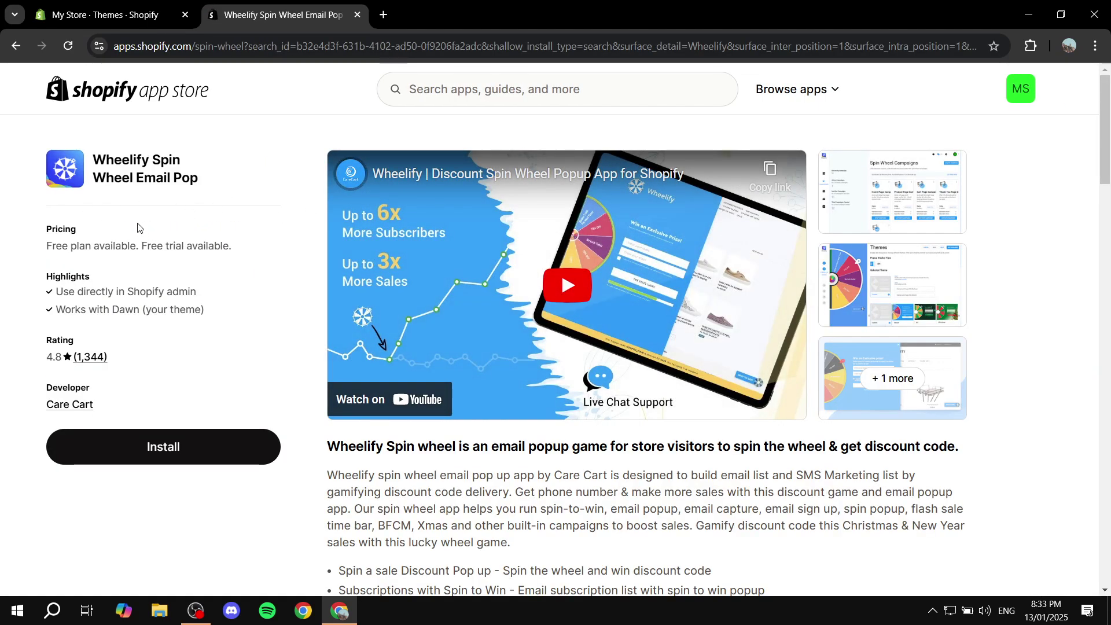
{"action": "double_click", "coordinate": [51, 234]}
{"action": "left_click", "coordinate": [52, 235]}
{"action": "left_click_drag", "start_coordinate": [59, 248], "coordinate": [247, 253]}
{"action": "left_click", "coordinate": [258, 254]}
Step: Scroll to the feature list and highlight the first bullet and its discount code mention
{"action": "scroll", "coordinate": [262, 265], "scroll_direction": "down", "scroll_amount": 3}
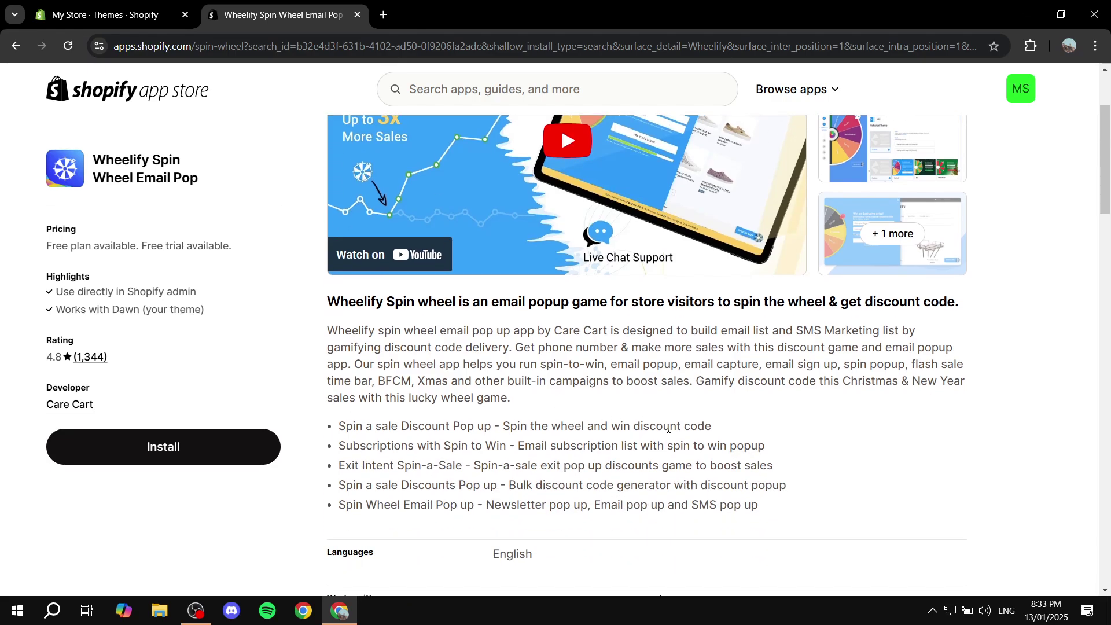
{"action": "scroll", "coordinate": [584, 412], "scroll_direction": "down", "scroll_amount": 1}
{"action": "scroll", "coordinate": [503, 349], "scroll_direction": "down", "scroll_amount": 1}
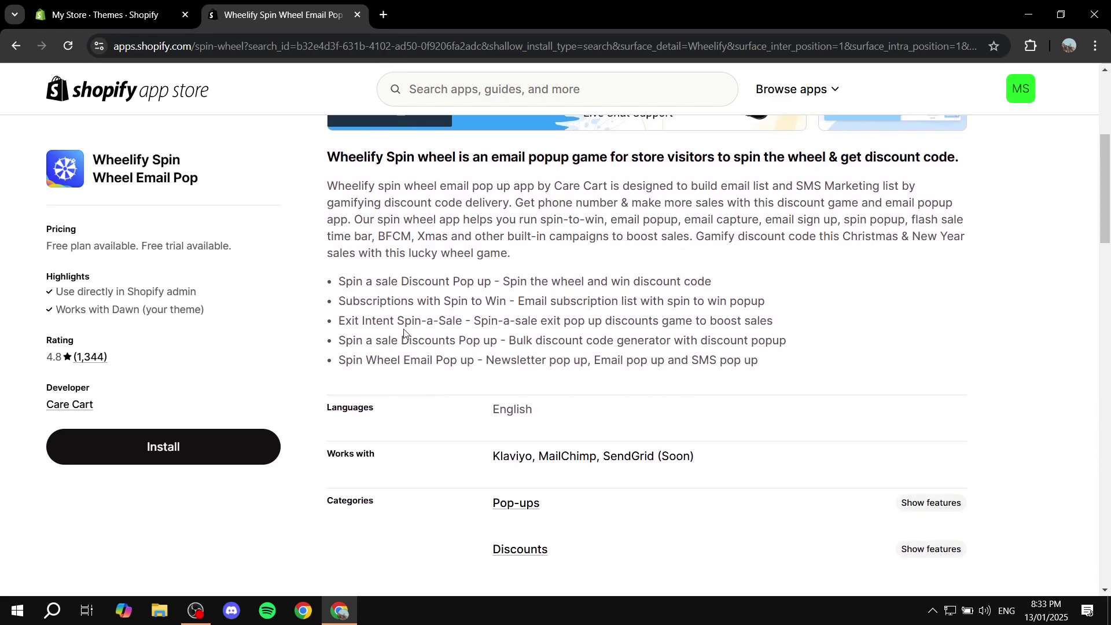
{"action": "left_click_drag", "start_coordinate": [334, 293], "coordinate": [794, 385]}
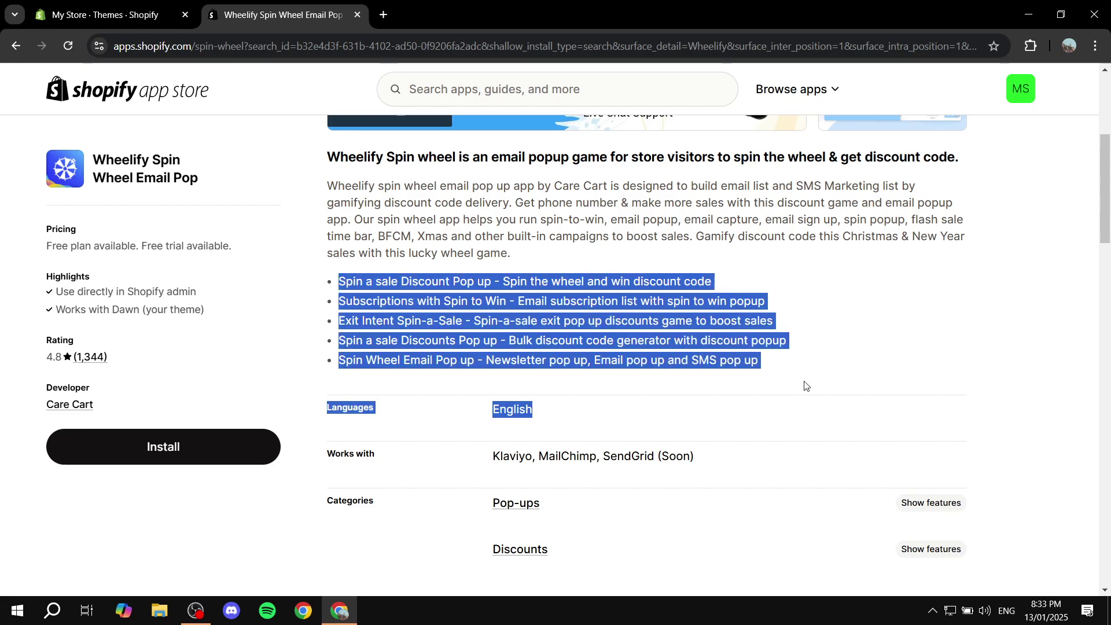
{"action": "left_click", "coordinate": [807, 385]}
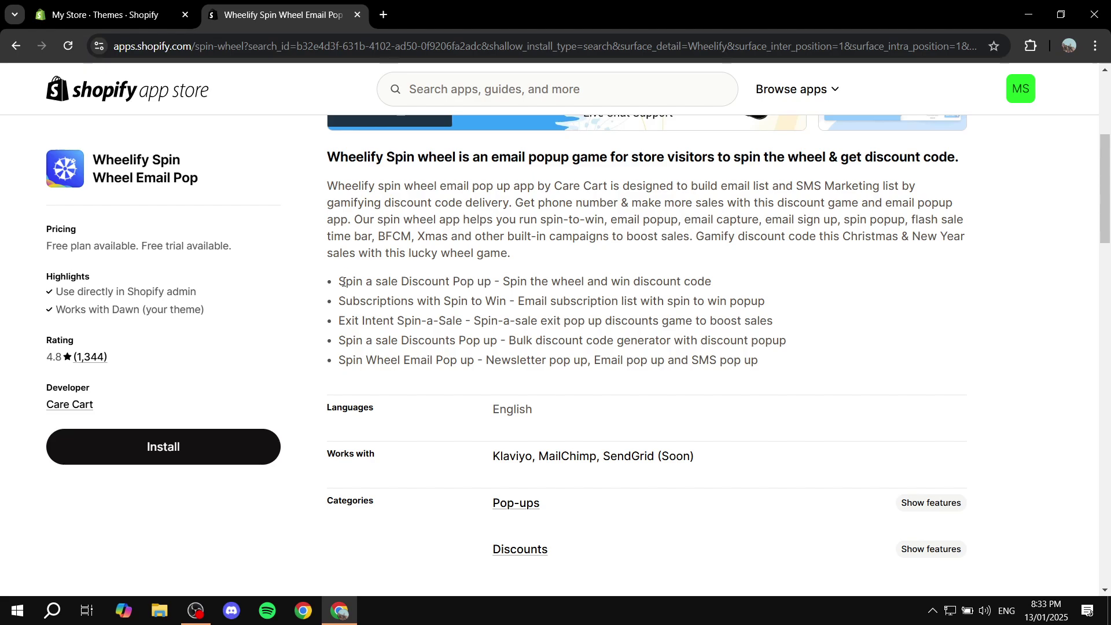
{"action": "left_click_drag", "start_coordinate": [341, 281], "coordinate": [702, 278]}
{"action": "left_click", "coordinate": [728, 275]}
{"action": "left_click_drag", "start_coordinate": [631, 278], "coordinate": [792, 280]}
{"action": "left_click", "coordinate": [792, 280]}
Step: Highlight the second and third bullets, including Exit Intent Spin-a-Sale, and the description's ending
{"action": "left_click_drag", "start_coordinate": [338, 301], "coordinate": [514, 301]}
{"action": "left_click", "coordinate": [515, 300]}
{"action": "left_click_drag", "start_coordinate": [343, 322], "coordinate": [483, 308]}
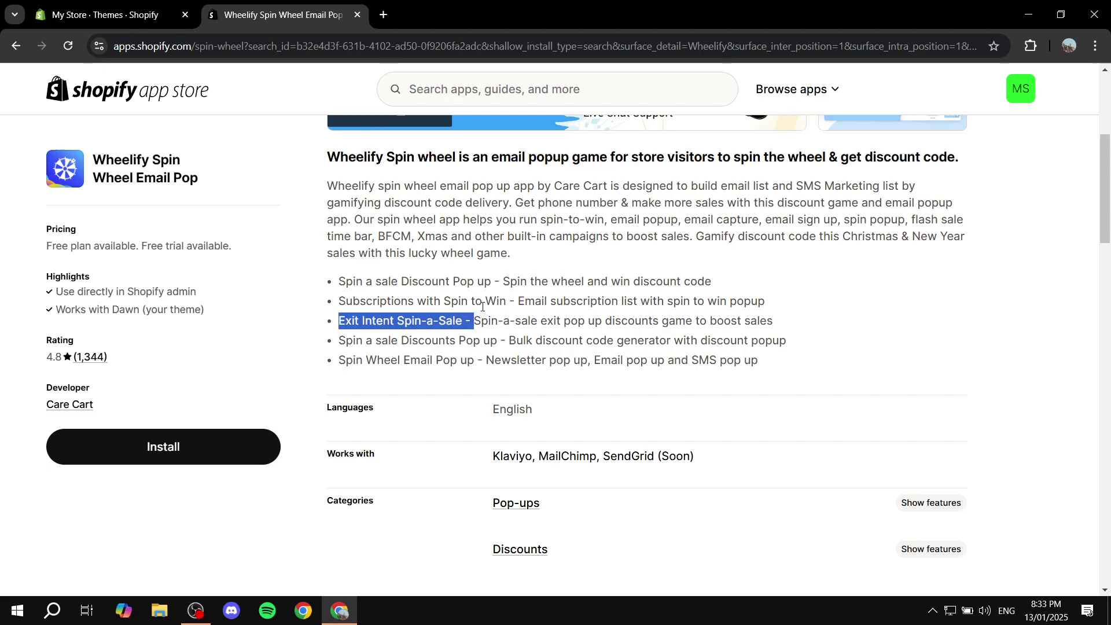
{"action": "left_click", "coordinate": [821, 323]}
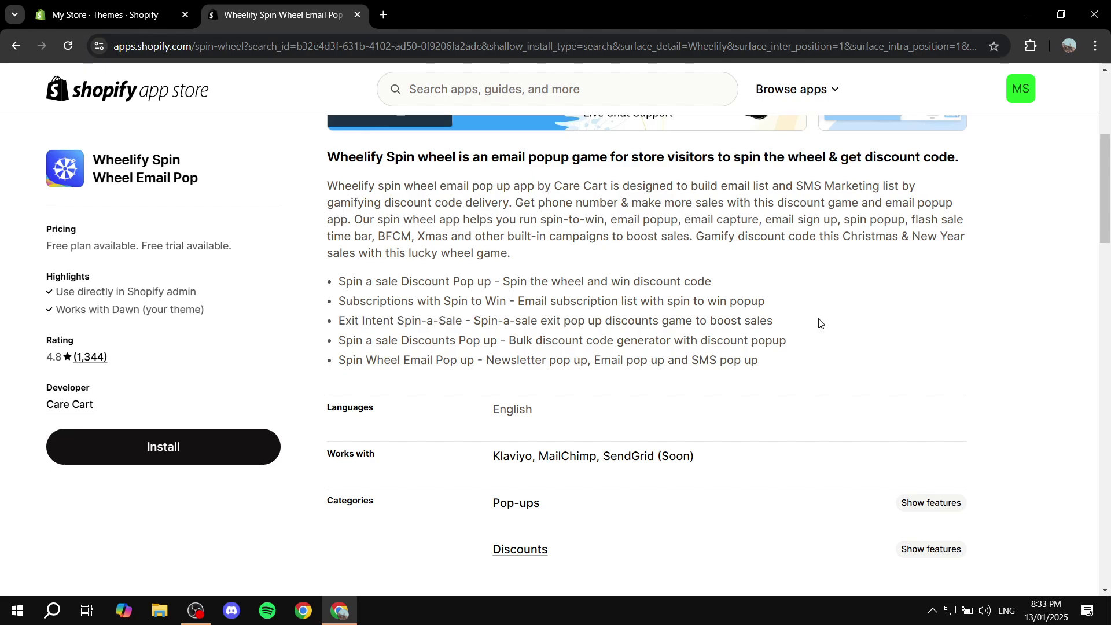
{"action": "left_click_drag", "start_coordinate": [784, 327], "coordinate": [480, 322]}
{"action": "left_click", "coordinate": [475, 323]}
{"action": "left_click_drag", "start_coordinate": [724, 322], "coordinate": [846, 318]}
{"action": "left_click", "coordinate": [834, 323]}
{"action": "scroll", "coordinate": [487, 346], "scroll_direction": "down", "scroll_amount": 1}
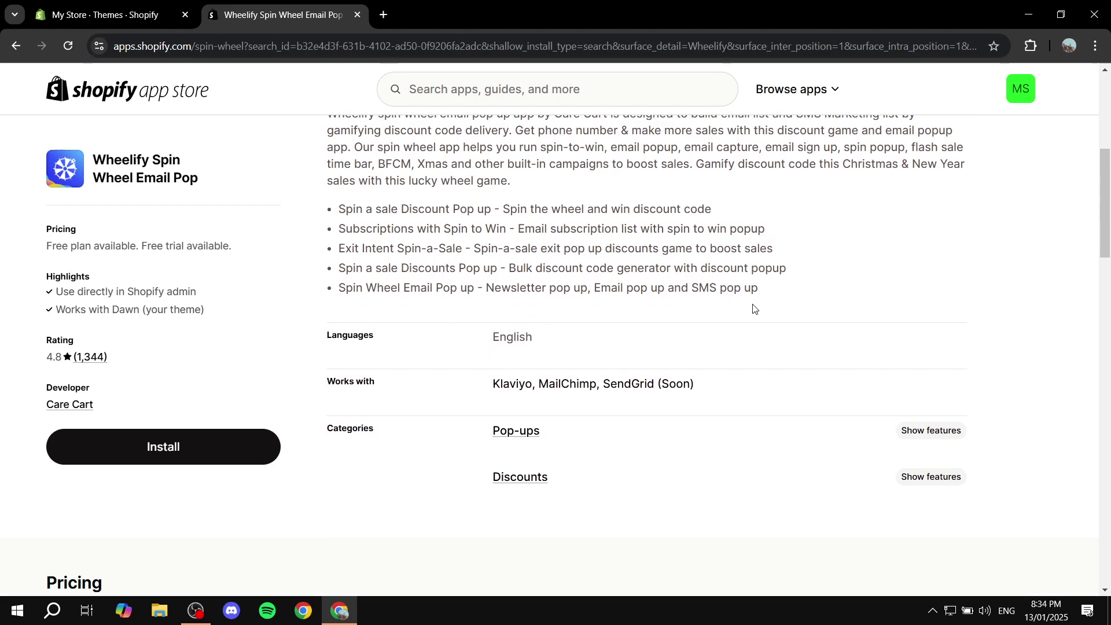
{"action": "left_click_drag", "start_coordinate": [753, 309], "coordinate": [316, 195]}
{"action": "left_click", "coordinate": [333, 216]}
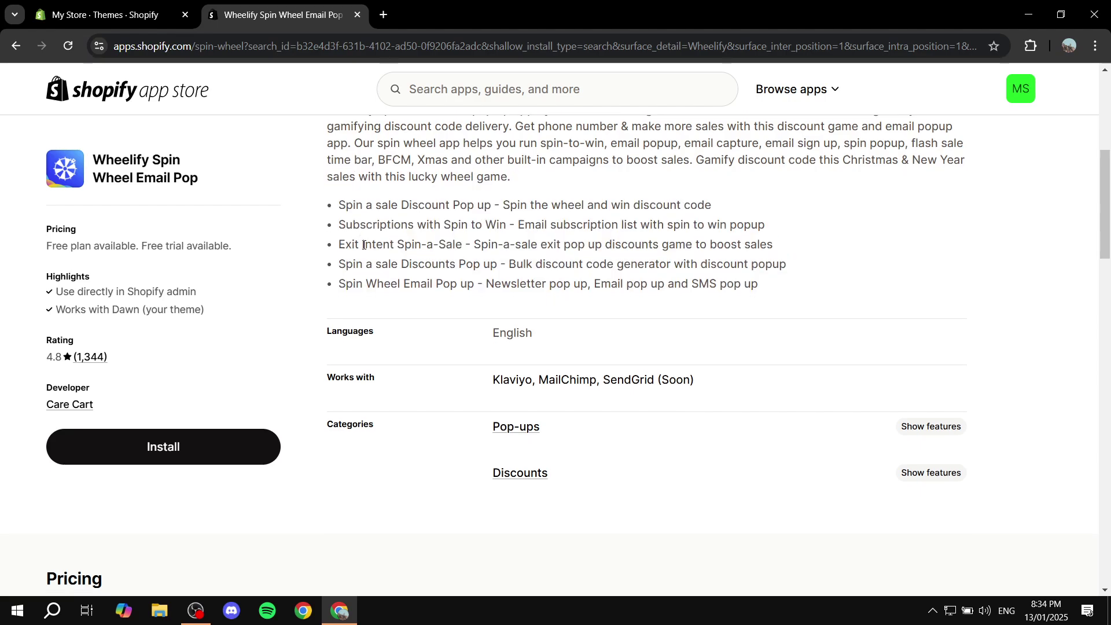
{"action": "scroll", "coordinate": [363, 245], "scroll_direction": "down", "scroll_amount": 5}
{"action": "left_click_drag", "start_coordinate": [45, 226], "coordinate": [124, 227]}
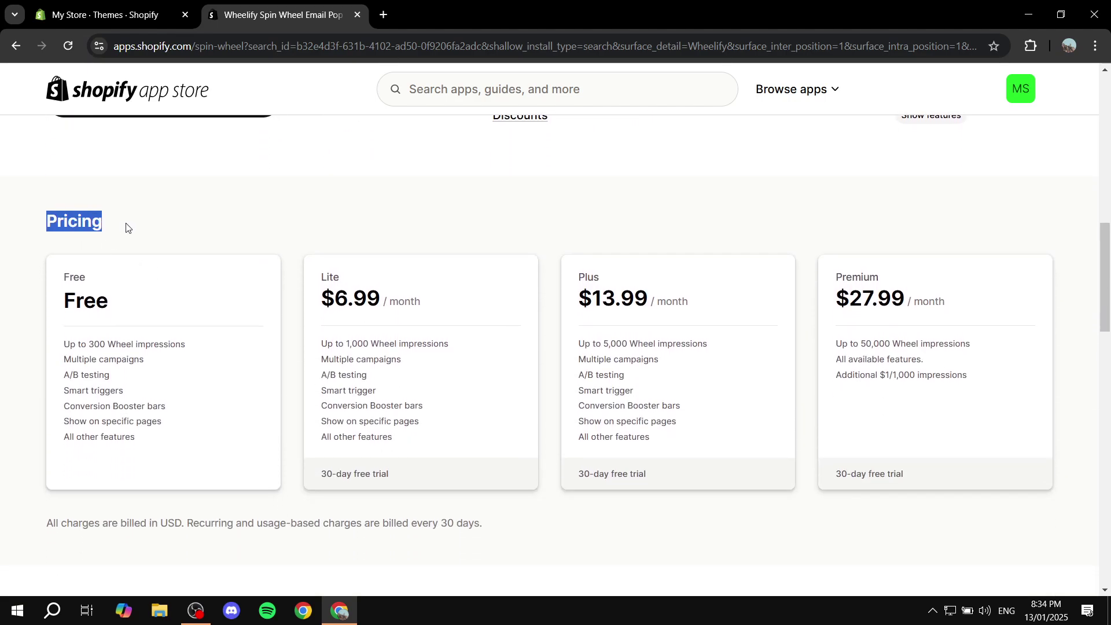
{"action": "left_click", "coordinate": [127, 227]}
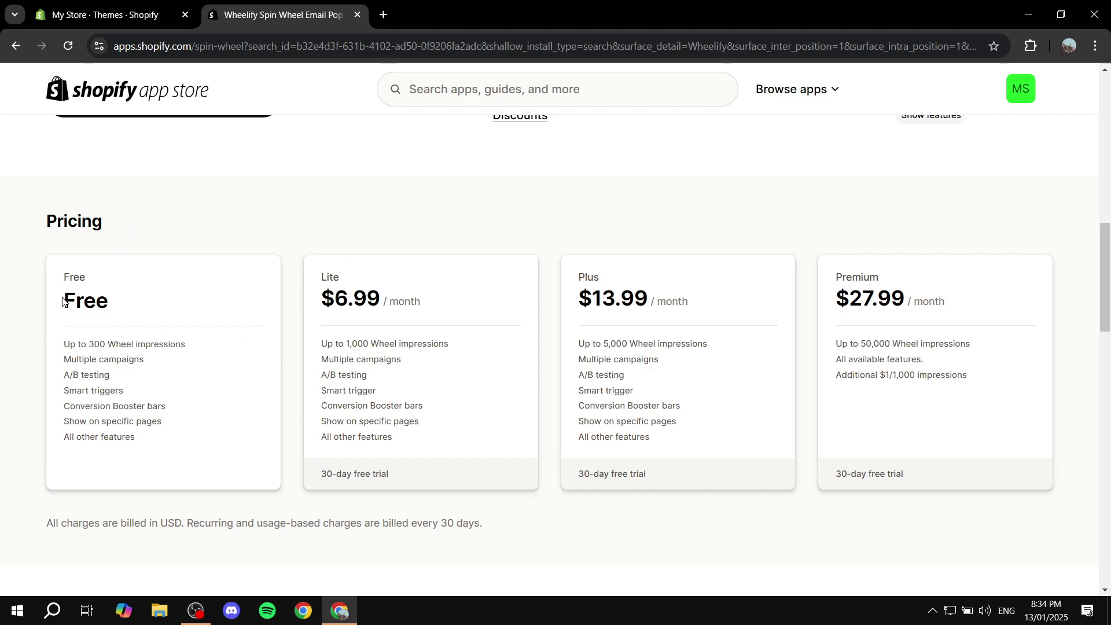
{"action": "left_click_drag", "start_coordinate": [62, 301], "coordinate": [189, 300]}
{"action": "left_click", "coordinate": [188, 301]}
{"action": "left_click_drag", "start_coordinate": [69, 294], "coordinate": [133, 300]}
{"action": "left_click", "coordinate": [133, 301]}
{"action": "left_click_drag", "start_coordinate": [64, 346], "coordinate": [199, 351]}
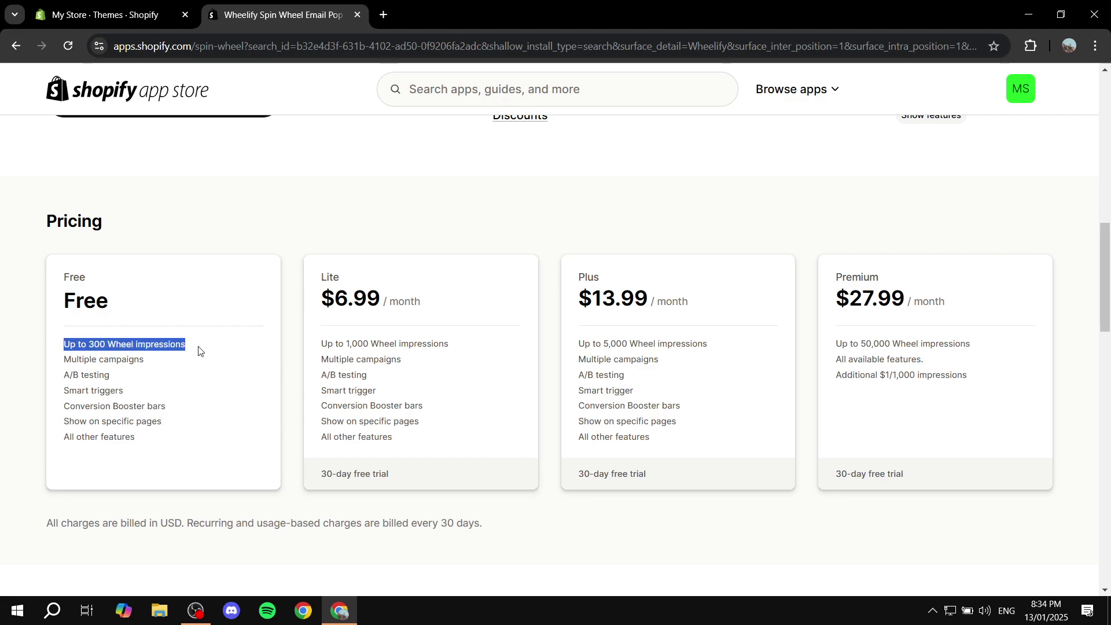
{"action": "left_click", "coordinate": [148, 359]}
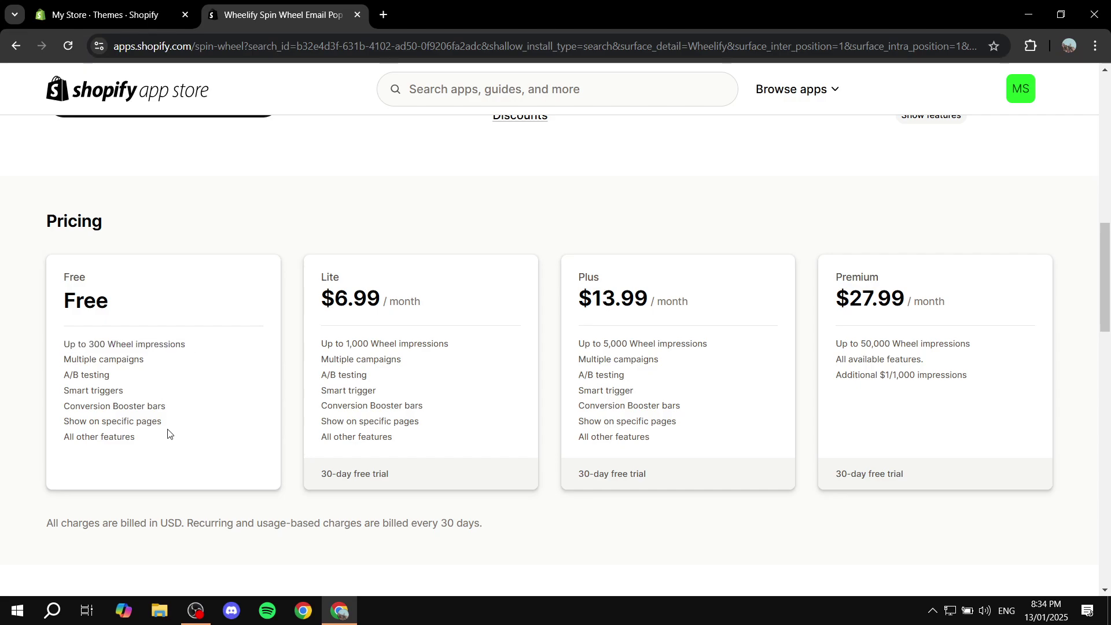
{"action": "left_click_drag", "start_coordinate": [169, 433], "coordinate": [66, 342]}
{"action": "left_click", "coordinate": [66, 341]}
{"action": "left_click_drag", "start_coordinate": [322, 296], "coordinate": [484, 306]}
{"action": "left_click", "coordinate": [513, 308]}
{"action": "left_click_drag", "start_coordinate": [568, 305], "coordinate": [727, 306]}
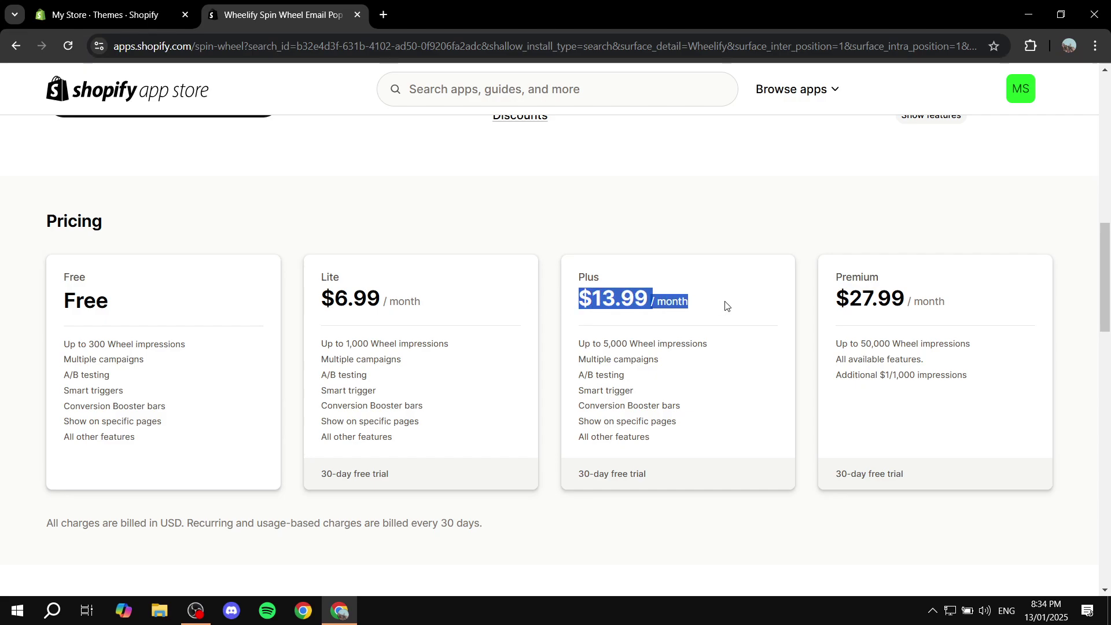
{"action": "left_click", "coordinate": [726, 305]}
{"action": "left_click_drag", "start_coordinate": [602, 345], "coordinate": [724, 346]}
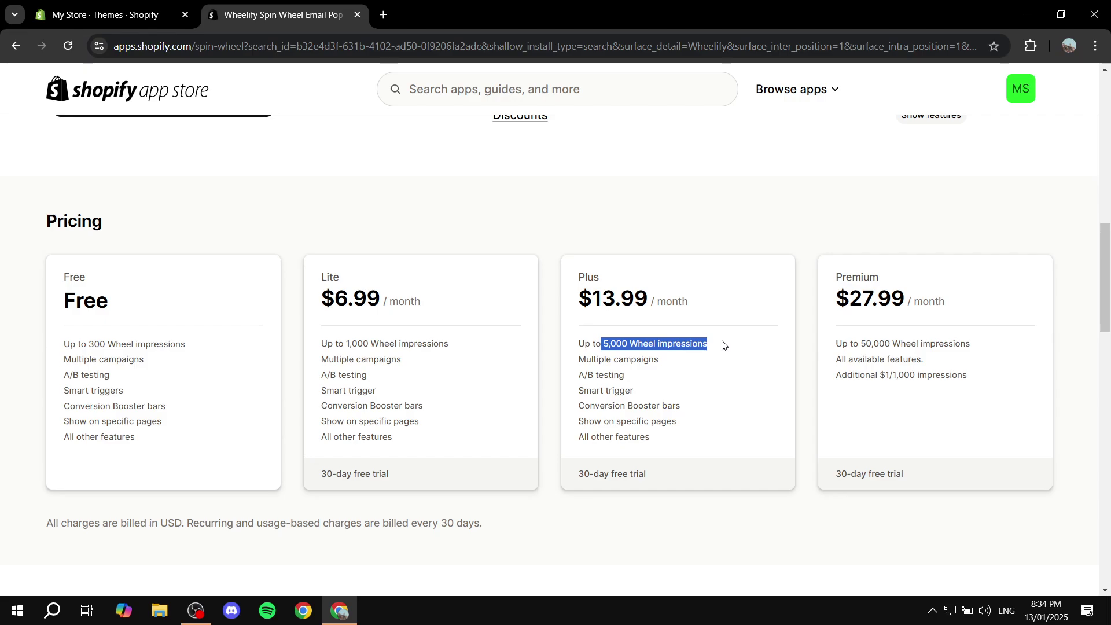
{"action": "left_click", "coordinate": [724, 345]}
{"action": "scroll", "coordinate": [735, 308], "scroll_direction": "up", "scroll_amount": 10}
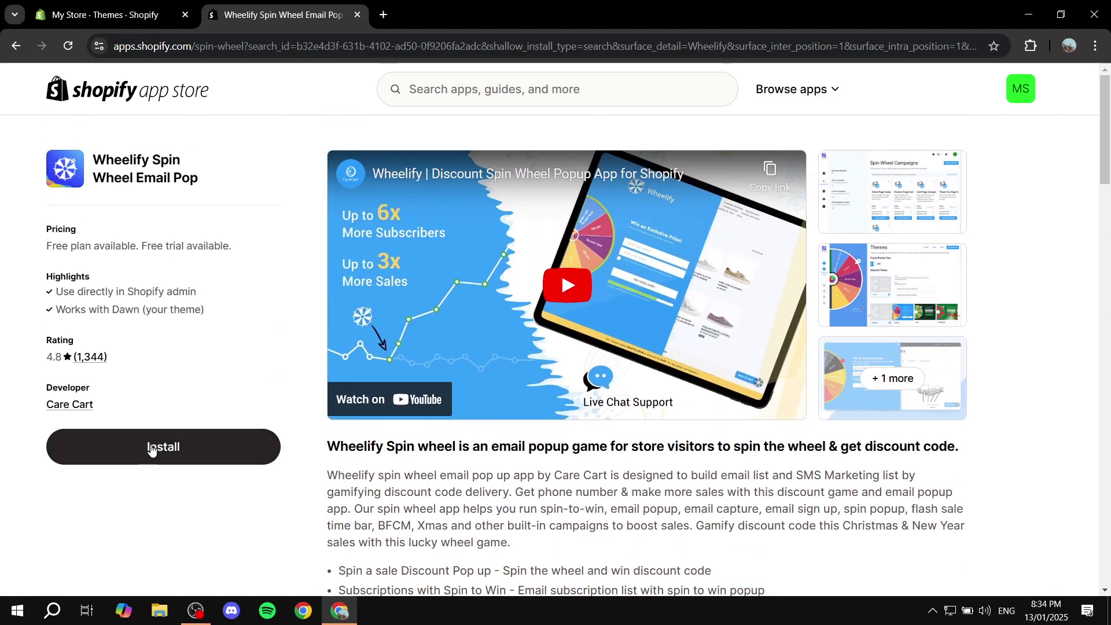
Step: Install Wheelify Spin Wheel Email Pop by approving its access, then close the App Store listing tab
{"action": "left_click", "coordinate": [164, 453]}
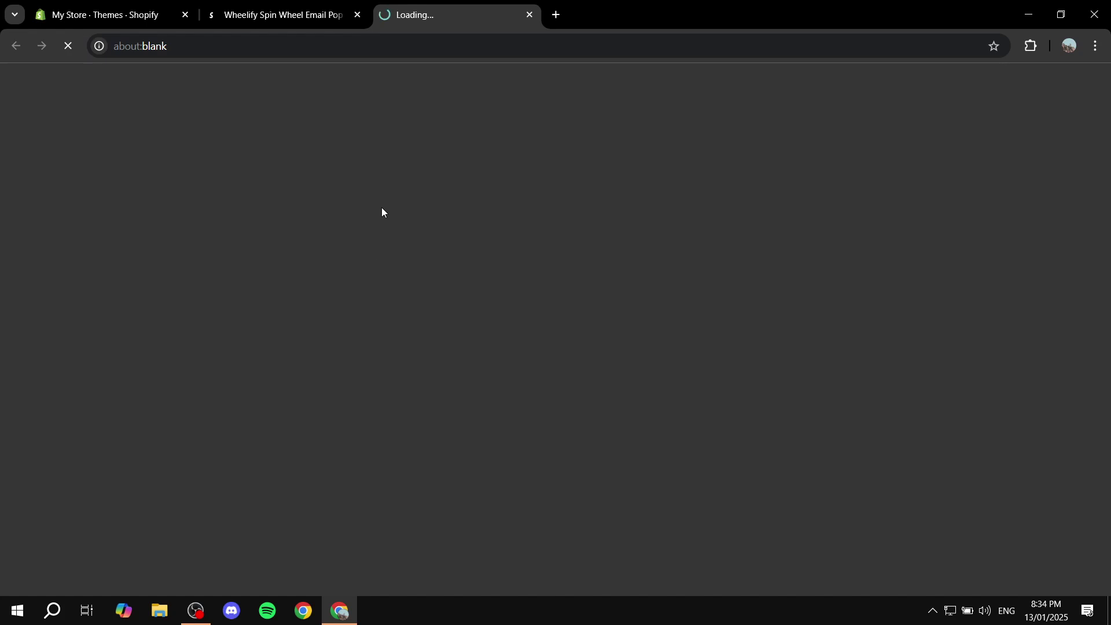
{"action": "left_click", "coordinate": [283, 14]}
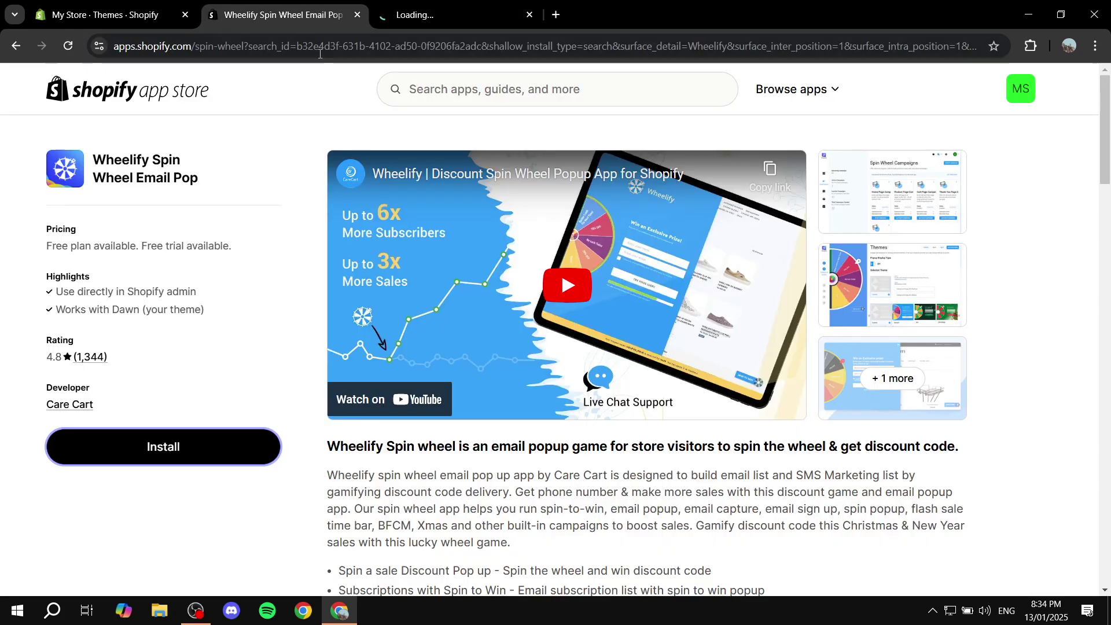
{"action": "left_click", "coordinate": [389, 8]}
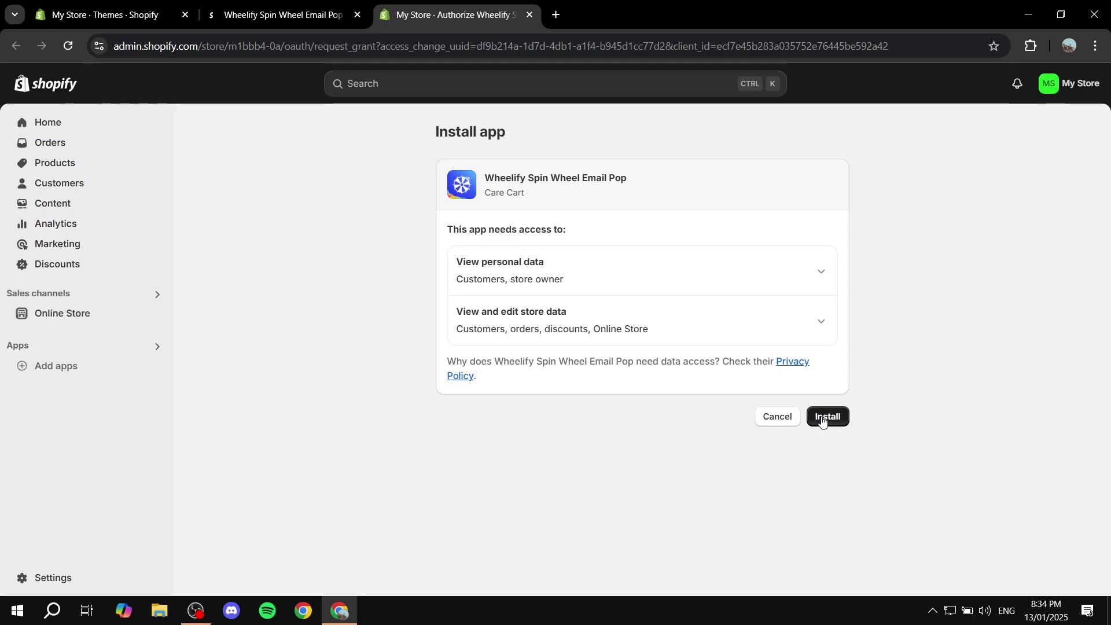
{"action": "left_click", "coordinate": [822, 418]}
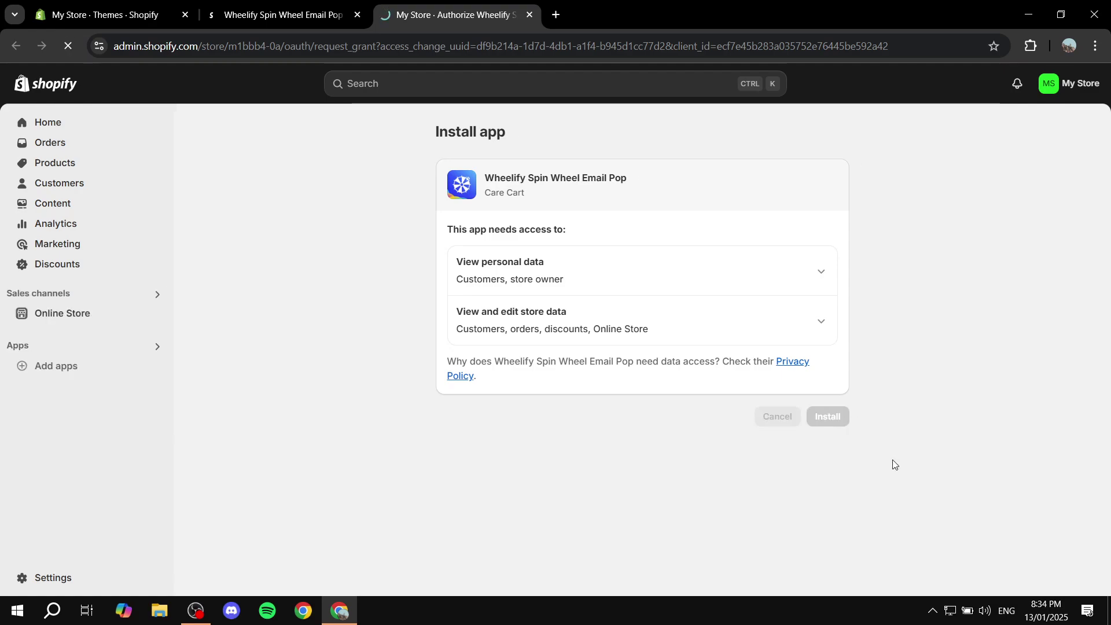
{"action": "left_click", "coordinate": [315, 19]}
{"action": "left_click", "coordinate": [358, 16]}
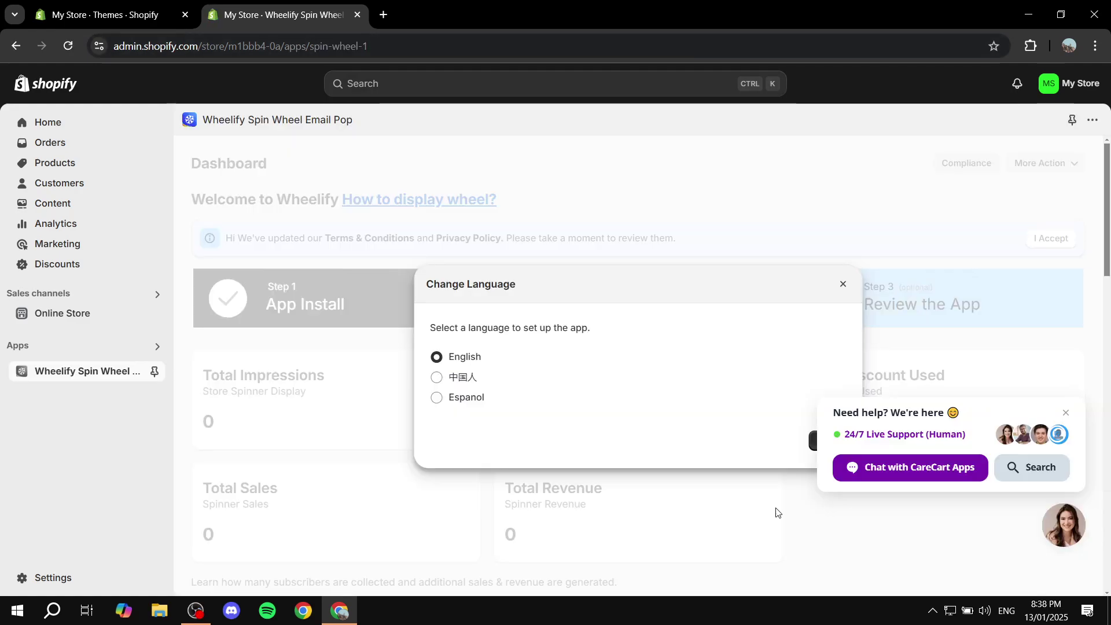
Step: Dismiss the support chat, save English as the language, and close the welcome message
{"action": "left_click", "coordinate": [1064, 413]}
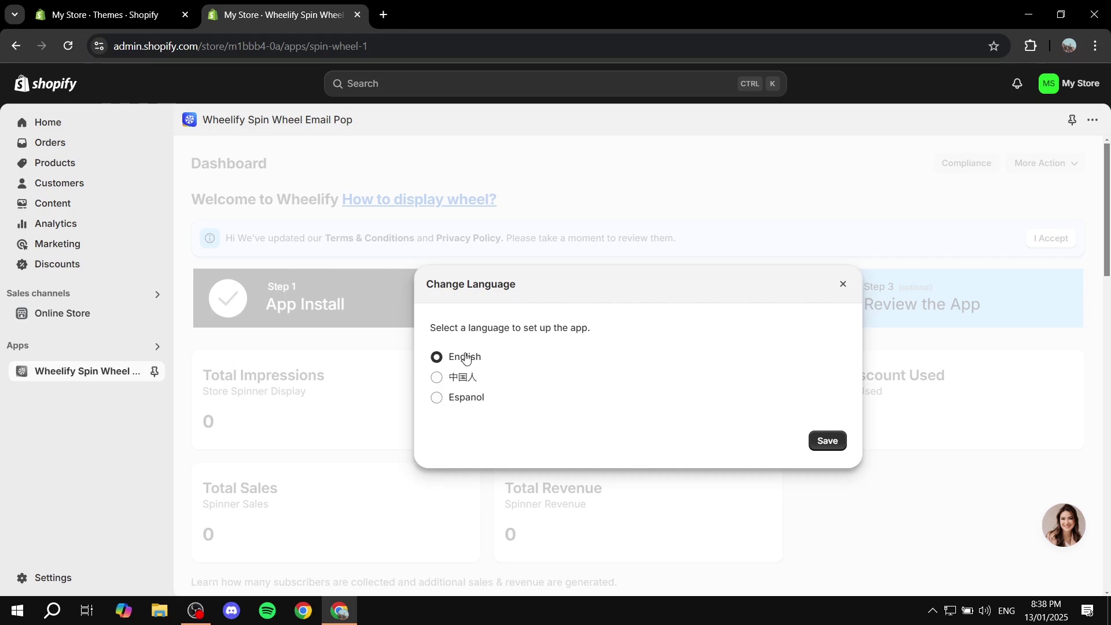
{"action": "left_click", "coordinate": [828, 441]}
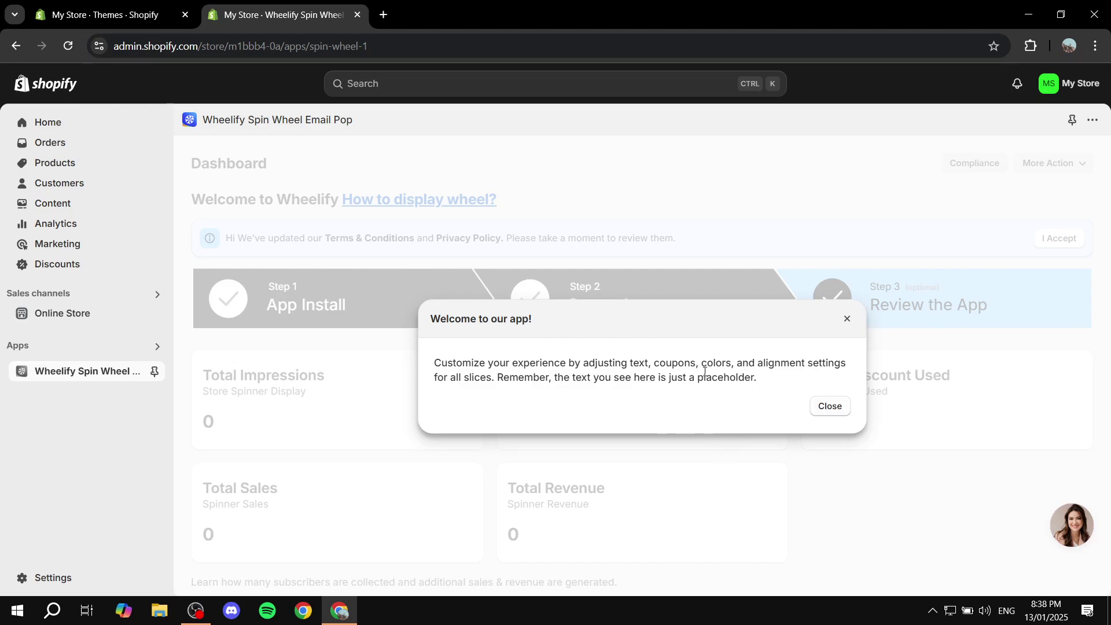
{"action": "left_click", "coordinate": [832, 411]}
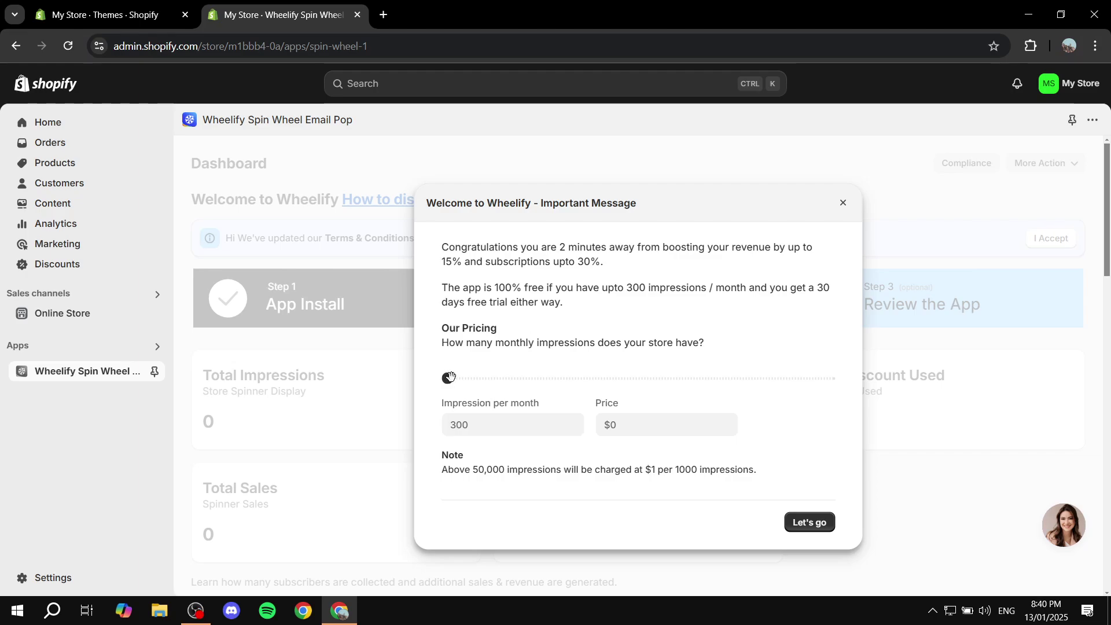
{"action": "left_click", "coordinate": [643, 428]}
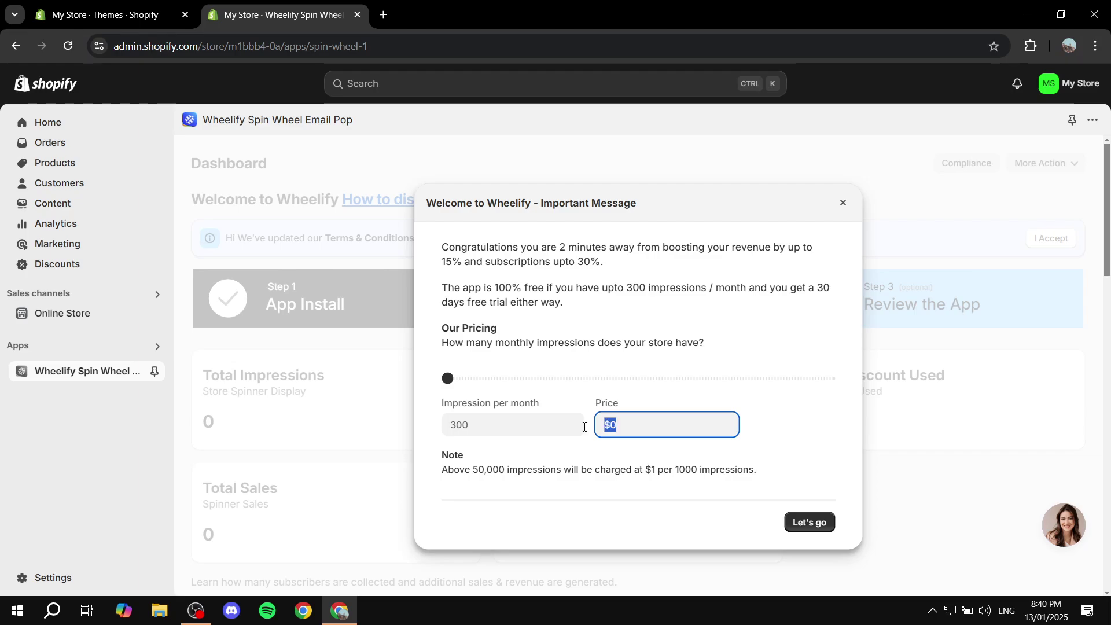
{"action": "left_click", "coordinate": [448, 379]}
{"action": "left_click_drag", "start_coordinate": [484, 377], "coordinate": [440, 379]}
{"action": "left_click_drag", "start_coordinate": [950, 388], "coordinate": [912, 388]}
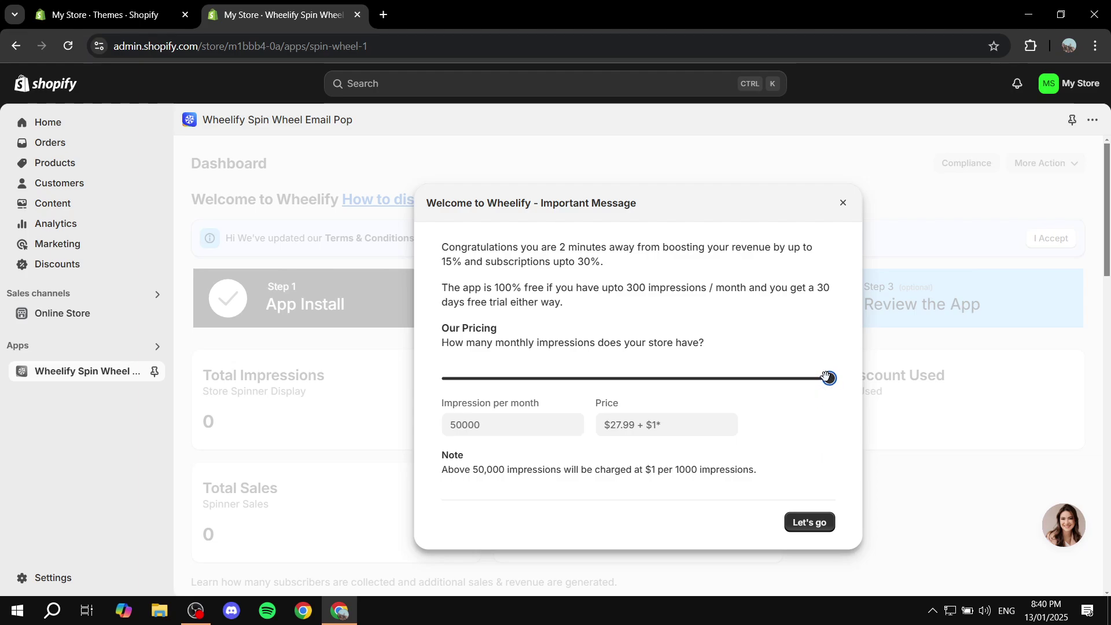
{"action": "left_click_drag", "start_coordinate": [829, 379], "coordinate": [379, 389]}
{"action": "double_click", "coordinate": [503, 425]}
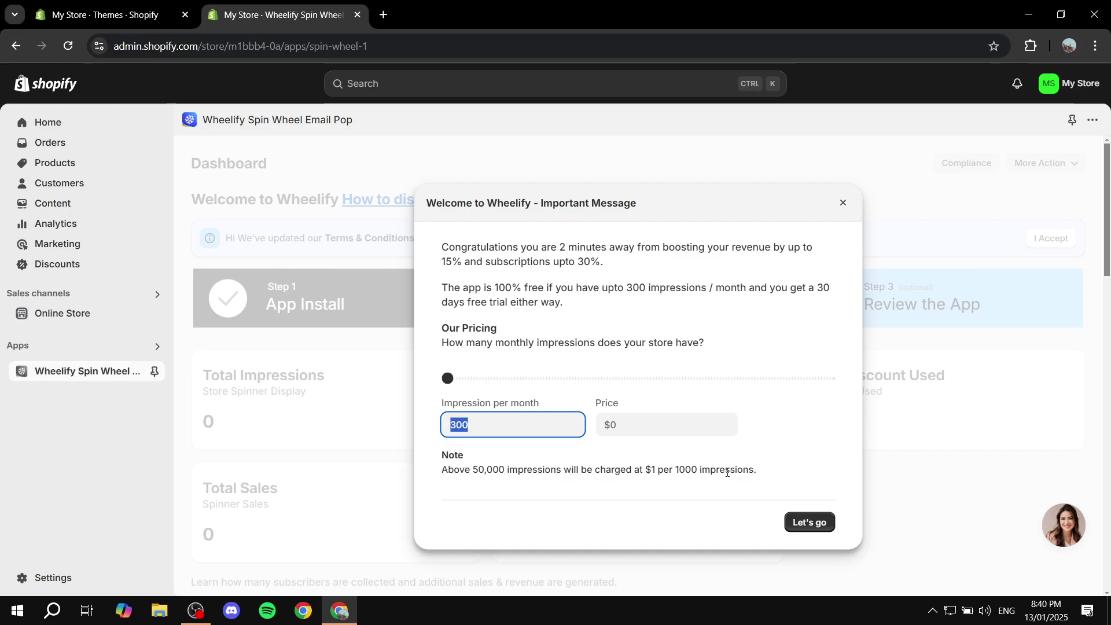
{"action": "left_click", "coordinate": [661, 420]}
Step: Get past the pricing message, tick the Shopify guidelines agreement, and accept the compliance terms
{"action": "left_click", "coordinate": [824, 528]}
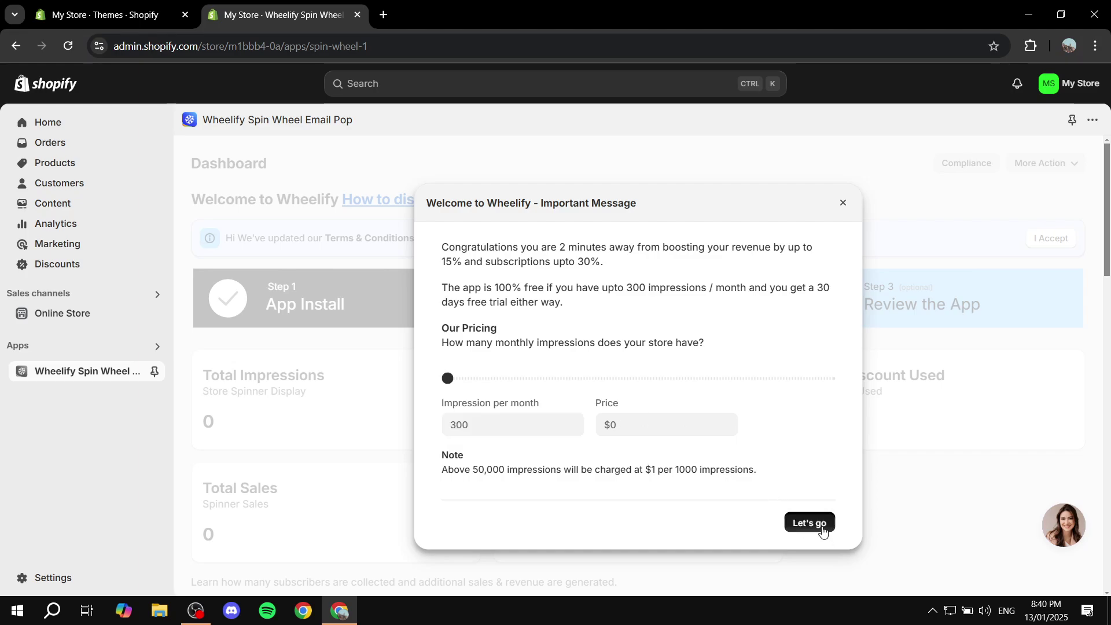
{"action": "scroll", "coordinate": [734, 412], "scroll_direction": "down", "scroll_amount": 10}
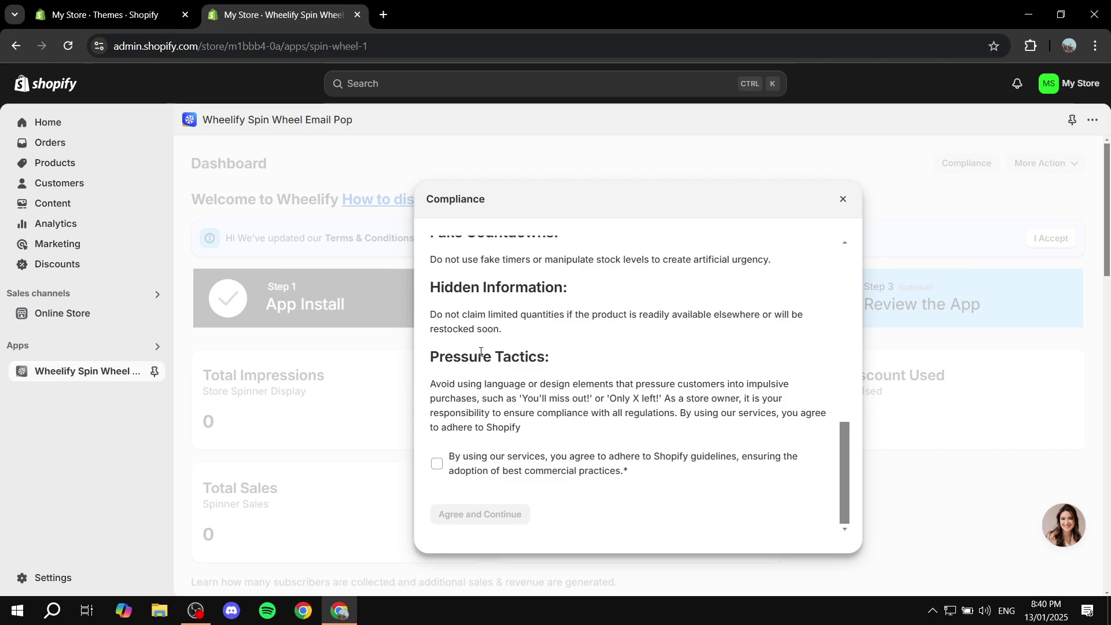
{"action": "scroll", "coordinate": [540, 256], "scroll_direction": "up", "scroll_amount": 10}
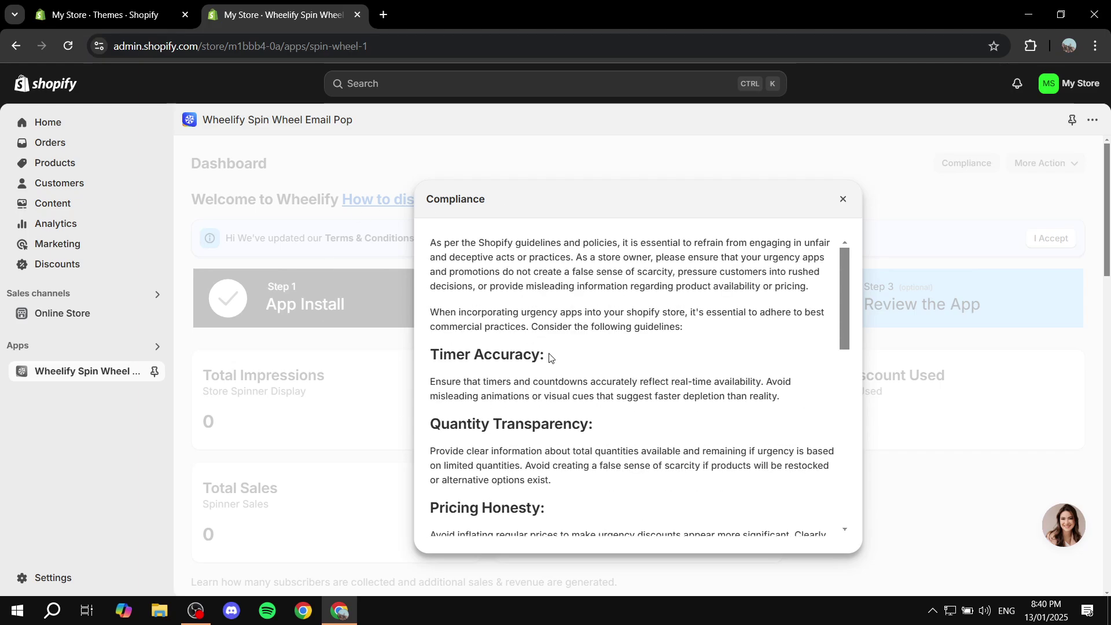
{"action": "scroll", "coordinate": [707, 328], "scroll_direction": "down", "scroll_amount": 10}
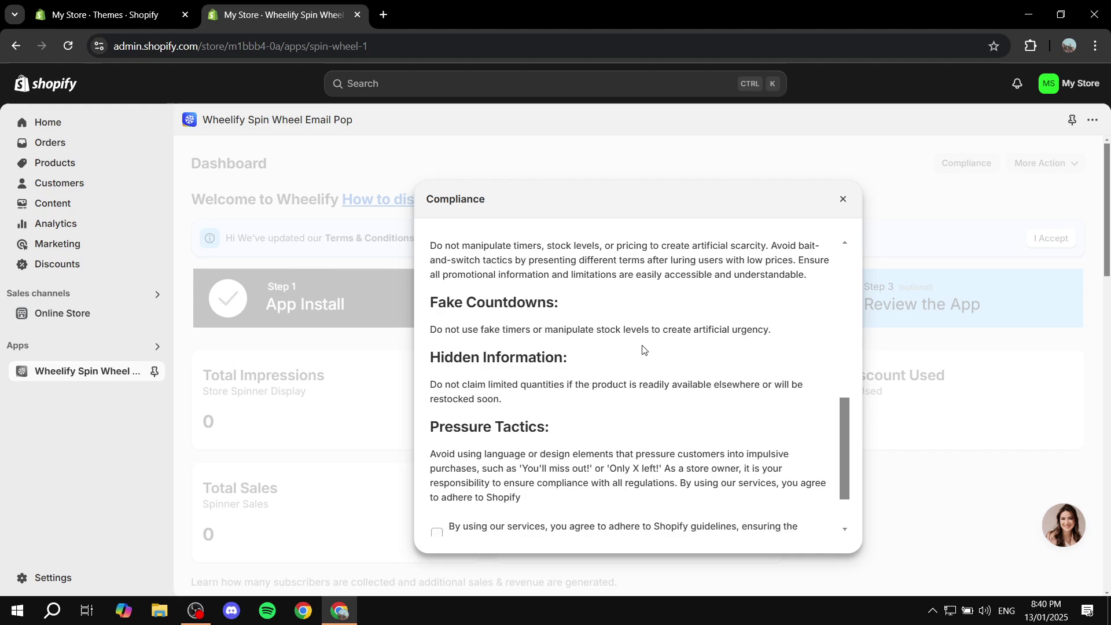
{"action": "left_click", "coordinate": [448, 468]}
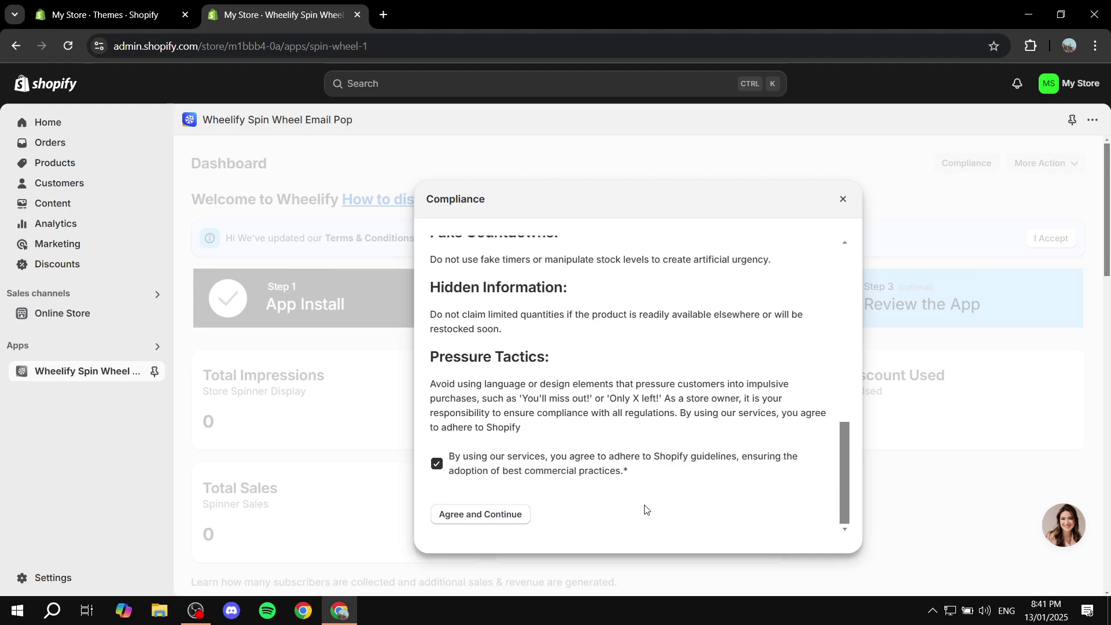
{"action": "left_click", "coordinate": [484, 516]}
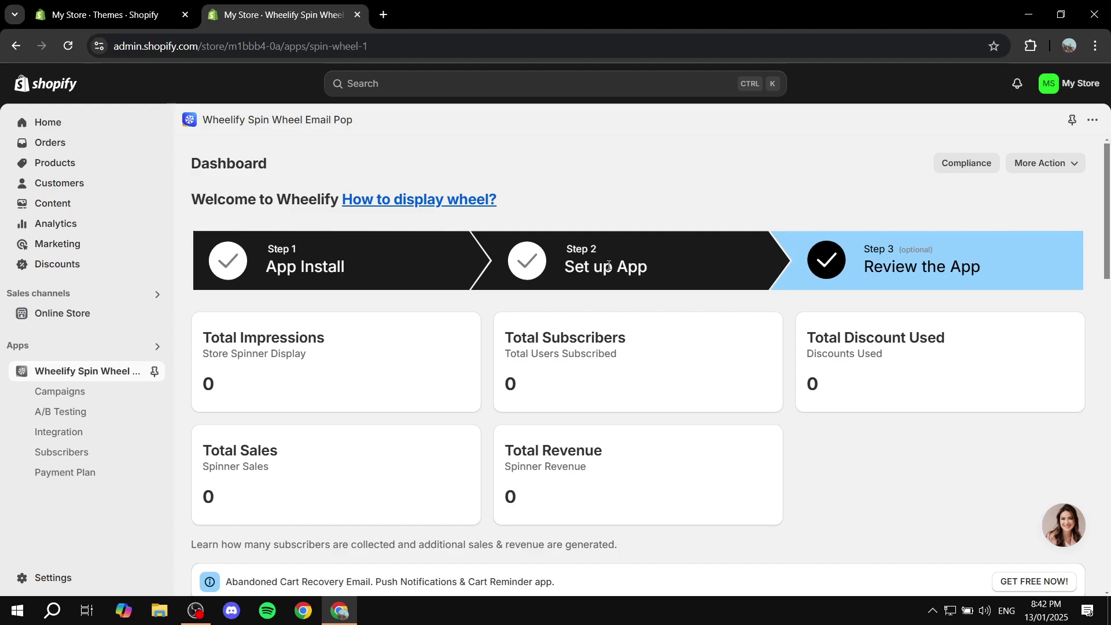
Step: Look over the Wheelify dashboard statistics, then go to the Online Store themes page
{"action": "left_click_drag", "start_coordinate": [174, 166], "coordinate": [285, 164]}
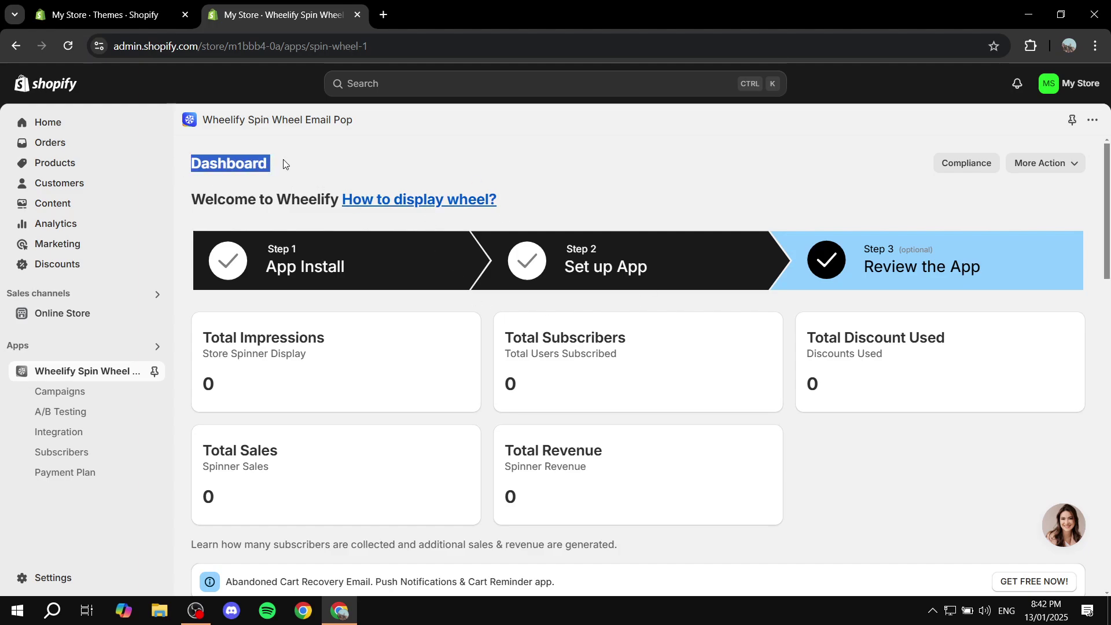
{"action": "left_click", "coordinate": [284, 164]}
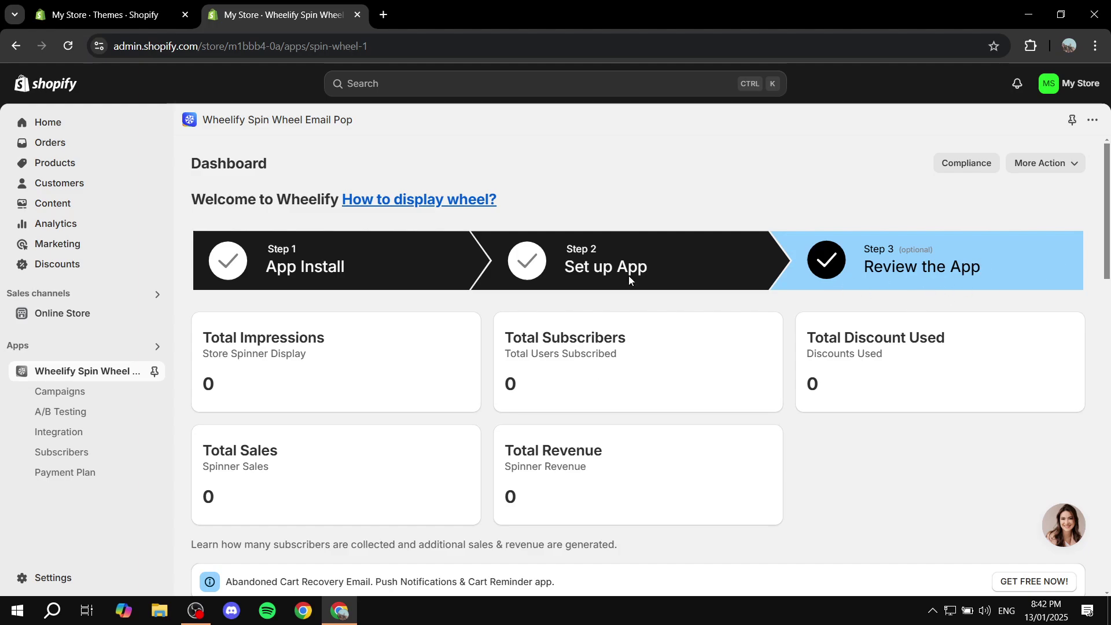
{"action": "scroll", "coordinate": [682, 300], "scroll_direction": "down", "scroll_amount": 1}
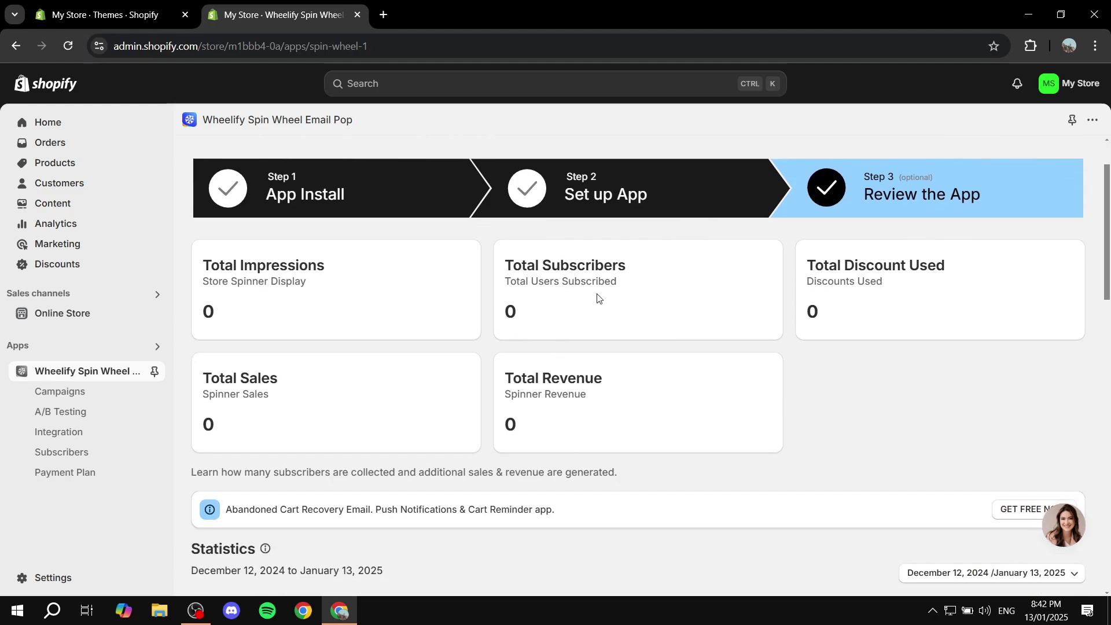
{"action": "scroll", "coordinate": [388, 284], "scroll_direction": "down", "scroll_amount": 6}
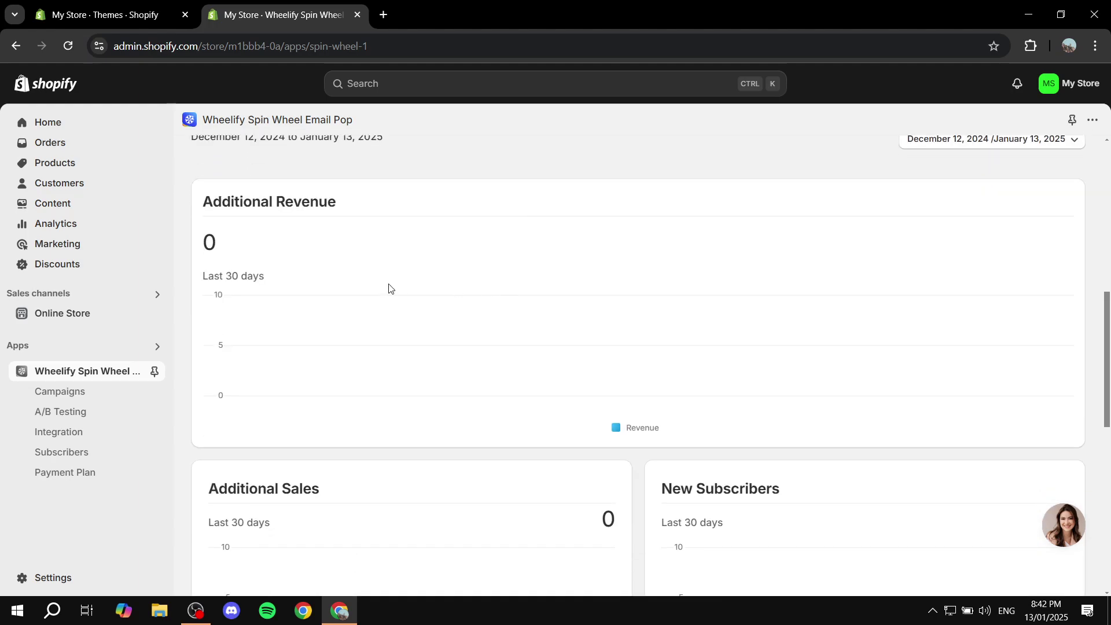
{"action": "scroll", "coordinate": [561, 235], "scroll_direction": "down", "scroll_amount": 6}
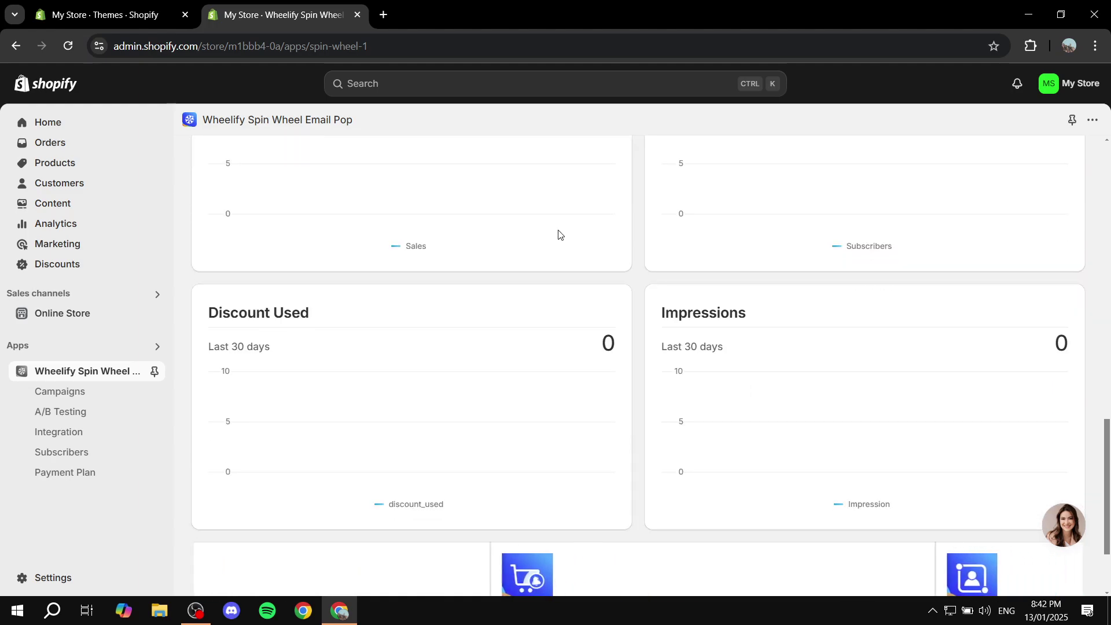
{"action": "scroll", "coordinate": [560, 234], "scroll_direction": "up", "scroll_amount": 12}
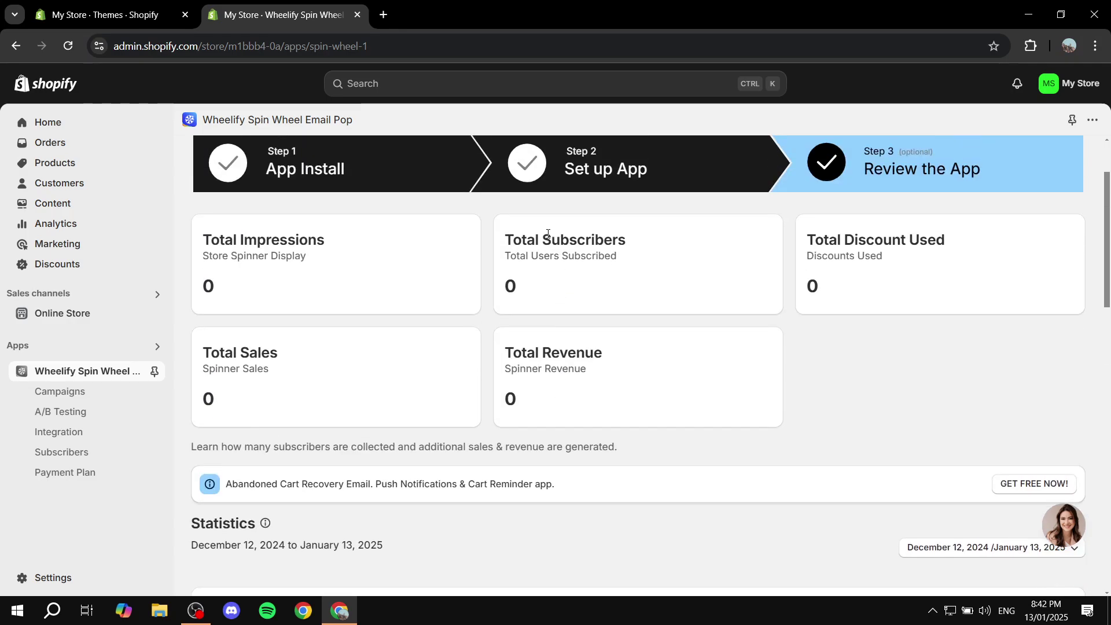
{"action": "scroll", "coordinate": [505, 238], "scroll_direction": "up", "scroll_amount": 2}
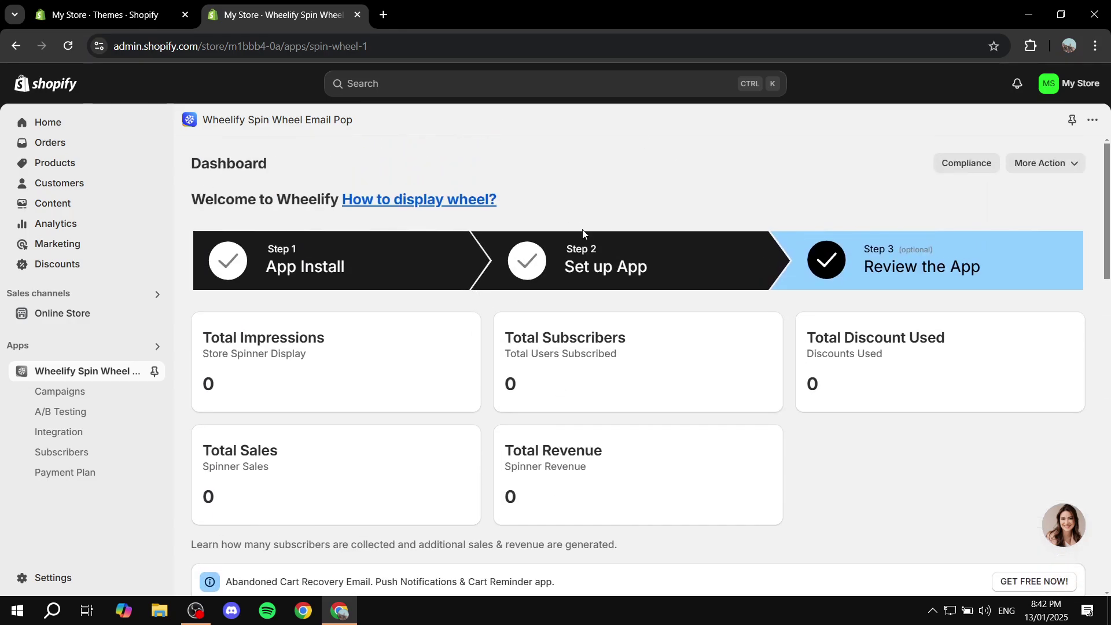
{"action": "left_click", "coordinate": [62, 315]}
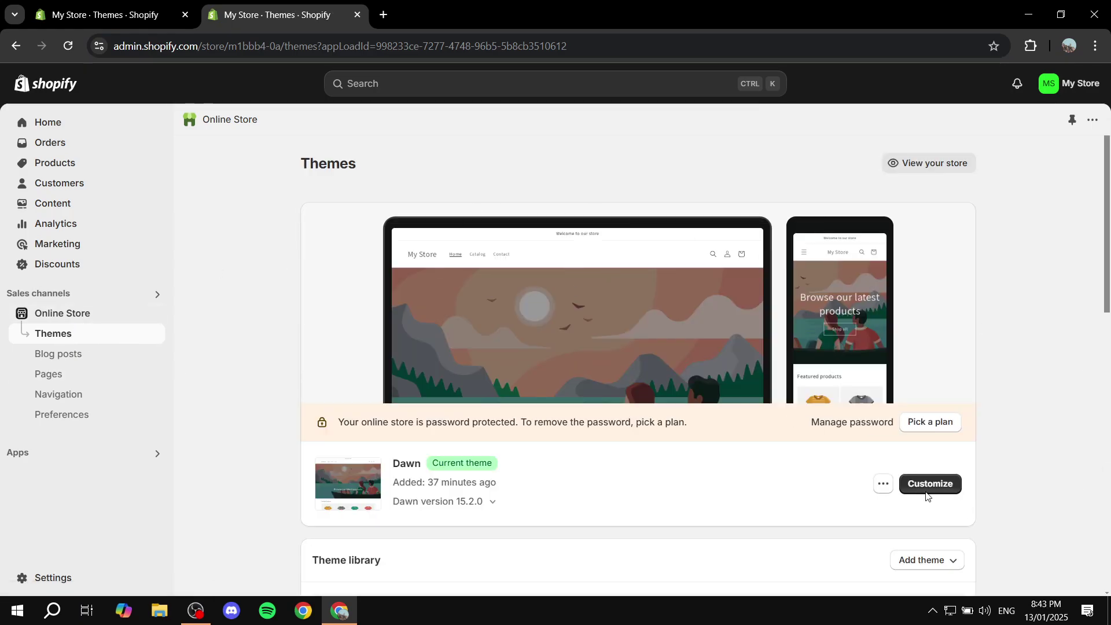
Step: Customize the current Dawn theme to load its Home page in the theme editor
{"action": "left_click_drag", "start_coordinate": [398, 464], "coordinate": [496, 470]}
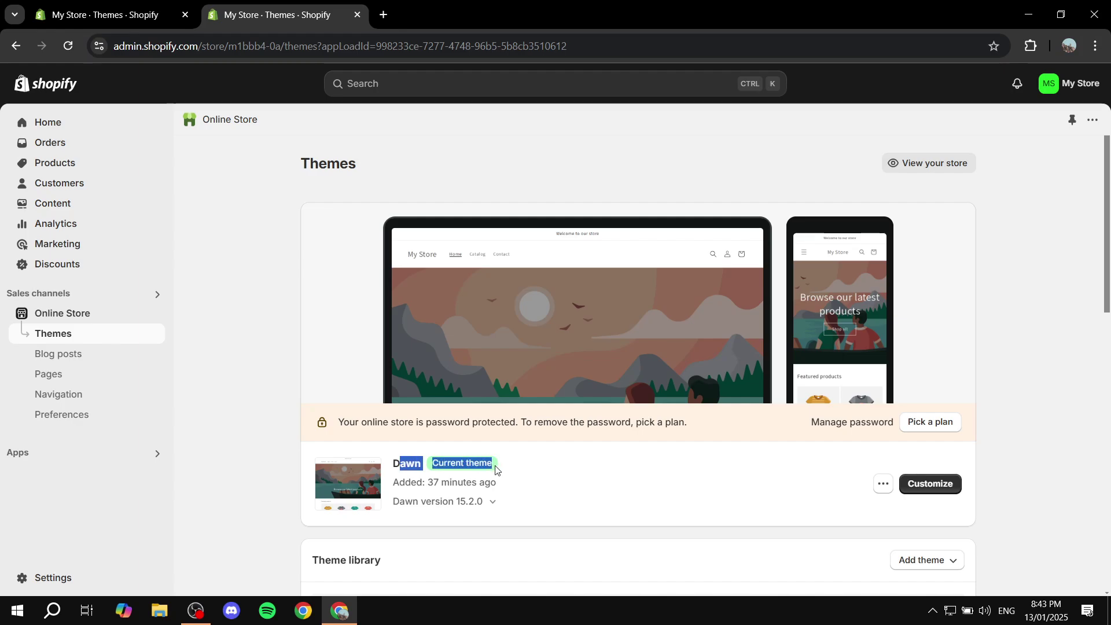
{"action": "left_click", "coordinate": [755, 471]}
{"action": "left_click", "coordinate": [930, 484]}
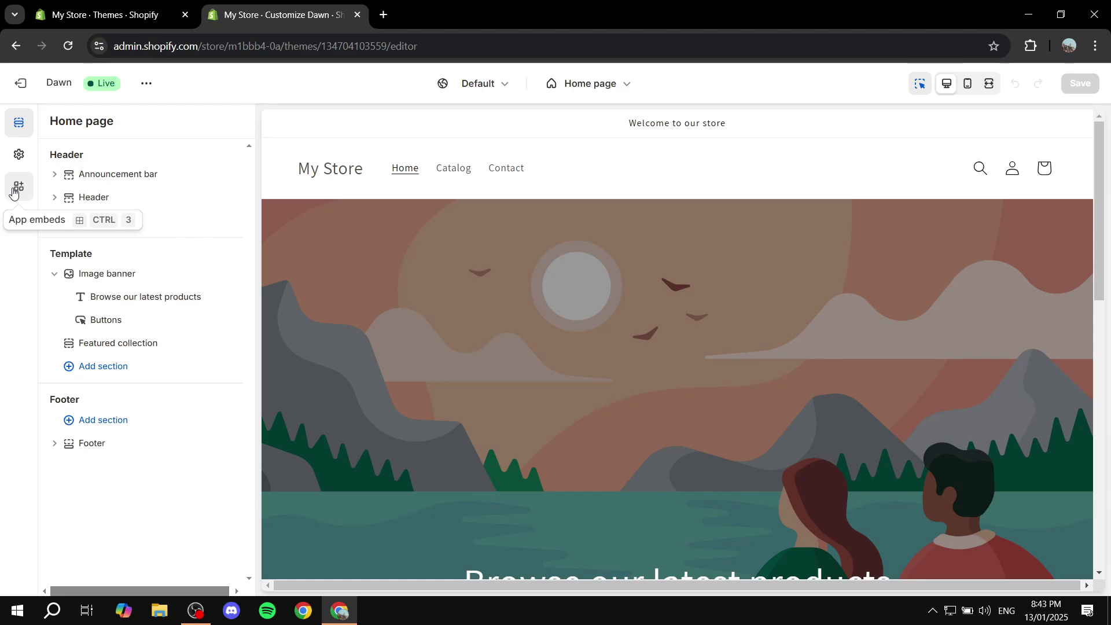
Step: Search the theme's app embeds for 'Wheelify' and switch its embed on
{"action": "left_click", "coordinate": [14, 193]}
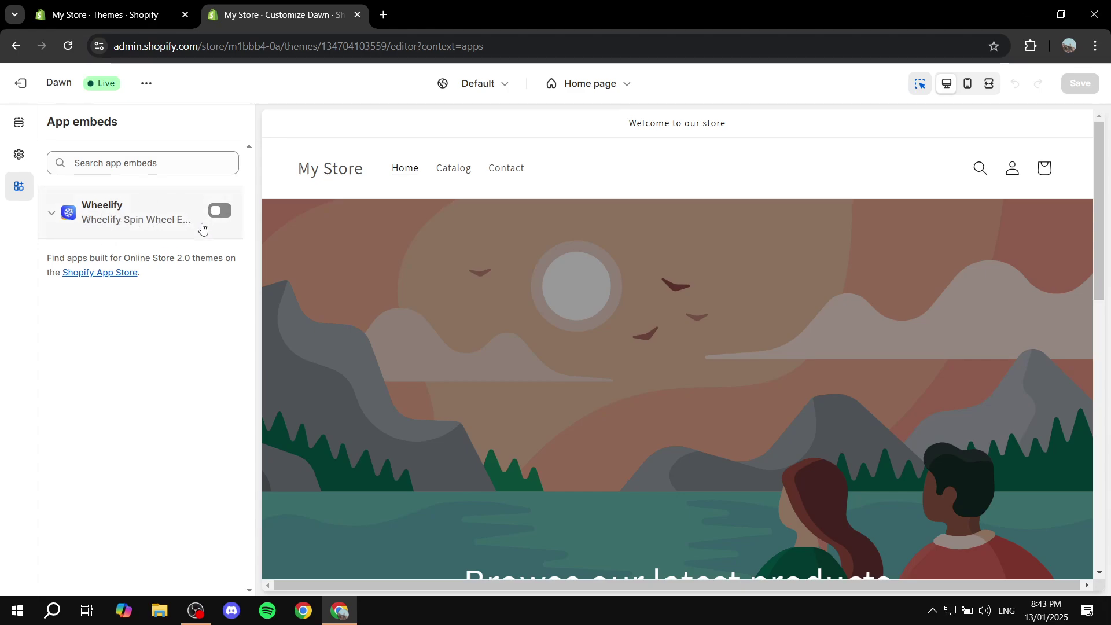
{"action": "left_click", "coordinate": [139, 166]}
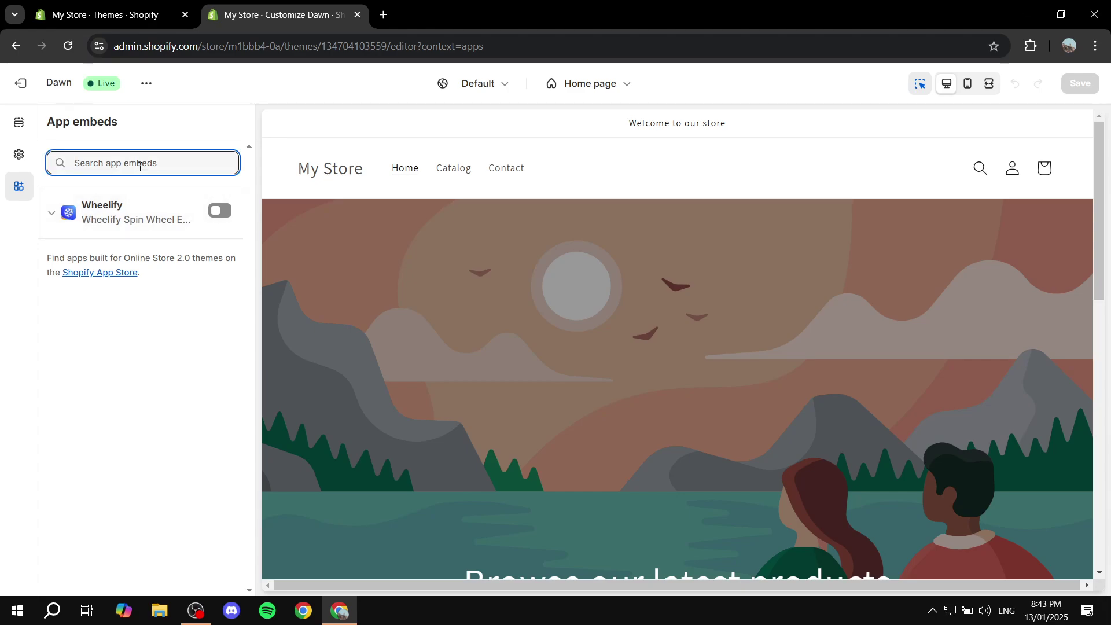
{"action": "type", "text": "Wheel"}
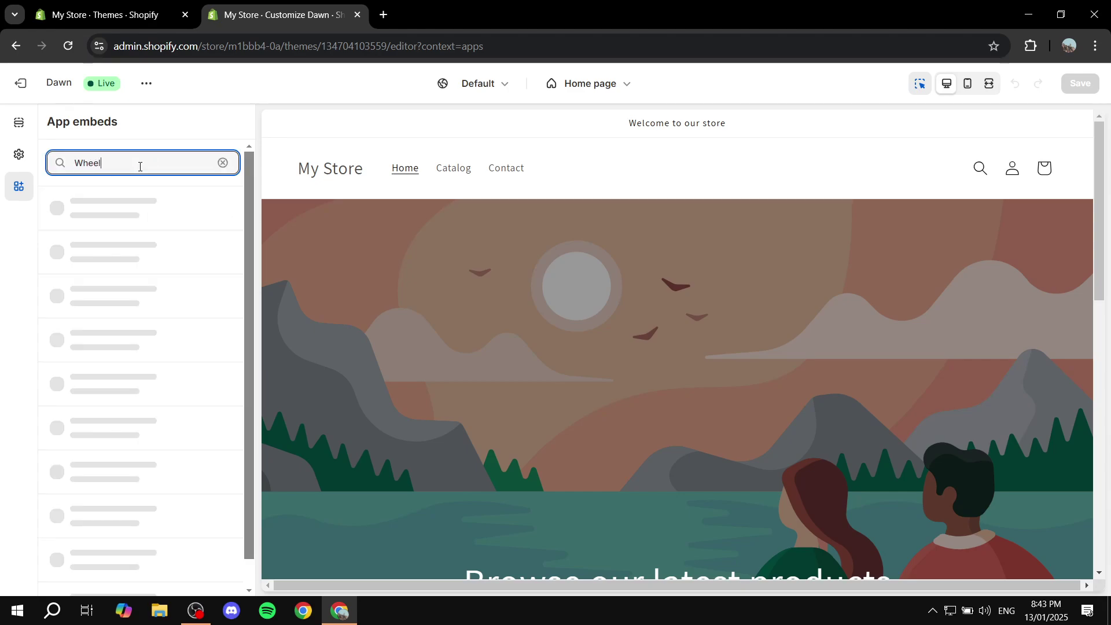
{"action": "type", "text": "ify"}
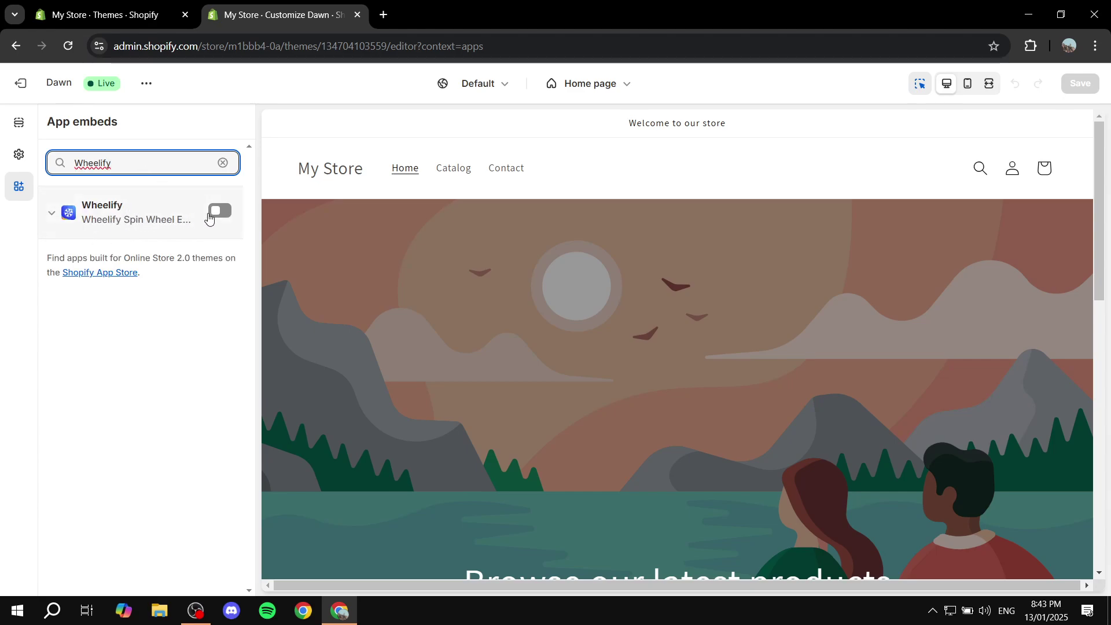
{"action": "left_click", "coordinate": [210, 214]}
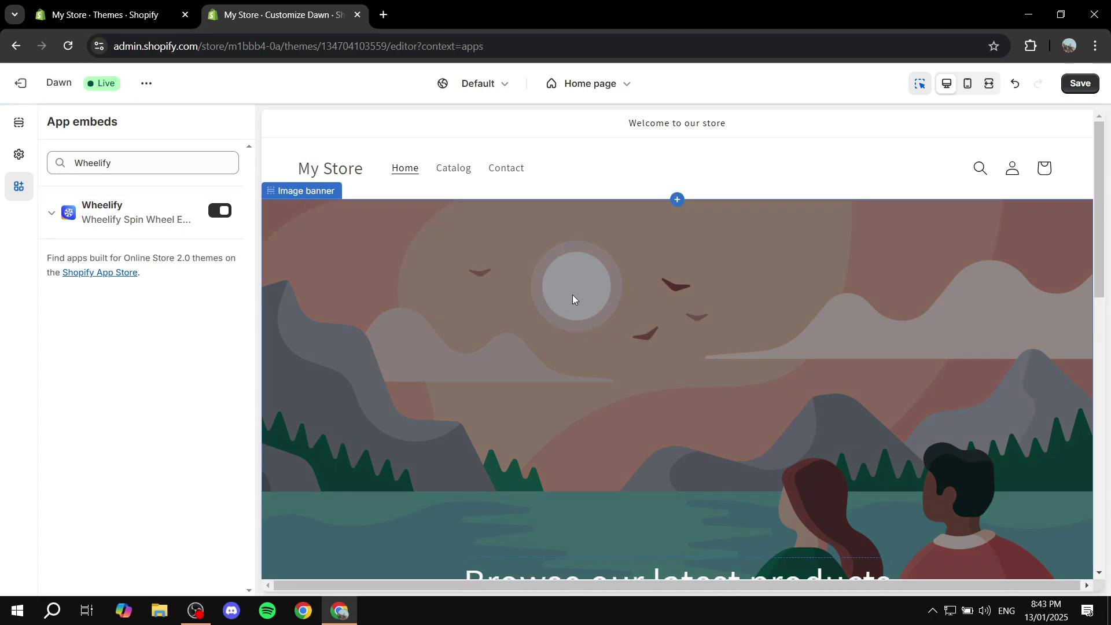
Step: Save the Dawn theme and exit the editor back to the Themes page
{"action": "scroll", "coordinate": [573, 295], "scroll_direction": "down", "scroll_amount": 10}
{"action": "scroll", "coordinate": [636, 260], "scroll_direction": "down", "scroll_amount": 3}
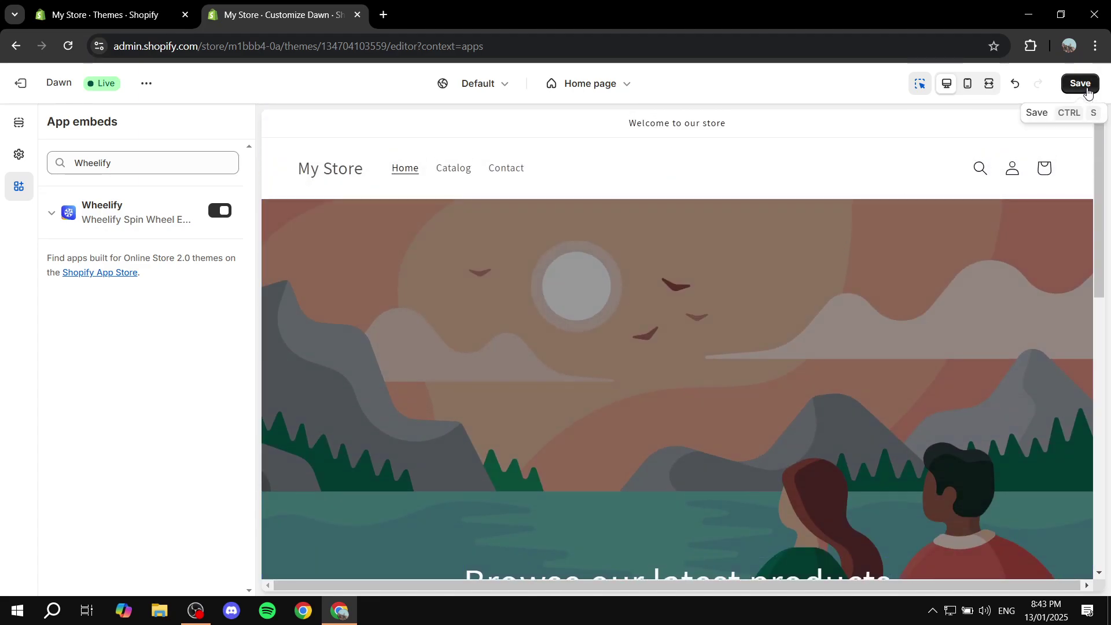
{"action": "left_click", "coordinate": [1084, 86]}
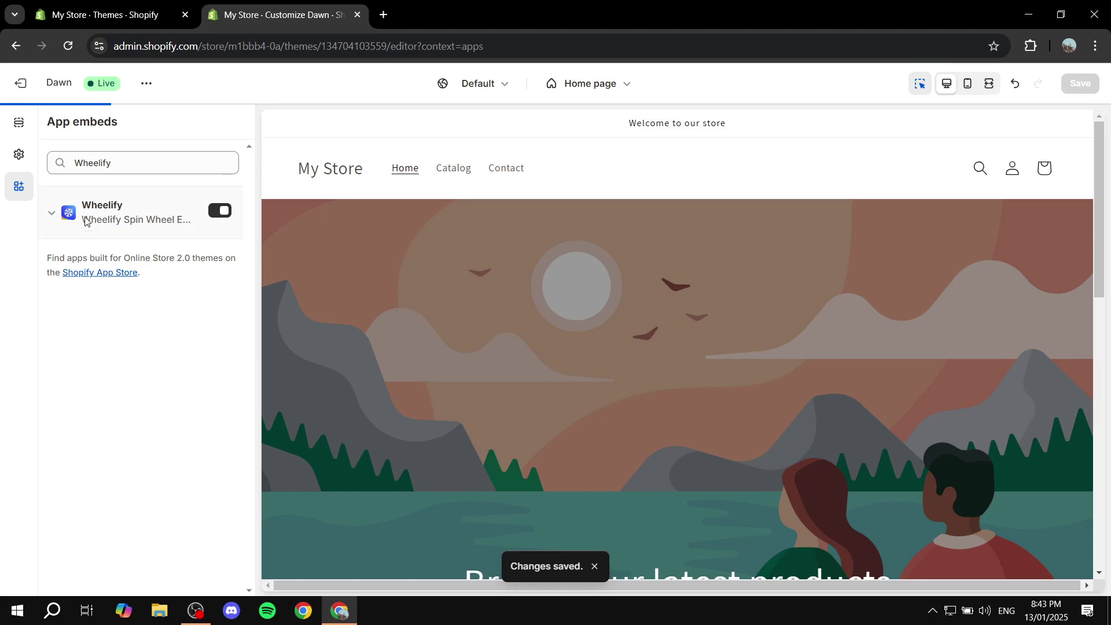
{"action": "scroll", "coordinate": [512, 268], "scroll_direction": "down", "scroll_amount": 15}
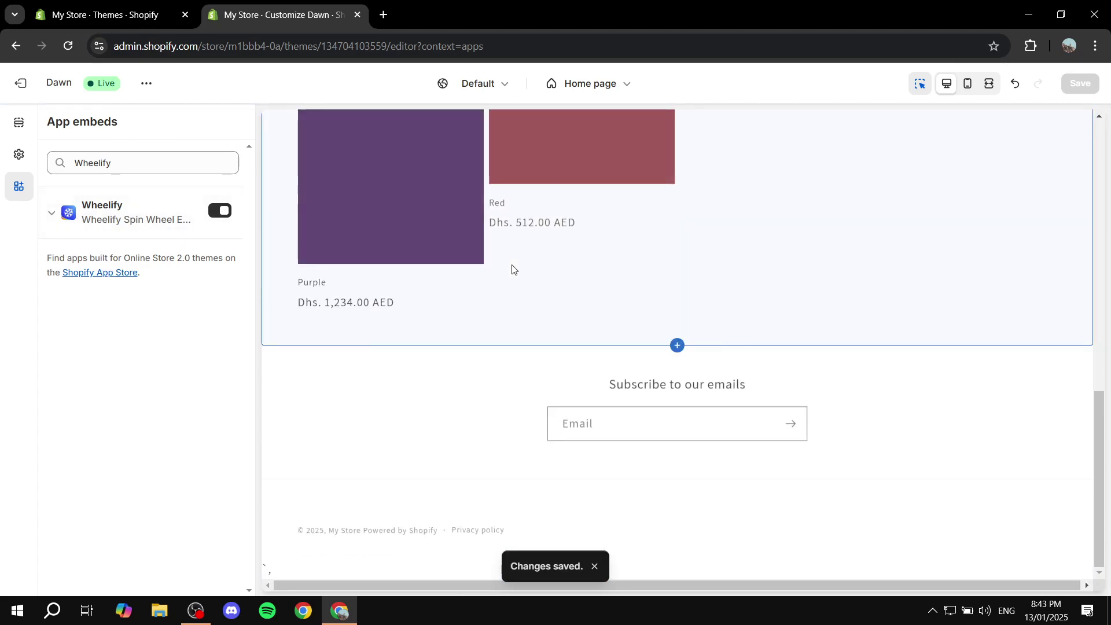
{"action": "scroll", "coordinate": [685, 273], "scroll_direction": "up", "scroll_amount": 15}
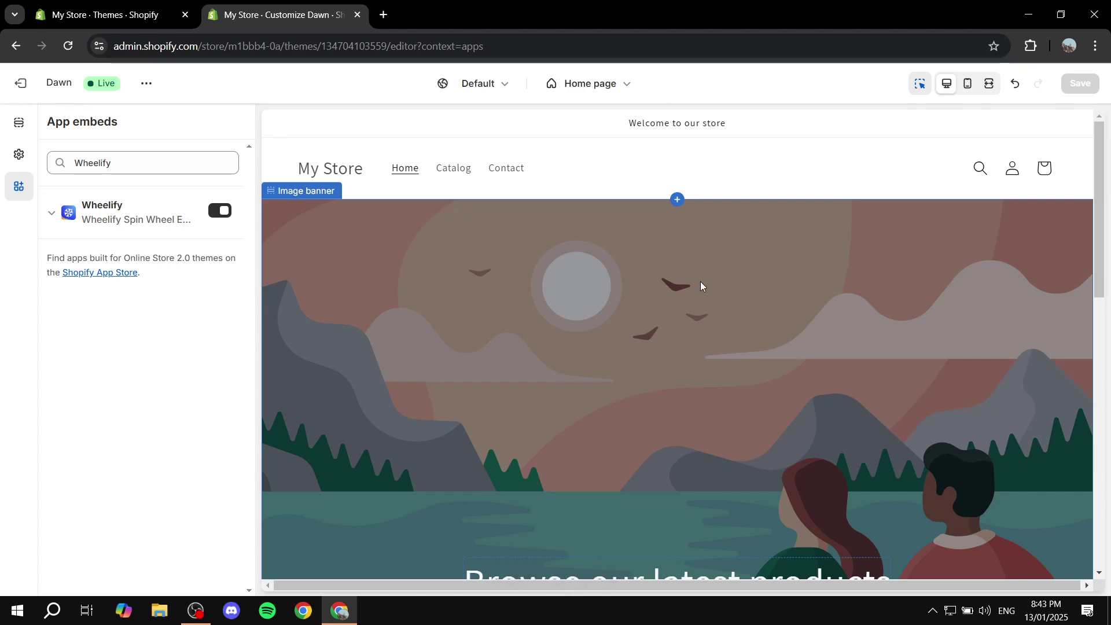
{"action": "left_click", "coordinate": [20, 82]}
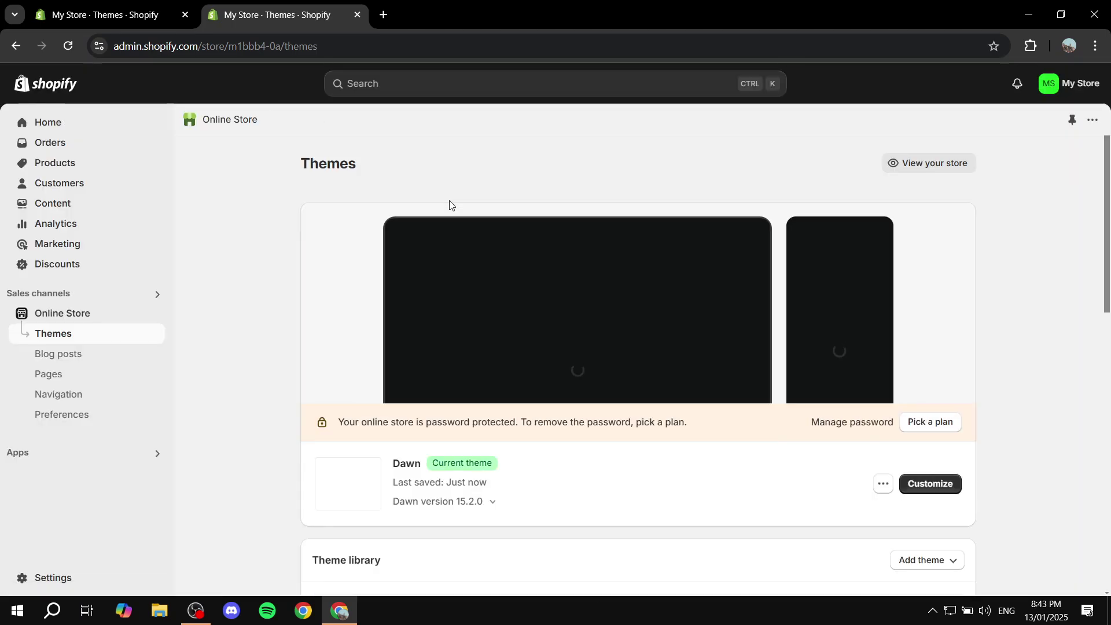
Step: Close the duplicate tab and open Wheelify Spin Wheel Email Pop from the installed apps search
{"action": "key", "text": "ctrl+w"}
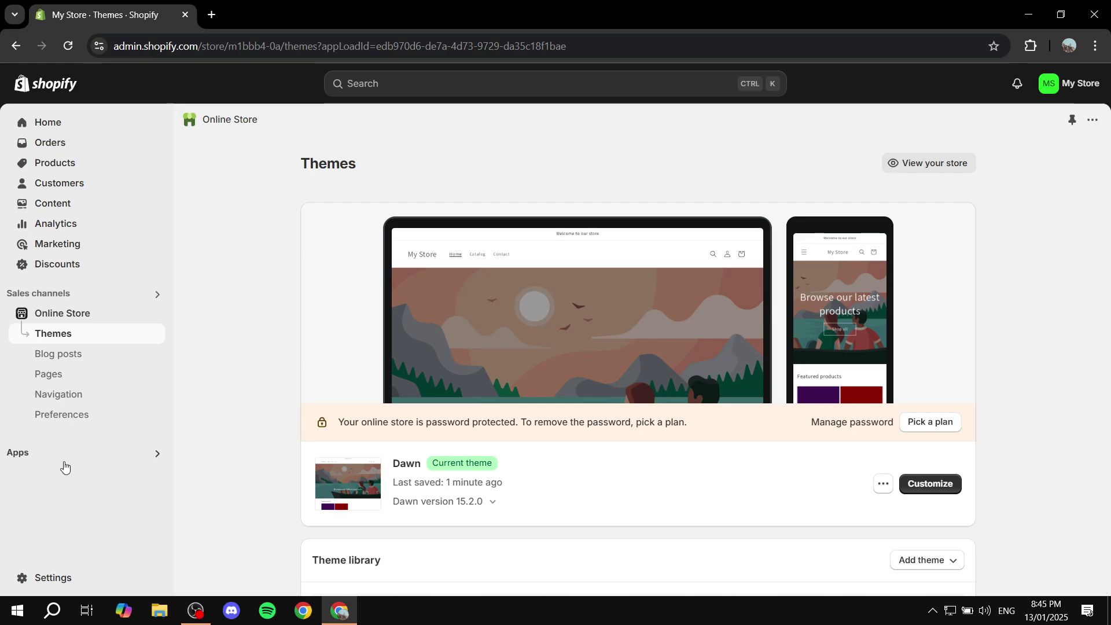
{"action": "left_click", "coordinate": [36, 457]}
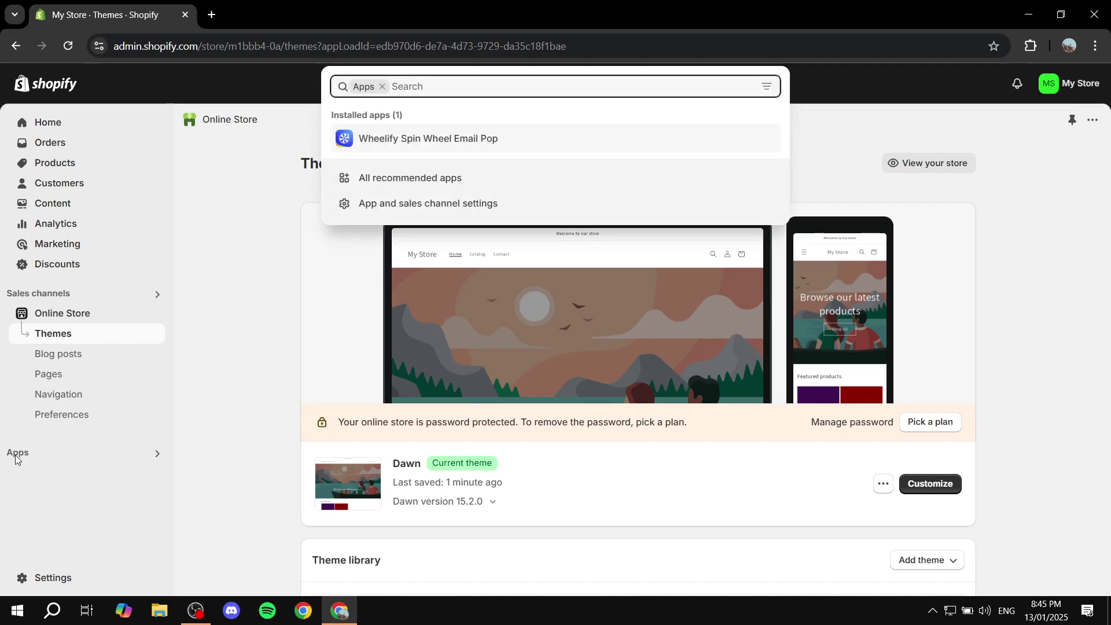
{"action": "left_click", "coordinate": [524, 142]}
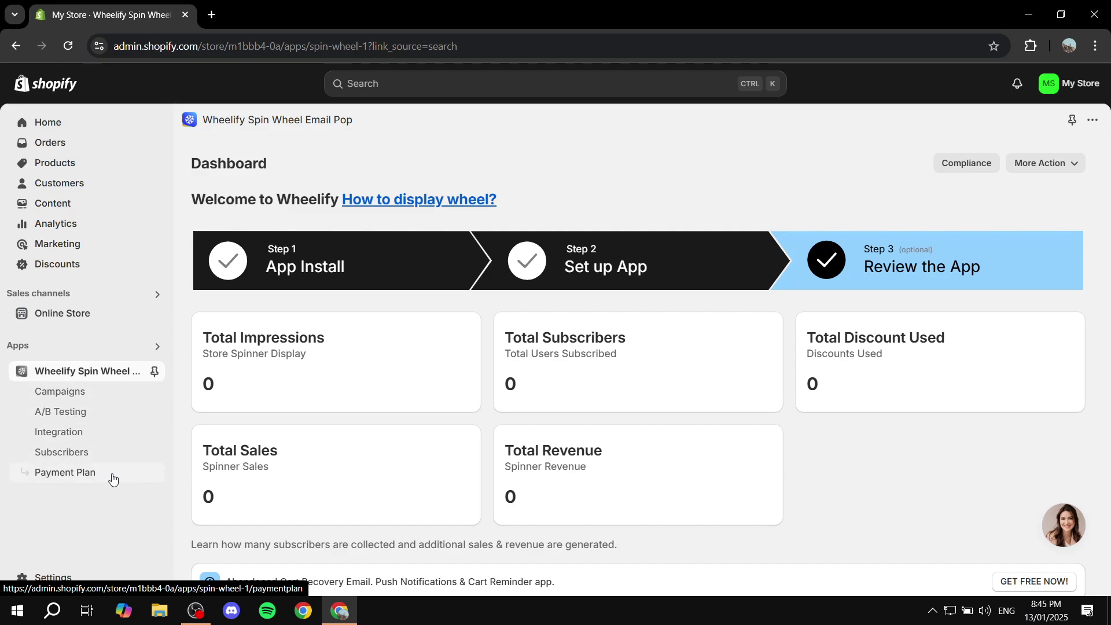
Step: Open the Wheelify Campaigns list and start a new campaign
{"action": "left_click", "coordinate": [62, 390]}
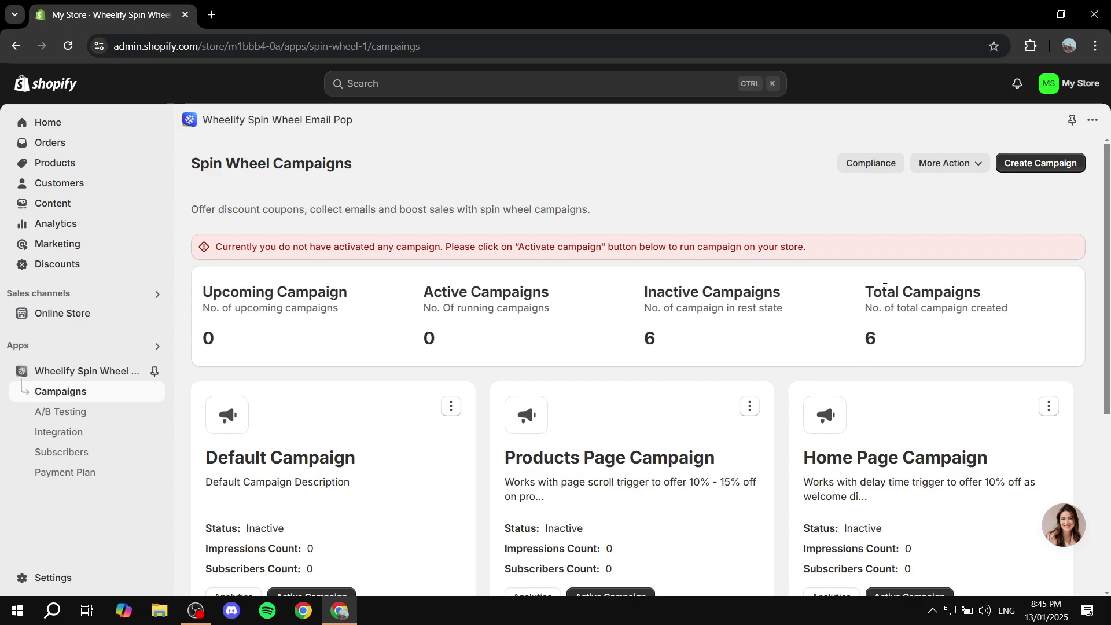
{"action": "left_click", "coordinate": [1053, 166]}
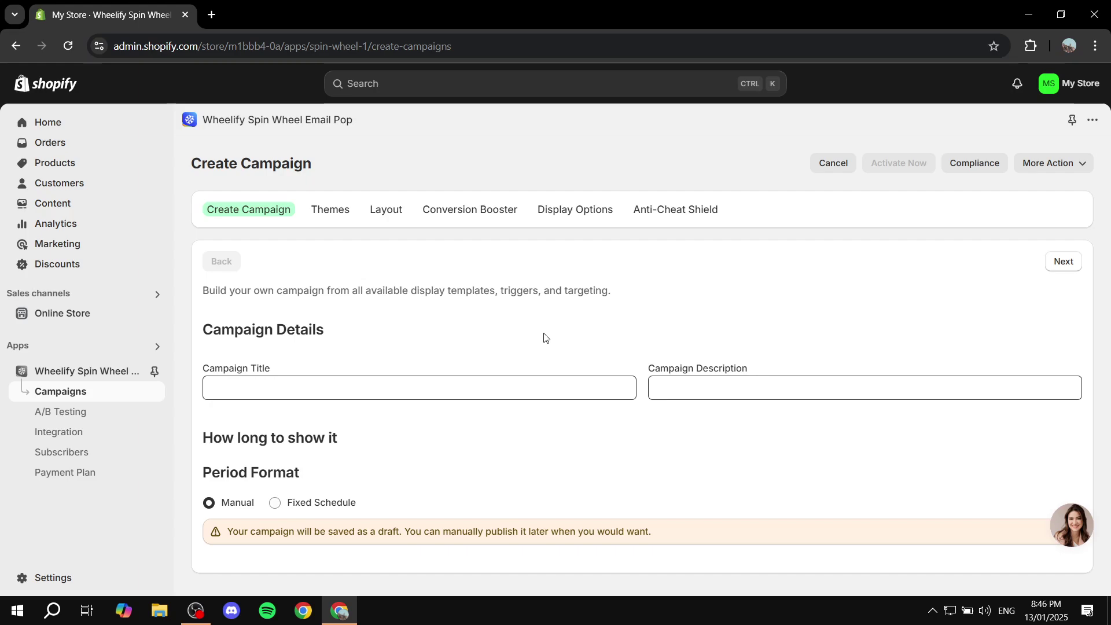
Step: Enter 'Test' as the campaign title and 'Examples' as the description
{"action": "left_click", "coordinate": [319, 381]}
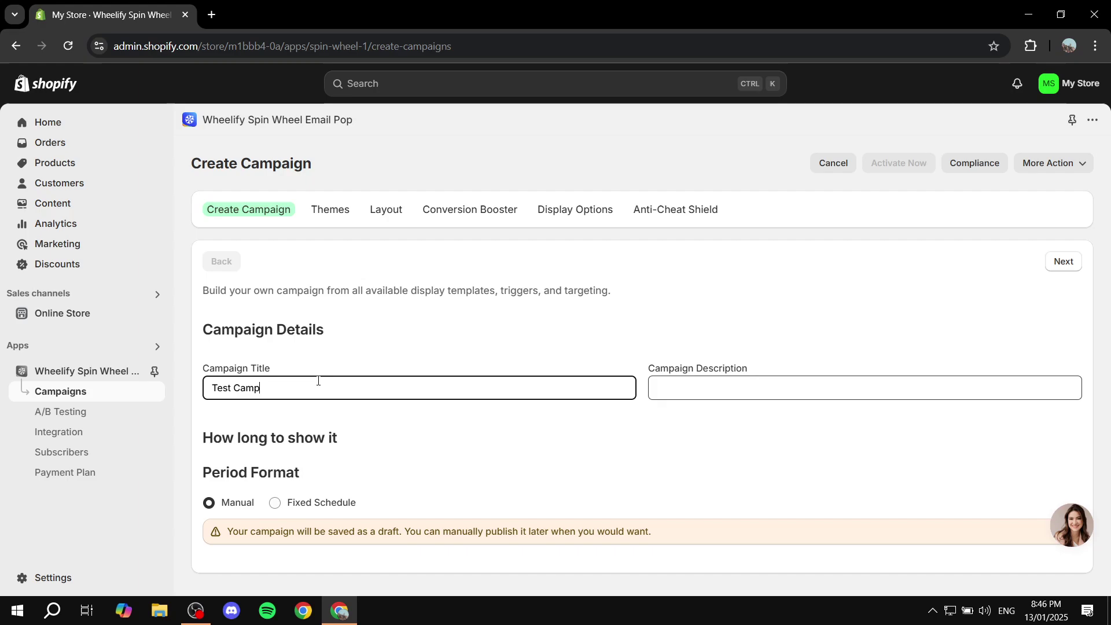
{"action": "left_click", "coordinate": [730, 396]}
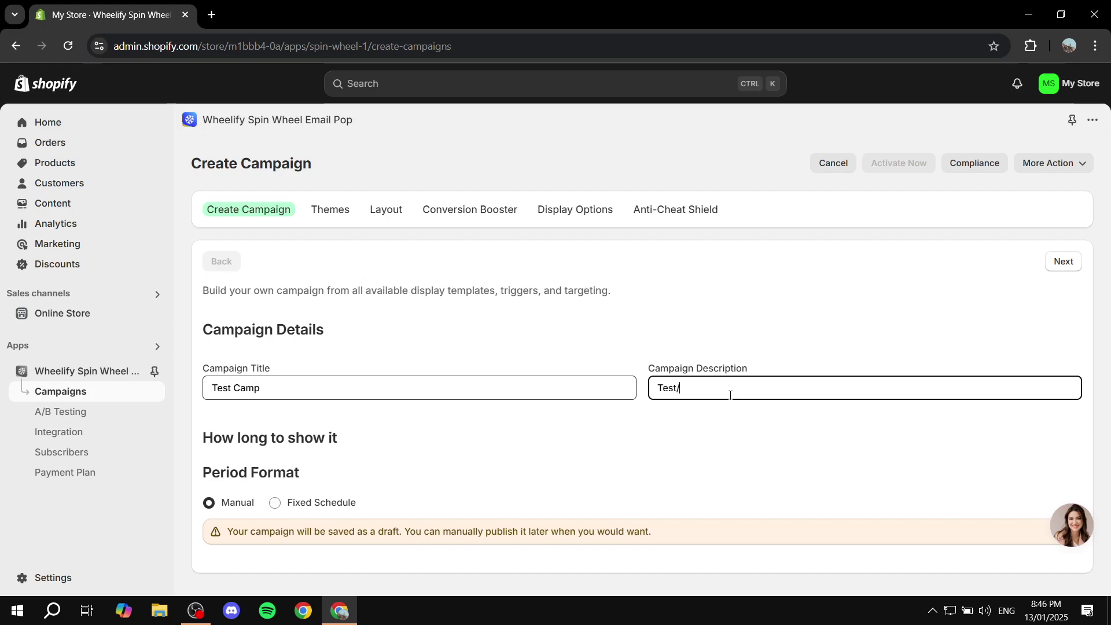
{"action": "type", "text": "xample"}
{"action": "left_click", "coordinate": [504, 315]}
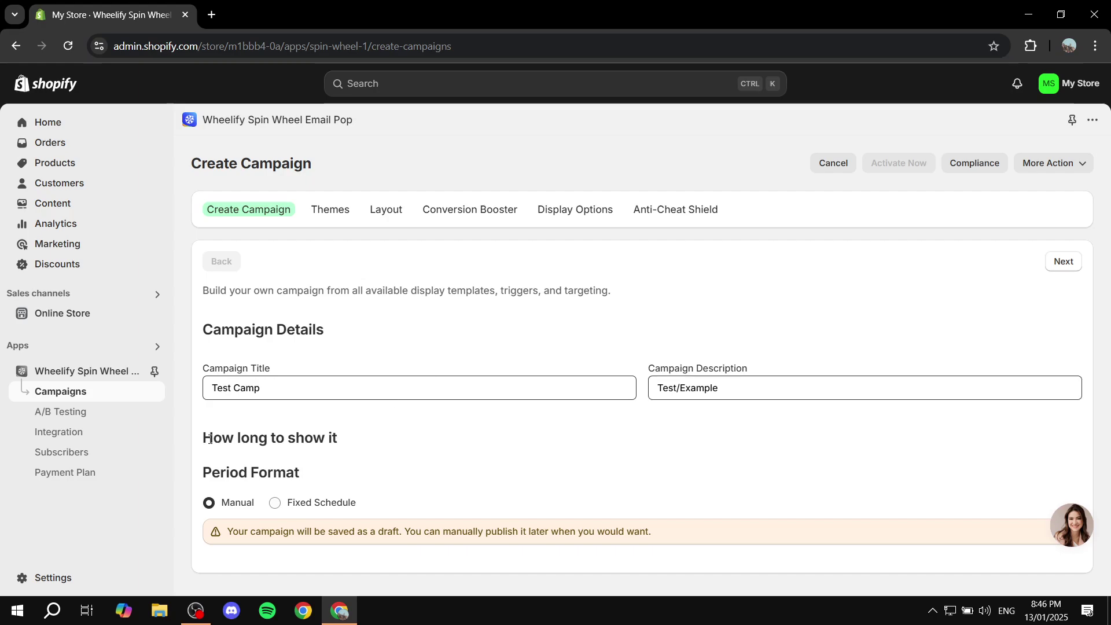
{"action": "left_click_drag", "start_coordinate": [212, 439], "coordinate": [429, 437]}
{"action": "left_click", "coordinate": [255, 427]}
Step: Try the fixed-schedule period format and its start date, then revert to Manual
{"action": "left_click", "coordinate": [276, 503]}
{"action": "scroll", "coordinate": [394, 457], "scroll_direction": "down", "scroll_amount": 1}
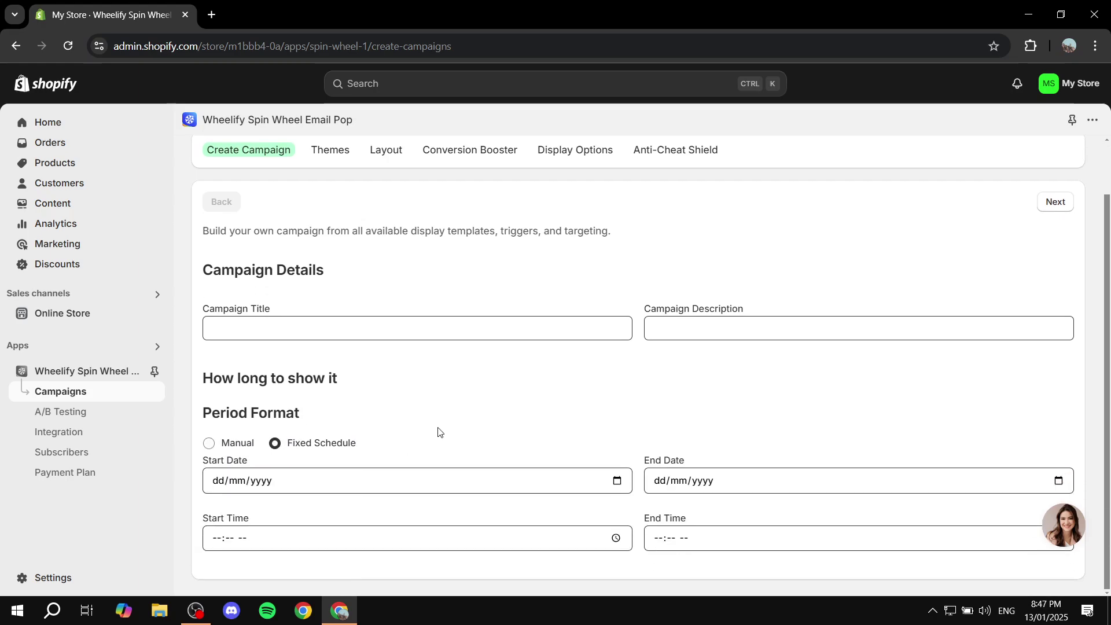
{"action": "left_click", "coordinate": [225, 442]}
{"action": "left_click", "coordinate": [275, 503]}
{"action": "scroll", "coordinate": [427, 459], "scroll_direction": "down", "scroll_amount": 1}
{"action": "left_click", "coordinate": [350, 484]}
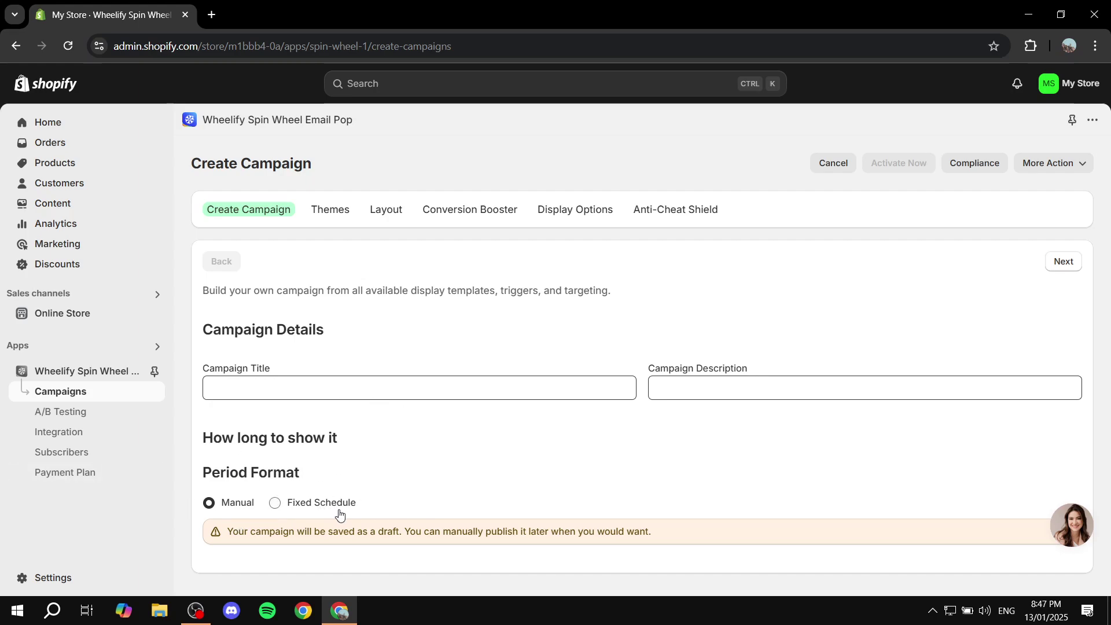
{"action": "left_click", "coordinate": [307, 507]}
{"action": "scroll", "coordinate": [399, 466], "scroll_direction": "down", "scroll_amount": 1}
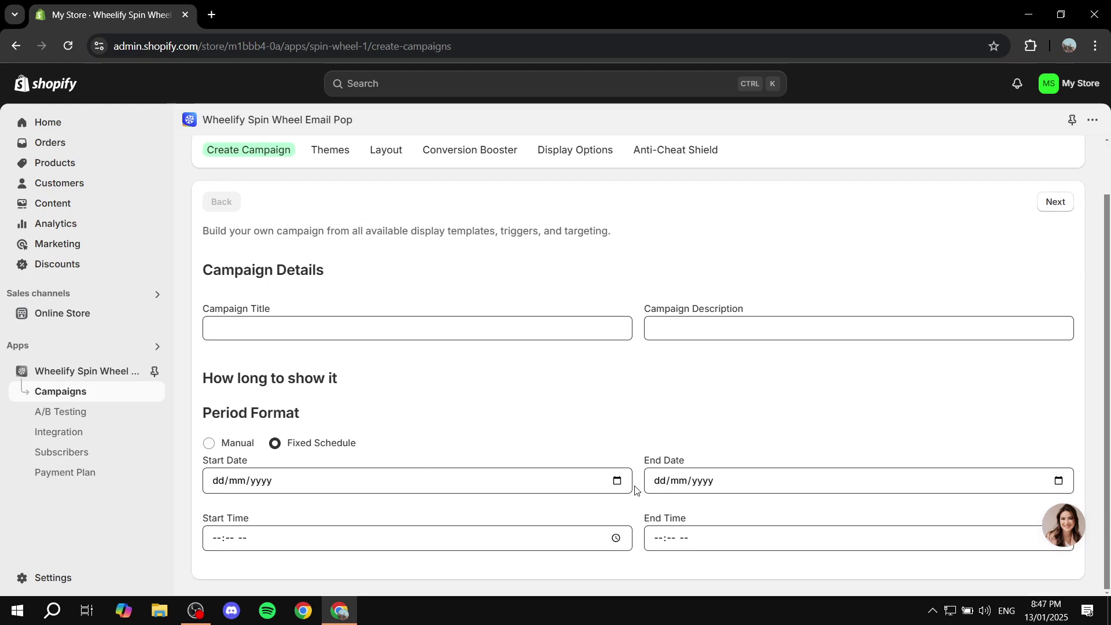
{"action": "left_click", "coordinate": [618, 481]}
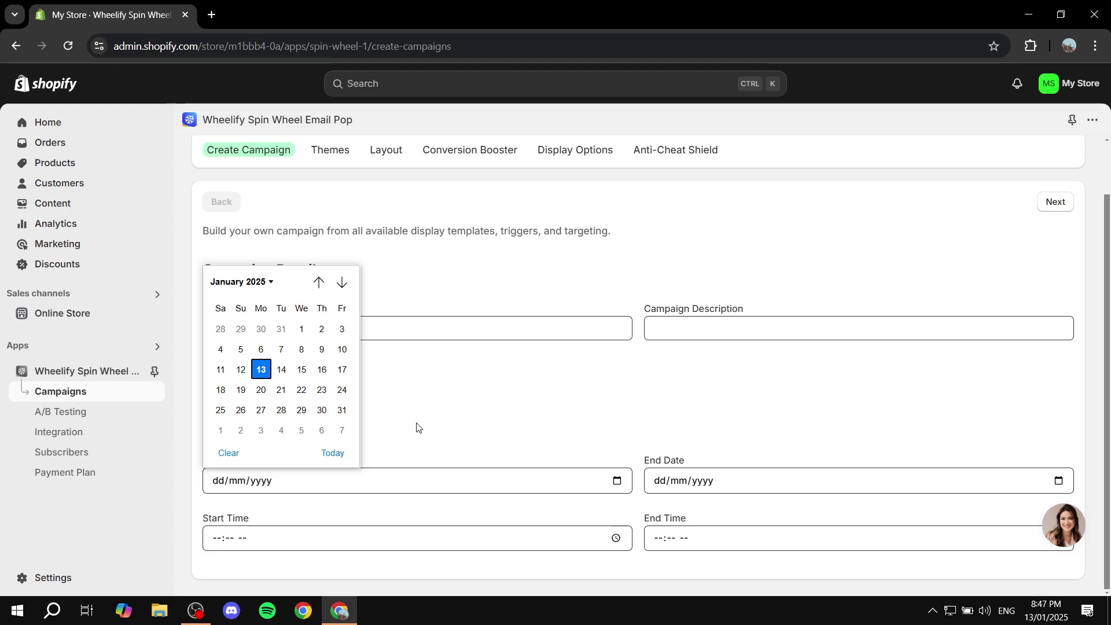
{"action": "left_click", "coordinate": [447, 423]}
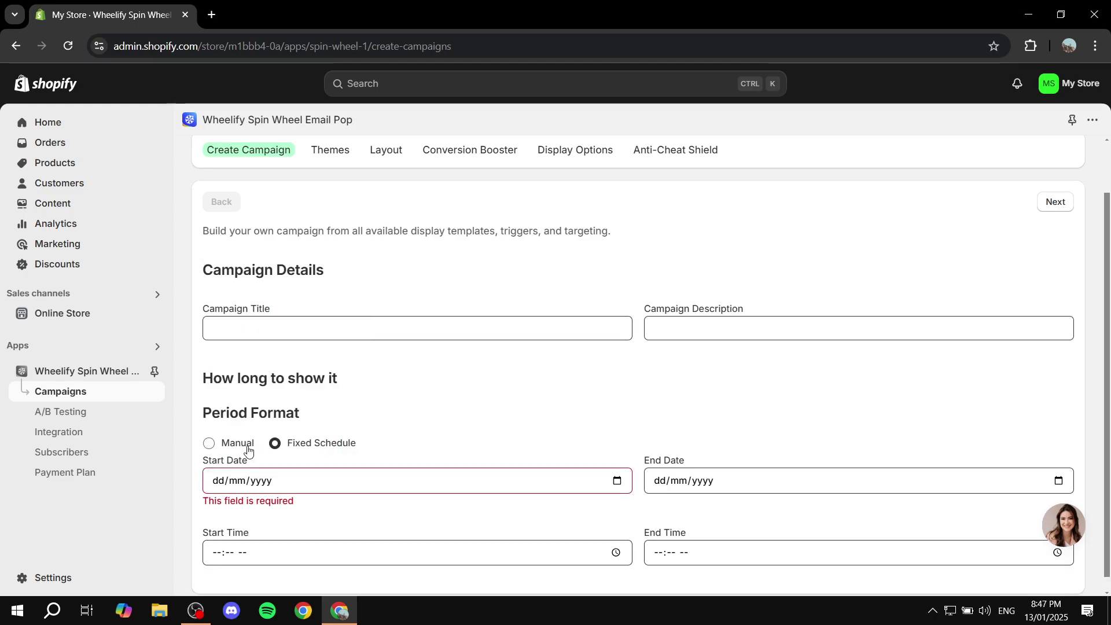
{"action": "left_click", "coordinate": [219, 445]}
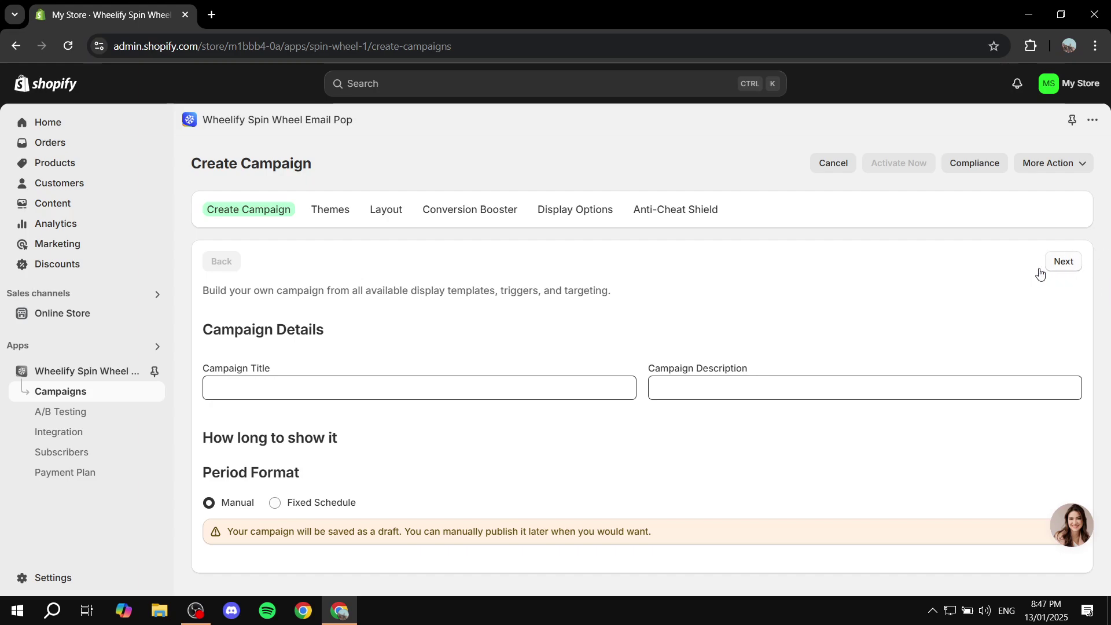
Step: Re-enter the title and description, then submit the details to reach Themes
{"action": "left_click", "coordinate": [375, 389]}
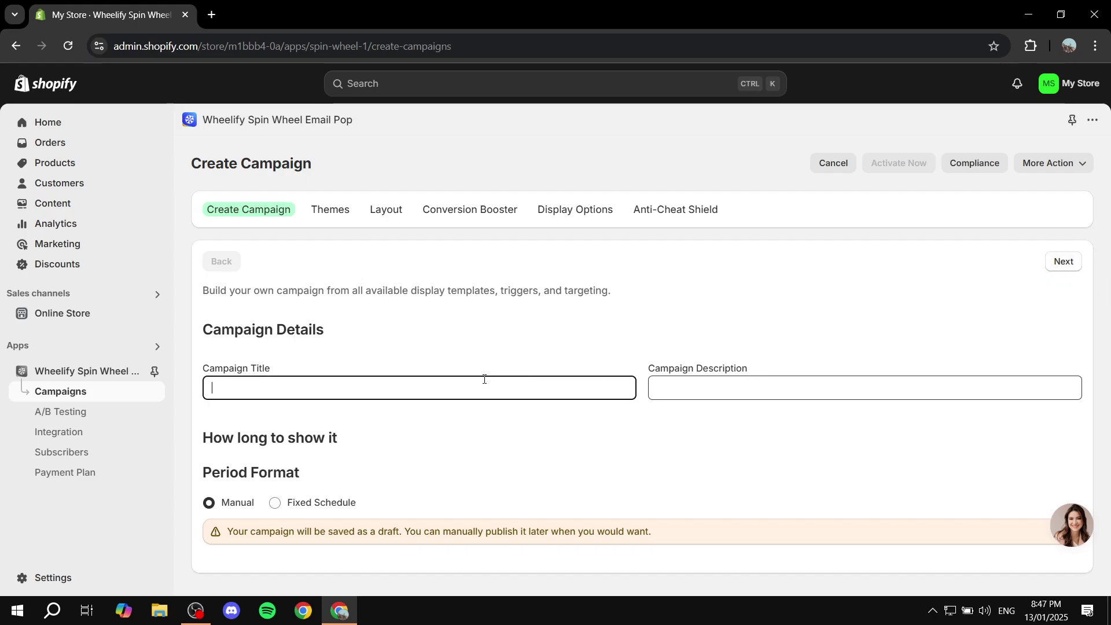
{"action": "left_click", "coordinate": [757, 387]}
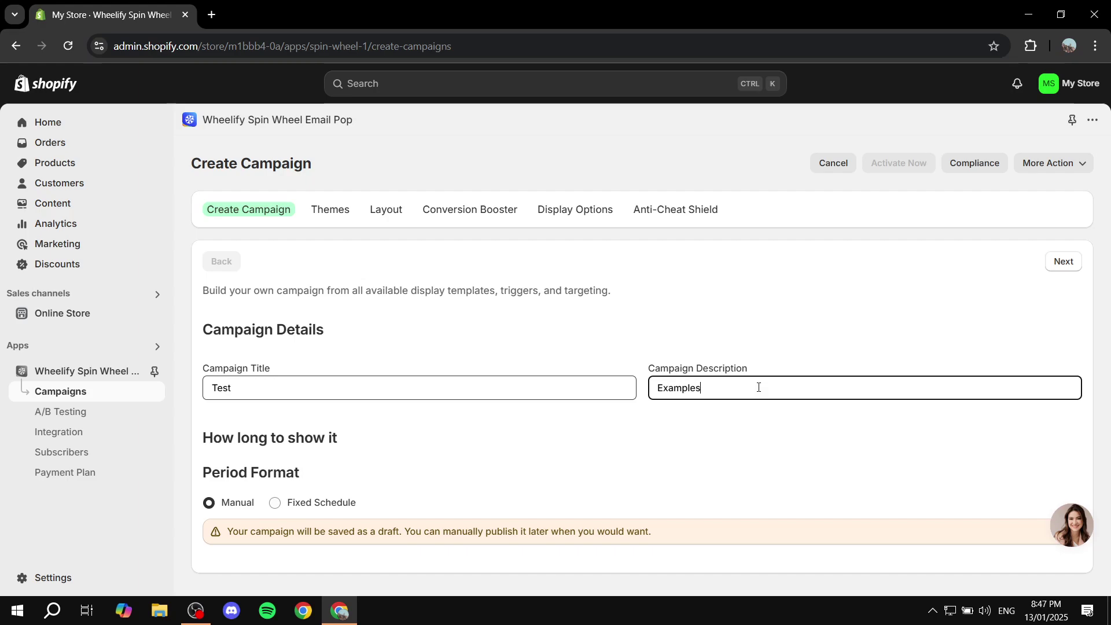
{"action": "left_click", "coordinate": [793, 319]}
{"action": "left_click", "coordinate": [1066, 263]}
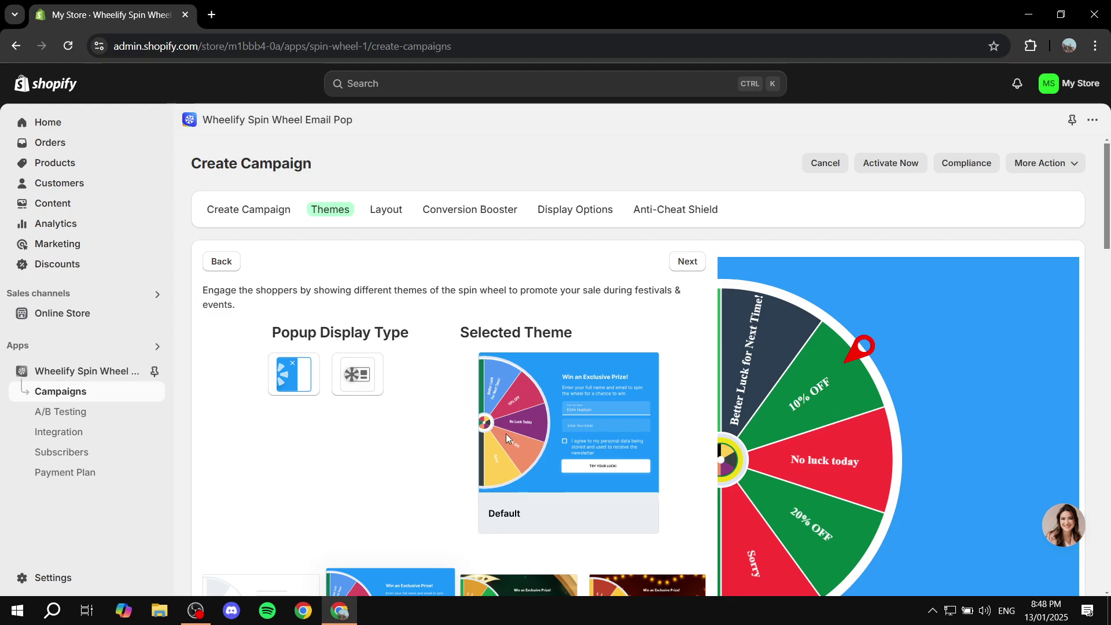
Step: Try the popup display type and the Diwali and Eid wheel themes
{"action": "left_click", "coordinate": [358, 375]}
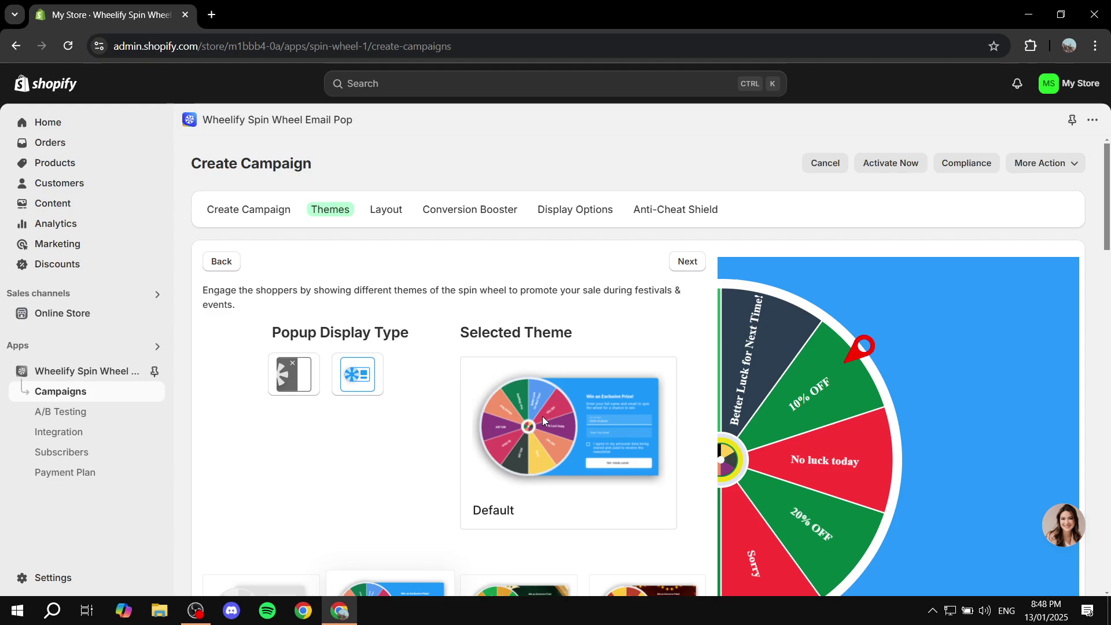
{"action": "scroll", "coordinate": [558, 506], "scroll_direction": "down", "scroll_amount": 5}
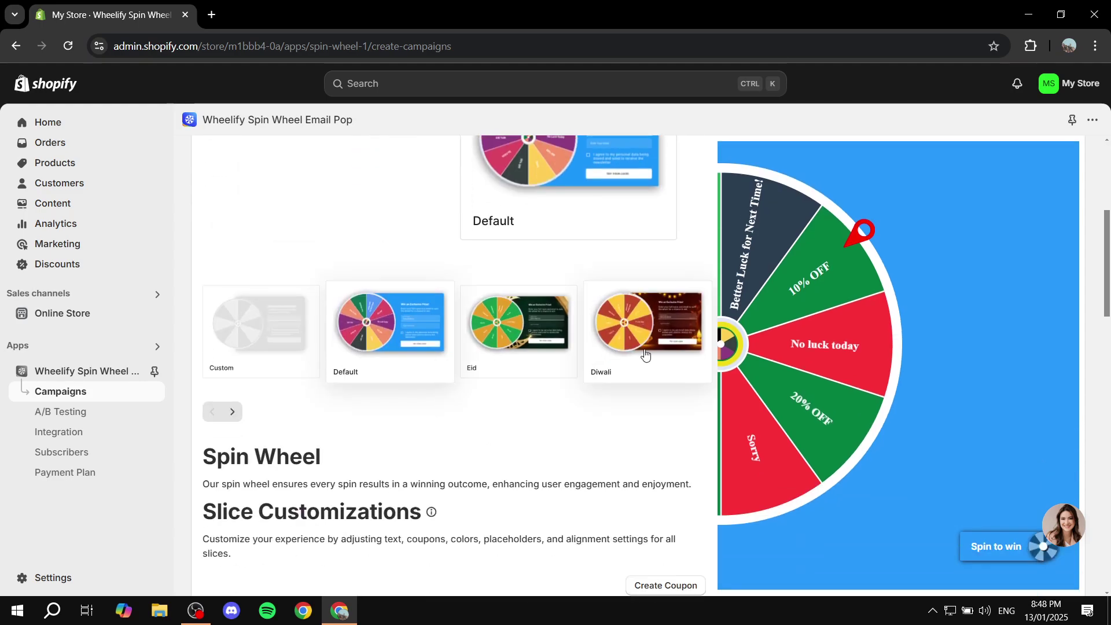
{"action": "left_click", "coordinate": [623, 330]}
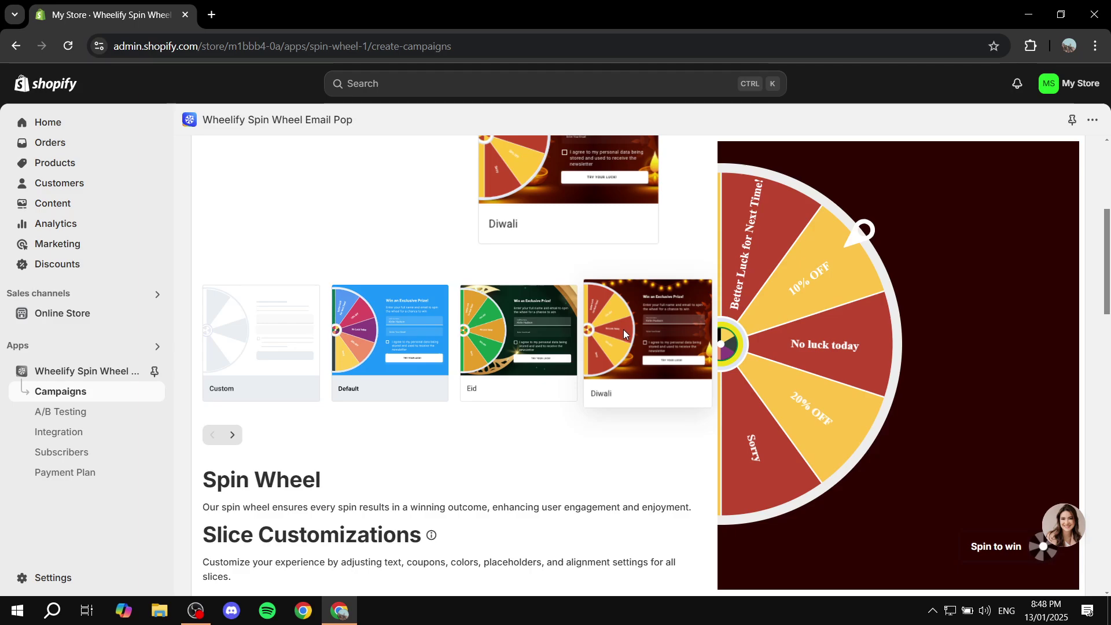
{"action": "left_click", "coordinate": [505, 328]}
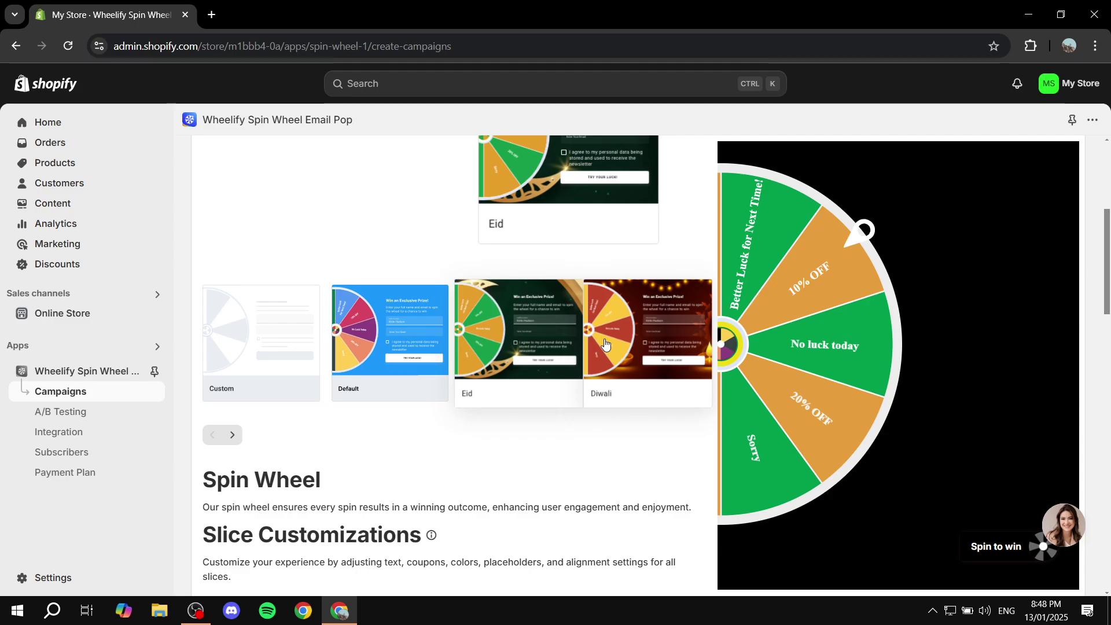
{"action": "scroll", "coordinate": [413, 288], "scroll_direction": "up", "scroll_amount": 5}
{"action": "scroll", "coordinate": [382, 377], "scroll_direction": "down", "scroll_amount": 3}
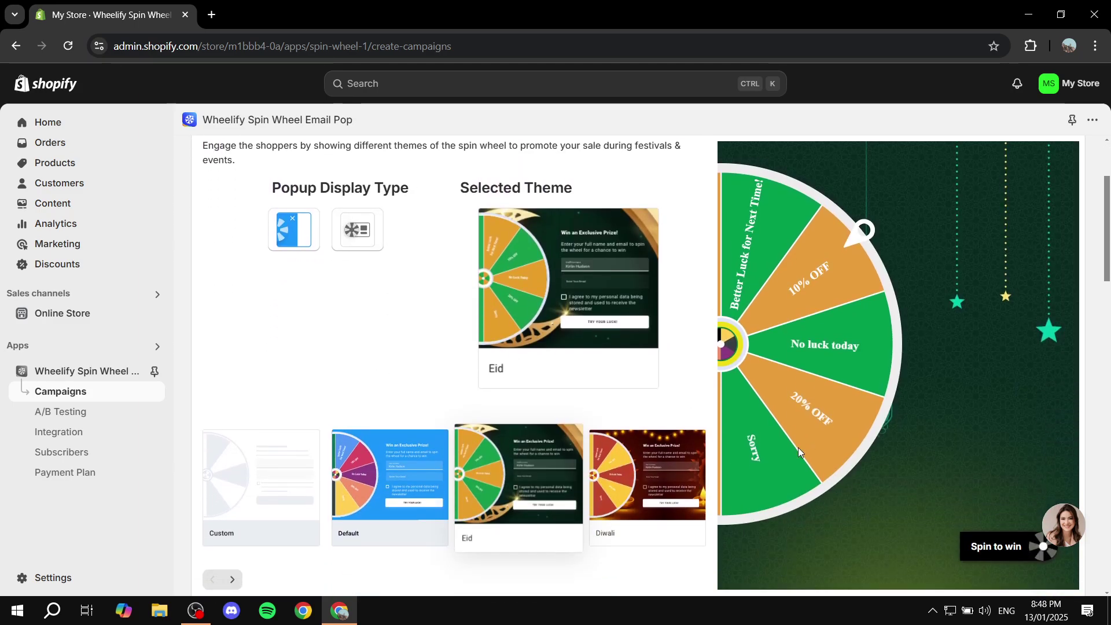
{"action": "left_click", "coordinate": [363, 234]}
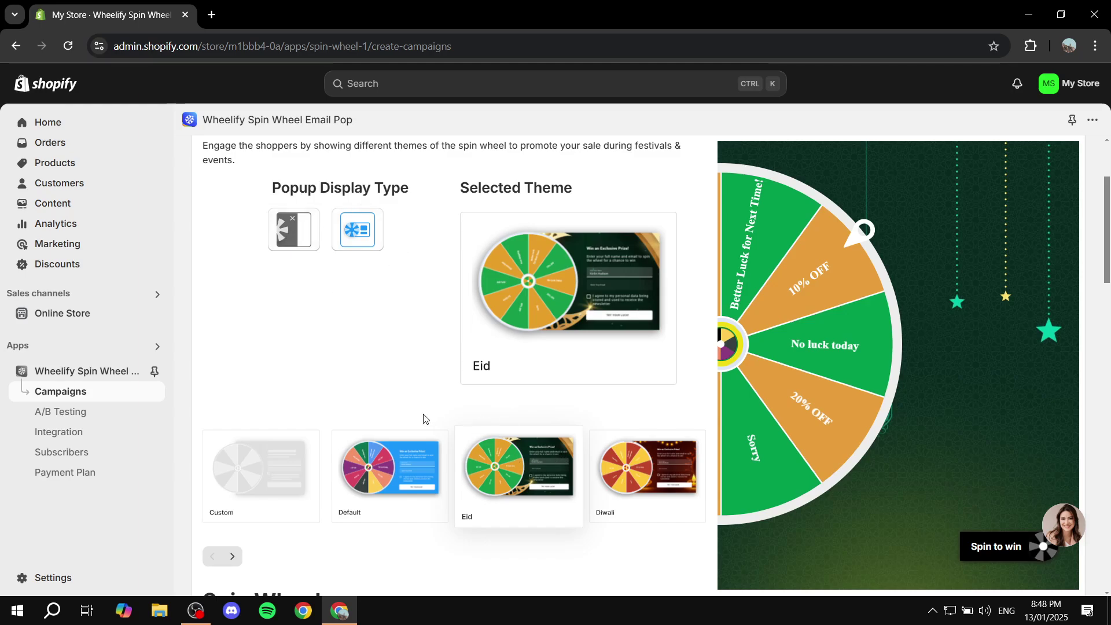
Step: Page through the theme carousel and select the Black Friday theme
{"action": "scroll", "coordinate": [505, 423], "scroll_direction": "down", "scroll_amount": 2}
{"action": "scroll", "coordinate": [506, 423], "scroll_direction": "down", "scroll_amount": 1}
{"action": "scroll", "coordinate": [377, 273], "scroll_direction": "up", "scroll_amount": 3}
{"action": "scroll", "coordinate": [271, 506], "scroll_direction": "down", "scroll_amount": 1}
{"action": "left_click", "coordinate": [232, 488]}
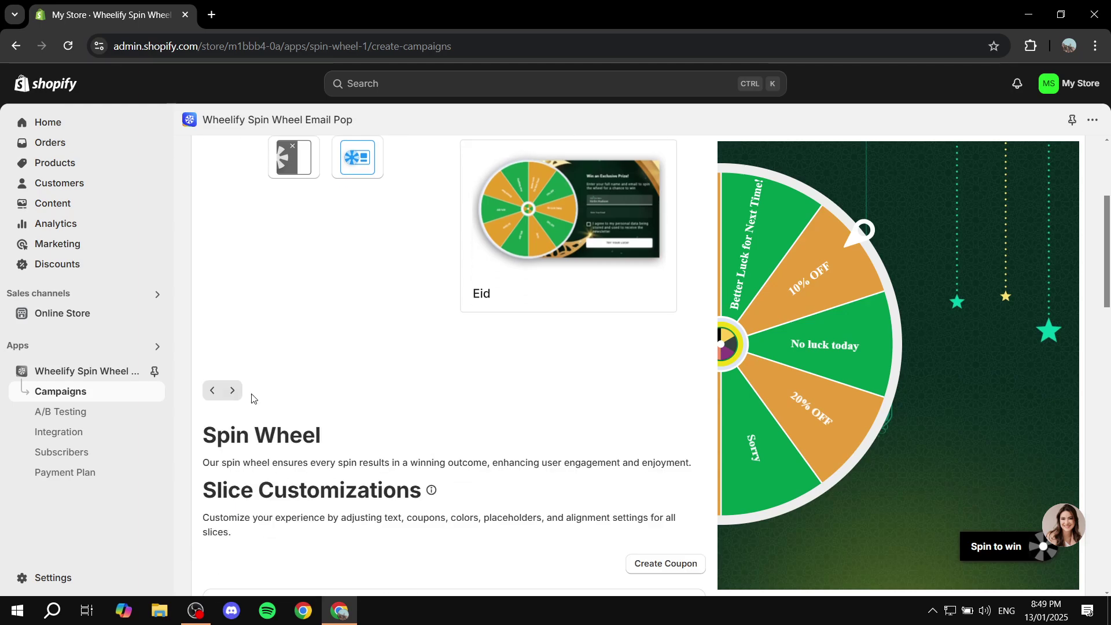
{"action": "left_click", "coordinate": [233, 390]}
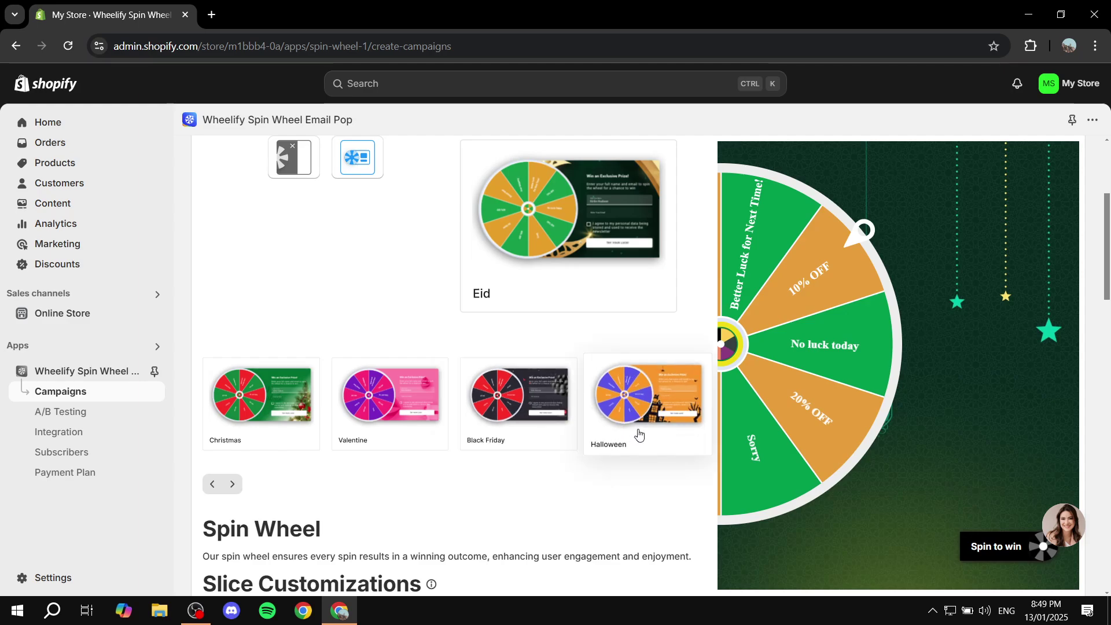
{"action": "left_click", "coordinate": [521, 421]}
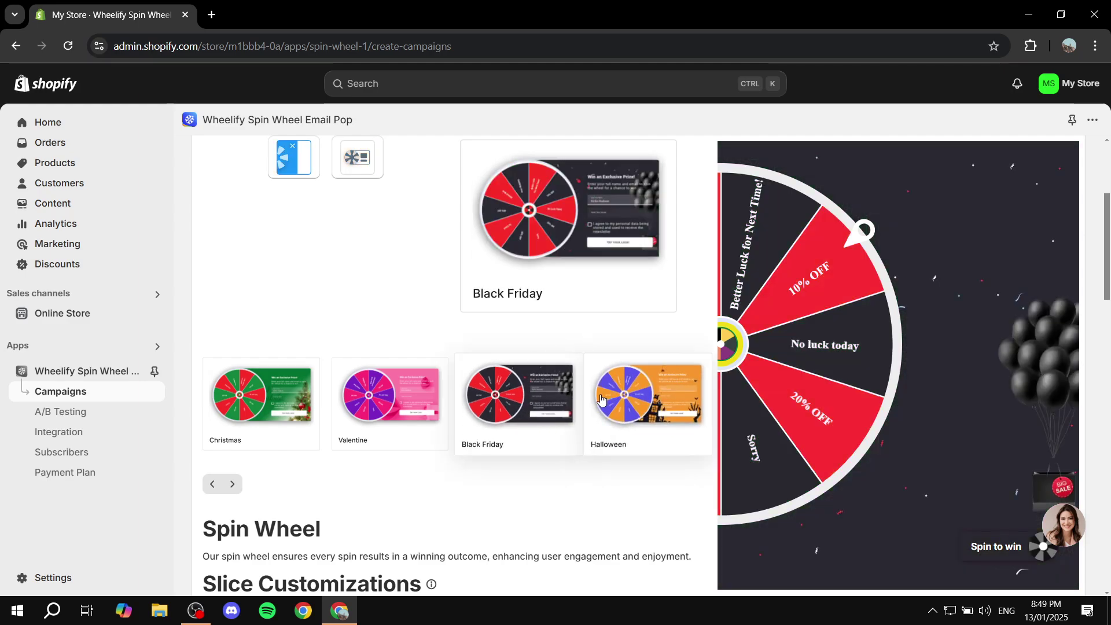
{"action": "scroll", "coordinate": [511, 292], "scroll_direction": "down", "scroll_amount": 5}
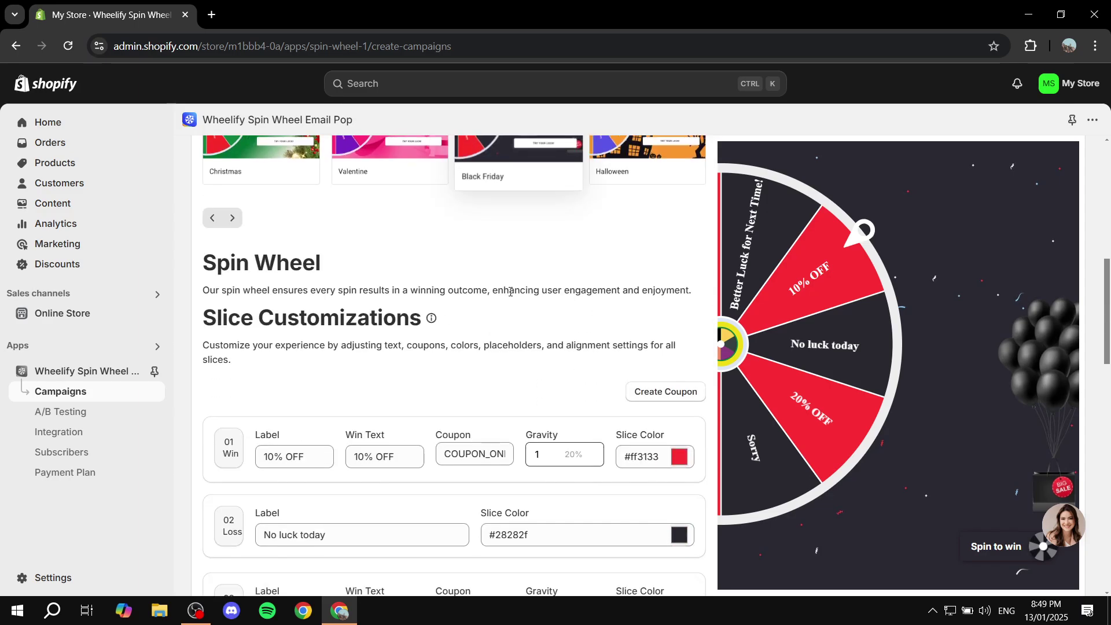
{"action": "scroll", "coordinate": [514, 283], "scroll_direction": "down", "scroll_amount": 4}
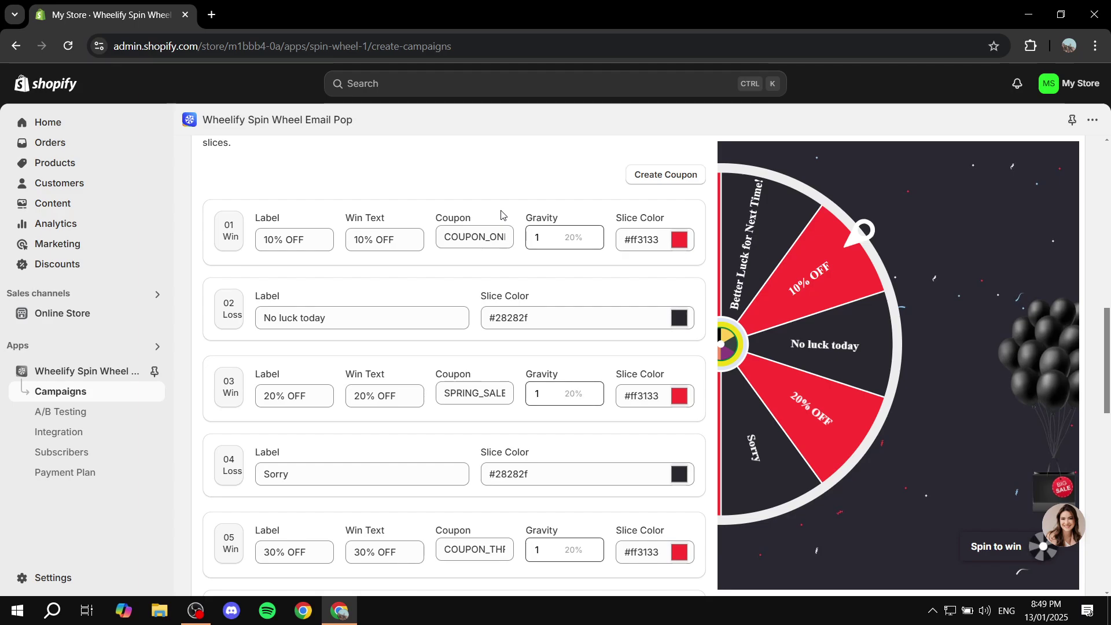
{"action": "scroll", "coordinate": [501, 214], "scroll_direction": "up", "scroll_amount": 1}
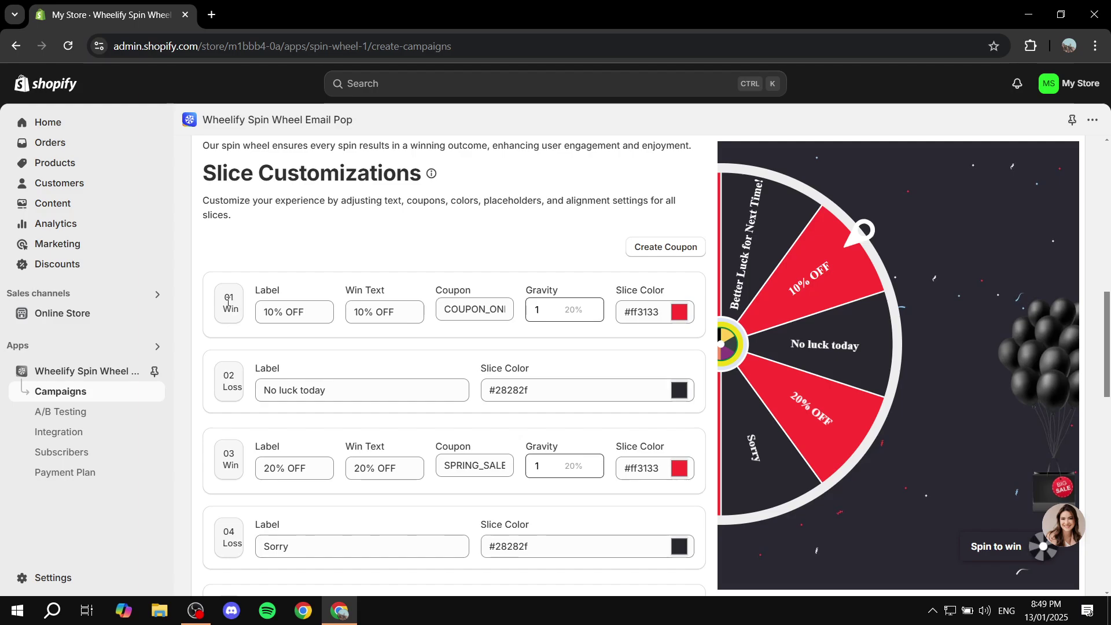
{"action": "double_click", "coordinate": [229, 375]}
{"action": "scroll", "coordinate": [229, 421], "scroll_direction": "down", "scroll_amount": 1}
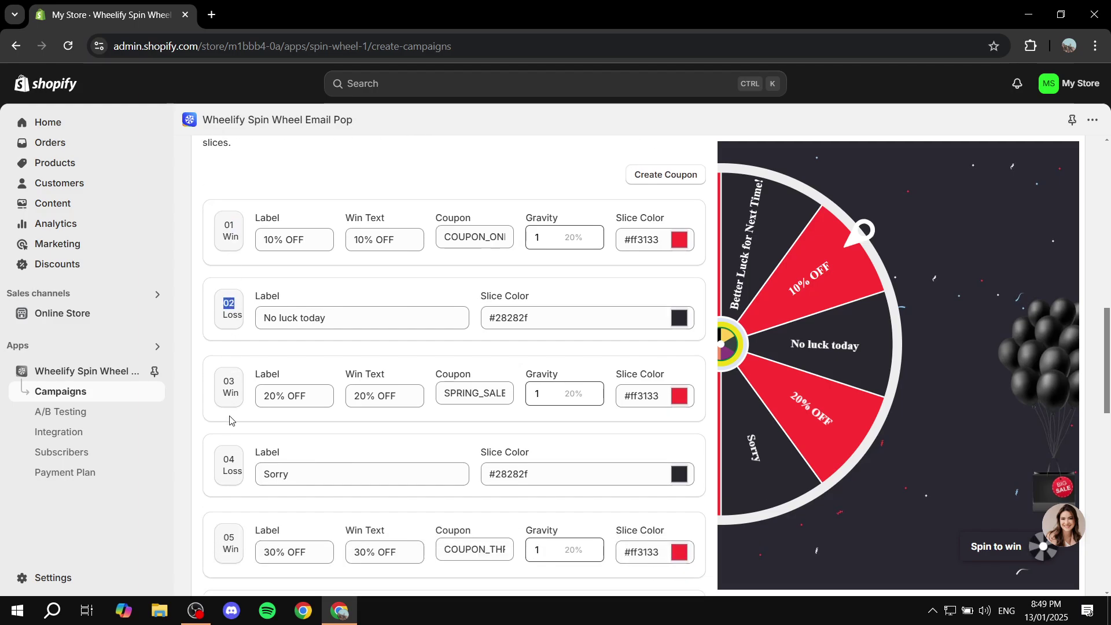
{"action": "scroll", "coordinate": [226, 417], "scroll_direction": "down", "scroll_amount": 2}
{"action": "scroll", "coordinate": [347, 393], "scroll_direction": "up", "scroll_amount": 4}
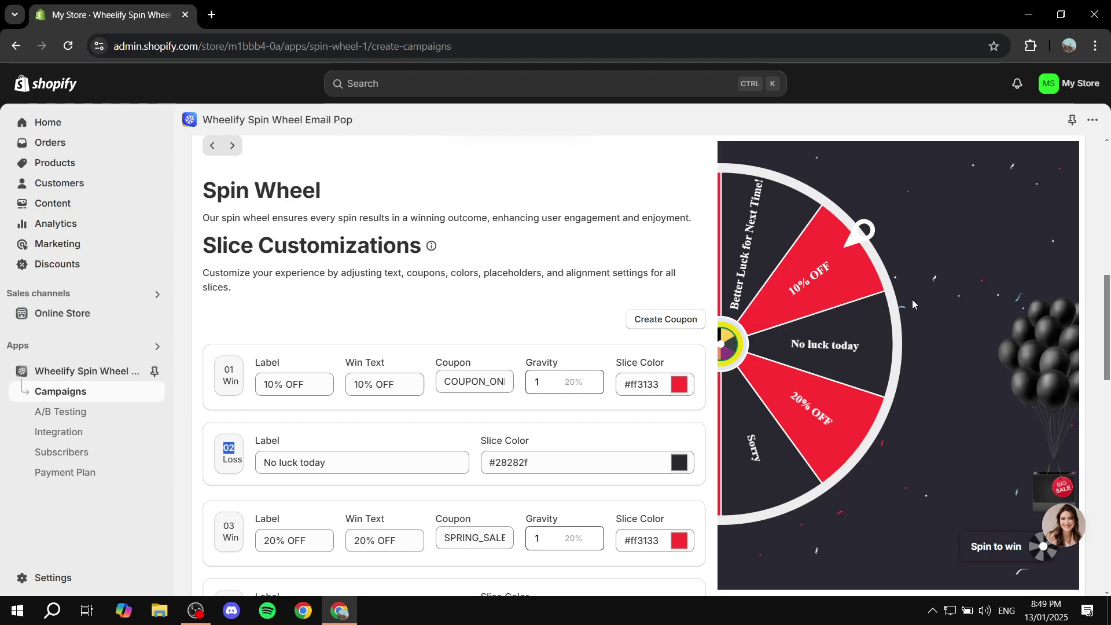
{"action": "left_click", "coordinate": [503, 291]}
{"action": "left_click_drag", "start_coordinate": [343, 368], "coordinate": [408, 370]}
{"action": "left_click", "coordinate": [407, 367]}
{"action": "left_click", "coordinate": [460, 381]}
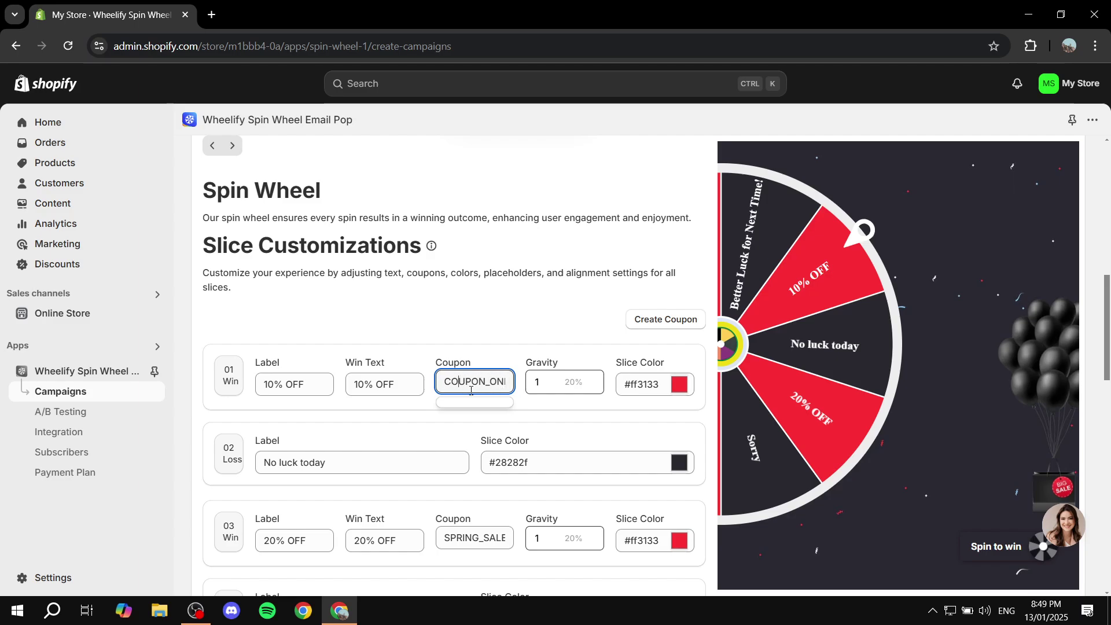
{"action": "left_click_drag", "start_coordinate": [519, 366], "coordinate": [592, 357]}
{"action": "left_click", "coordinate": [557, 388]}
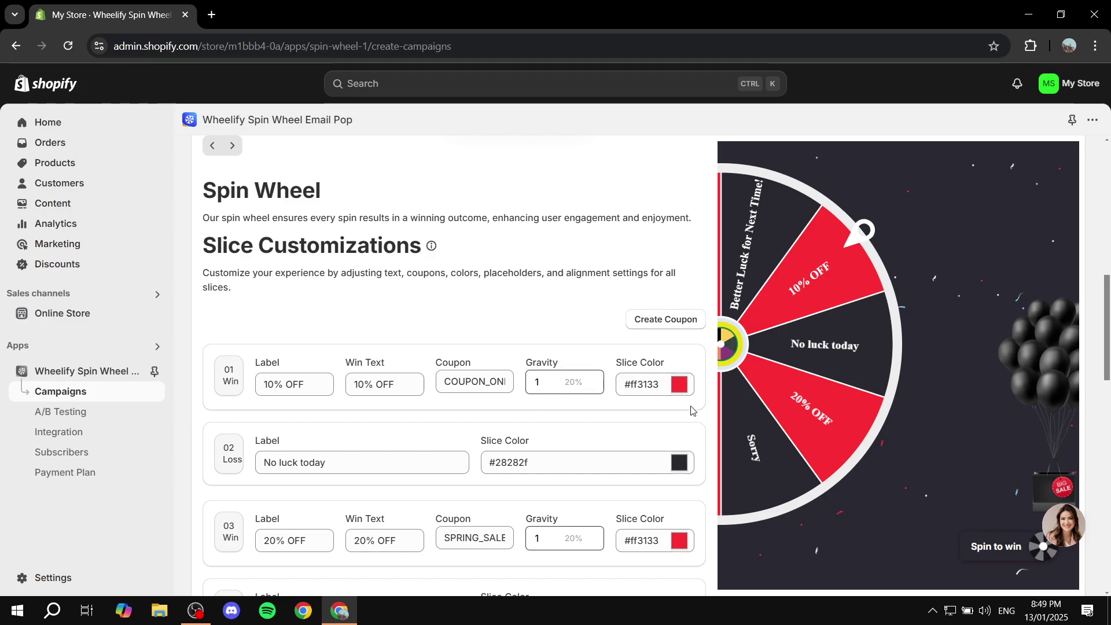
{"action": "left_click", "coordinate": [680, 386]}
{"action": "left_click", "coordinate": [679, 356]}
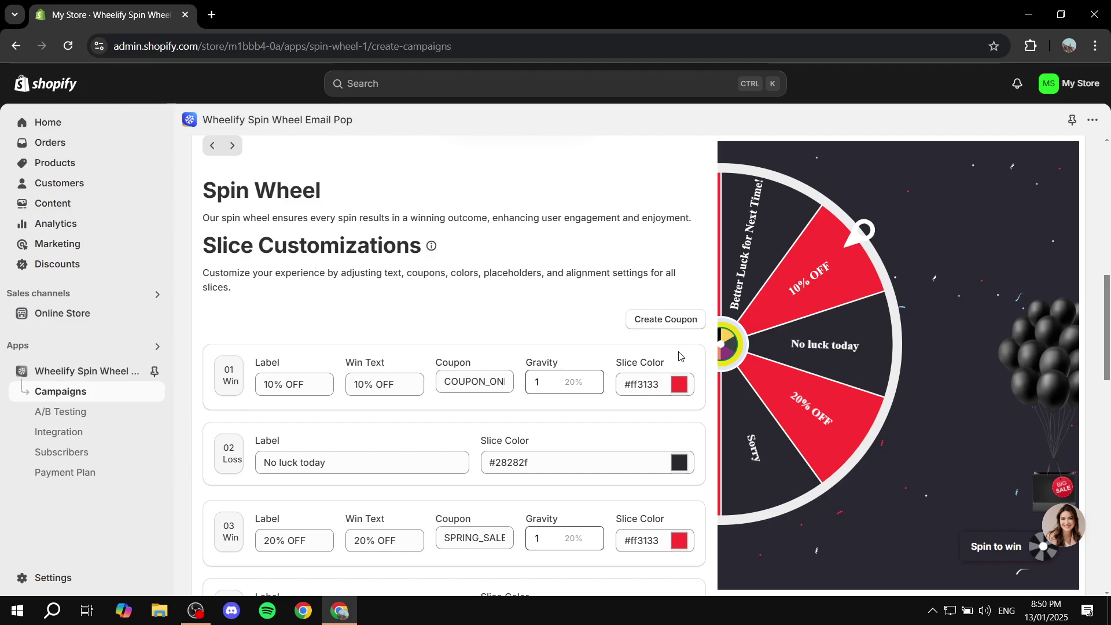
{"action": "scroll", "coordinate": [492, 277], "scroll_direction": "down", "scroll_amount": 15}
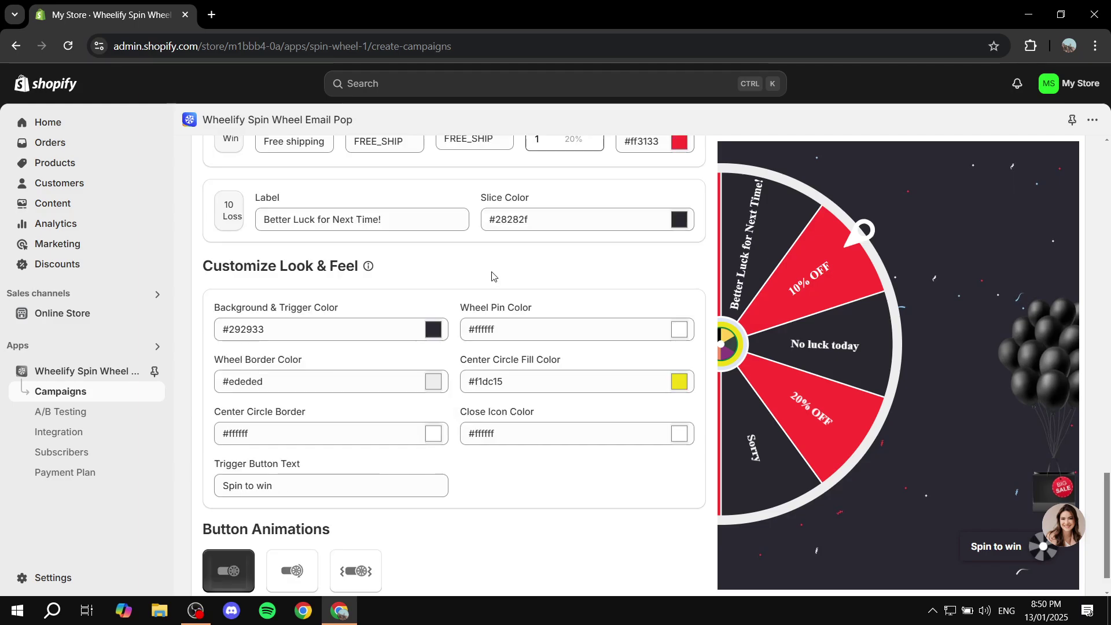
{"action": "scroll", "coordinate": [490, 274], "scroll_direction": "down", "scroll_amount": 1}
{"action": "scroll", "coordinate": [491, 274], "scroll_direction": "down", "scroll_amount": 1}
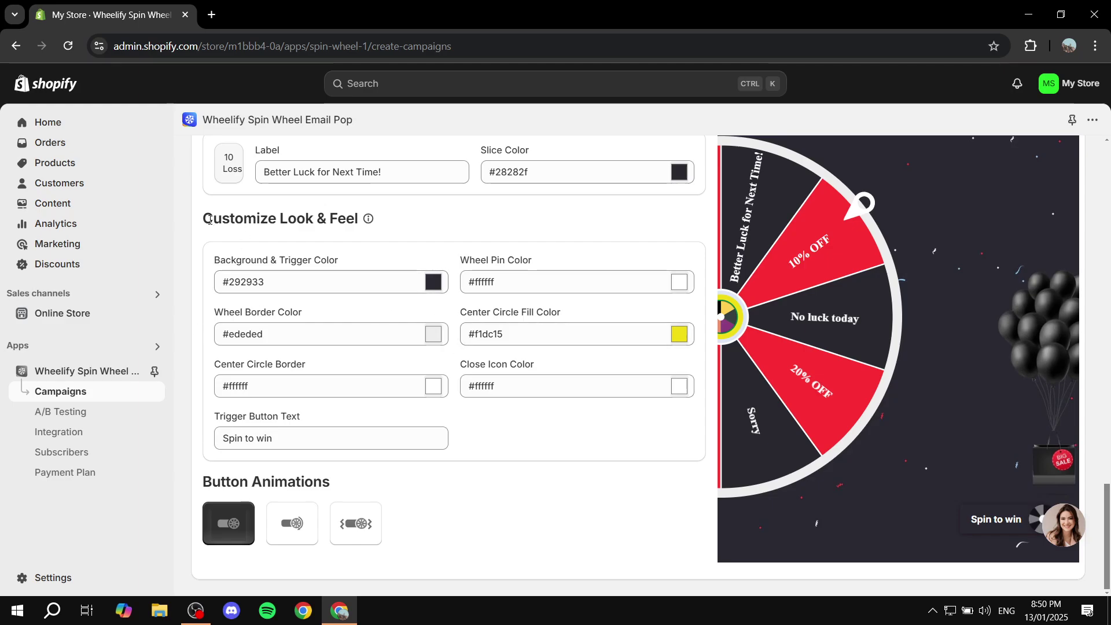
{"action": "left_click_drag", "start_coordinate": [209, 218], "coordinate": [425, 222]}
{"action": "left_click", "coordinate": [425, 221]}
{"action": "left_click", "coordinate": [295, 524]}
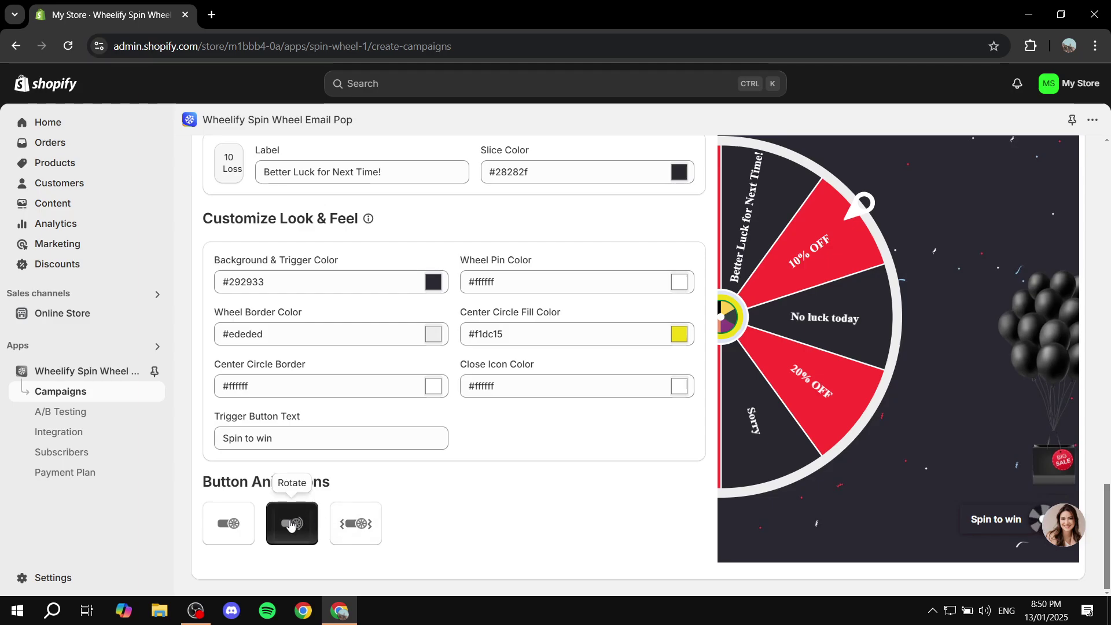
{"action": "left_click", "coordinate": [352, 524]}
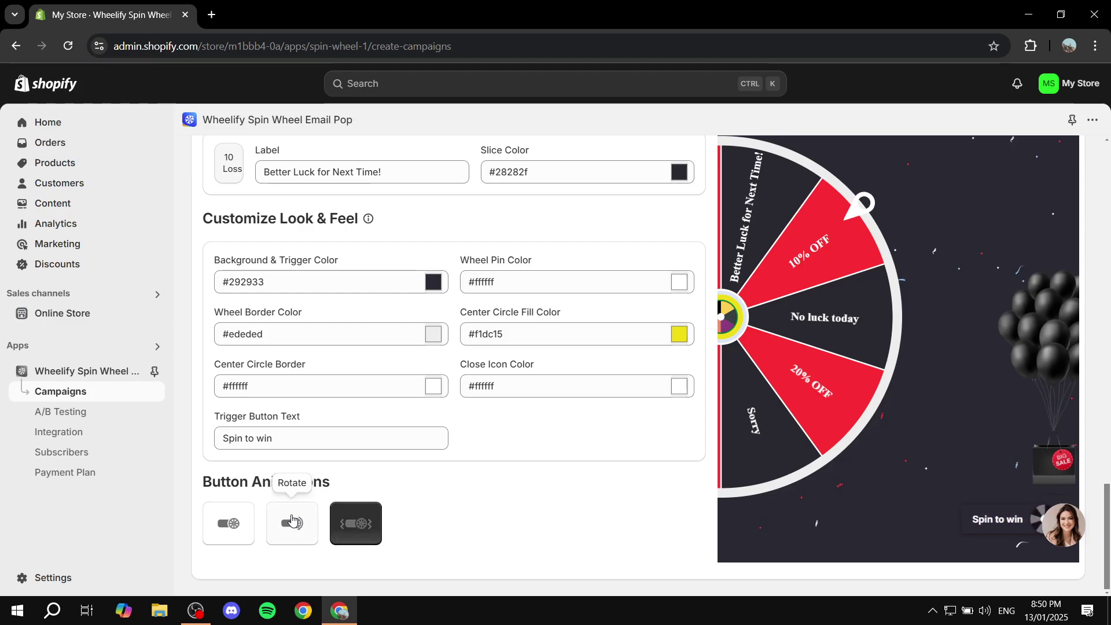
{"action": "left_click", "coordinate": [292, 521]}
{"action": "left_click", "coordinate": [228, 524]}
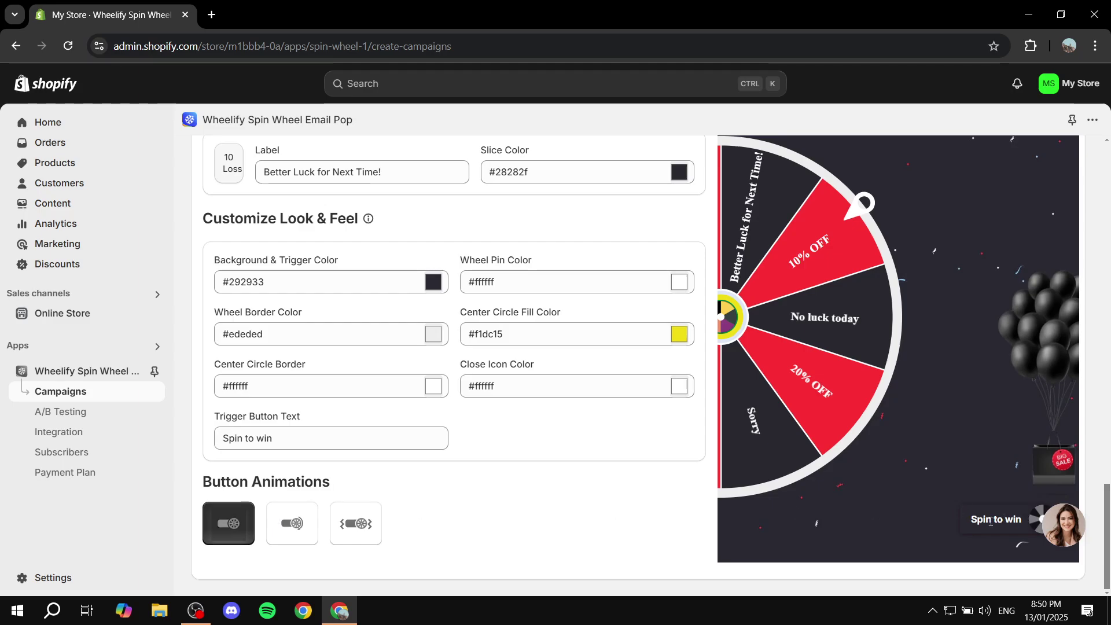
{"action": "left_click", "coordinate": [296, 523]}
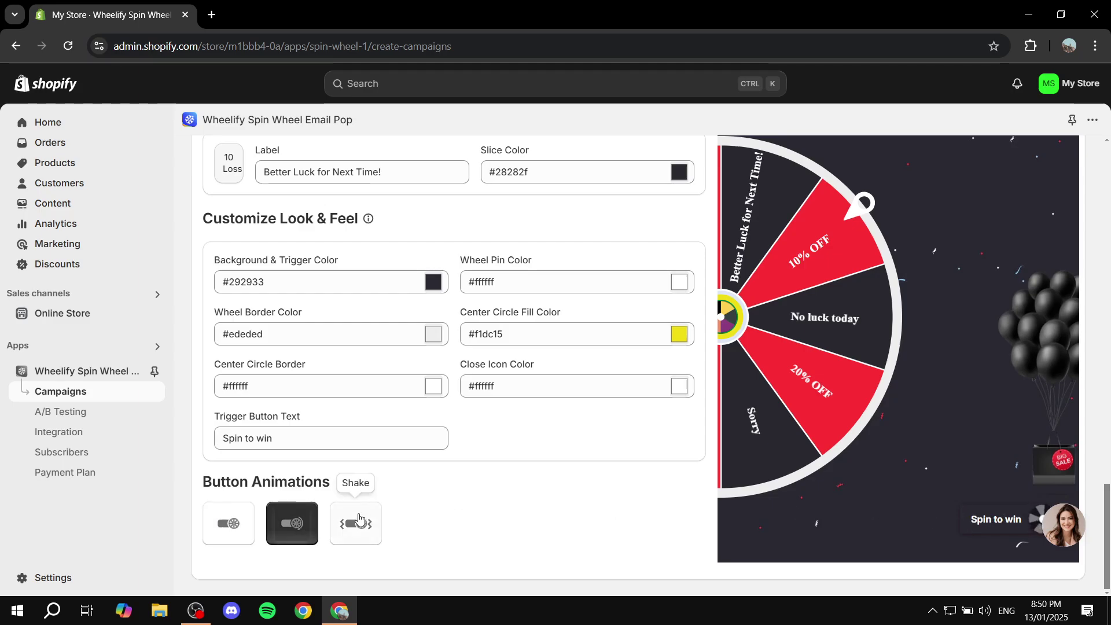
{"action": "scroll", "coordinate": [347, 521], "scroll_direction": "up", "scroll_amount": 2}
{"action": "scroll", "coordinate": [218, 521], "scroll_direction": "down", "scroll_amount": 2}
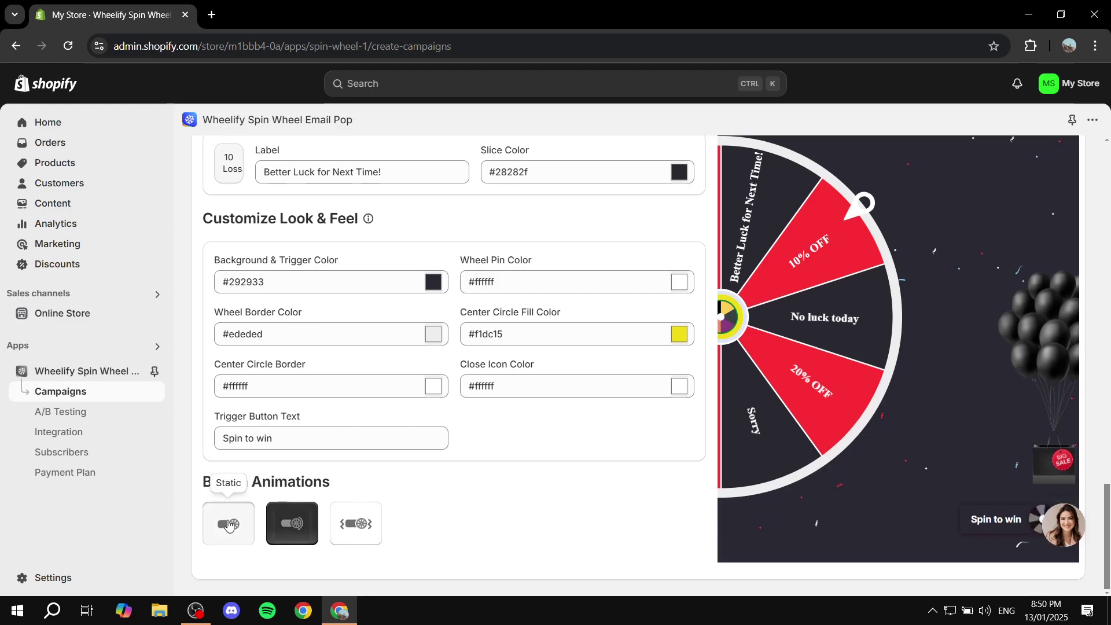
{"action": "left_click", "coordinate": [228, 524]}
{"action": "left_click", "coordinate": [292, 524]}
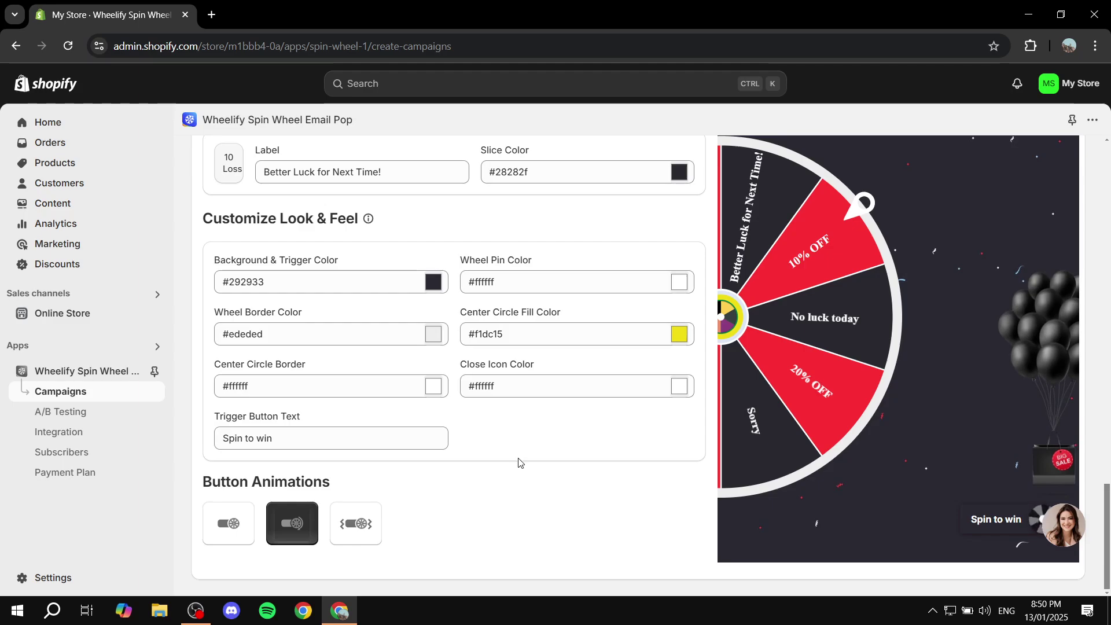
{"action": "left_click", "coordinate": [238, 527]}
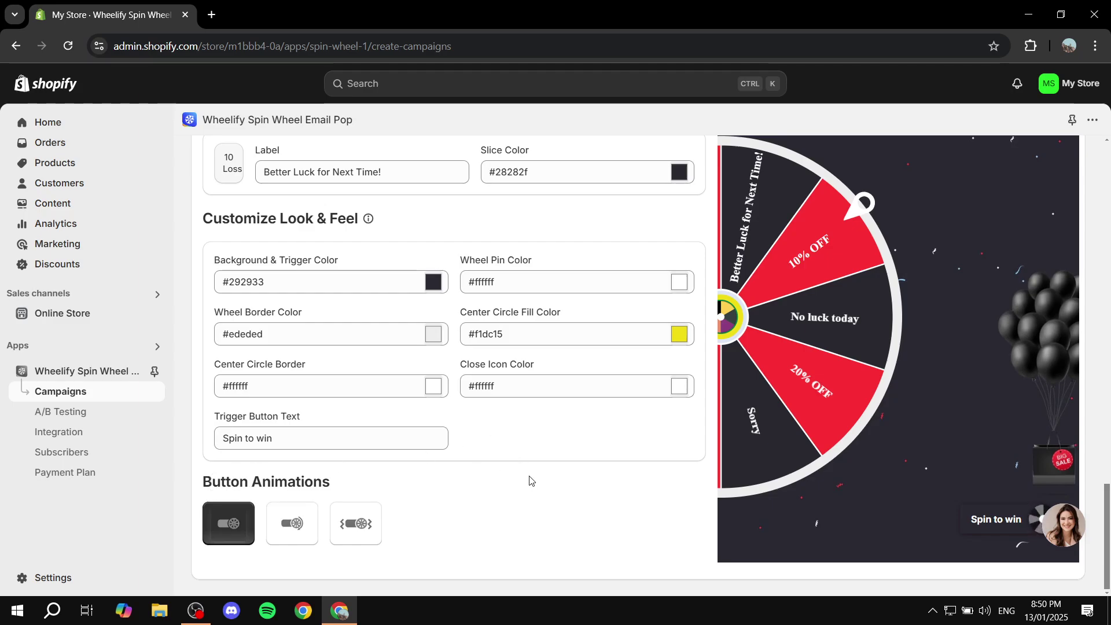
{"action": "scroll", "coordinate": [435, 462], "scroll_direction": "up", "scroll_amount": 15}
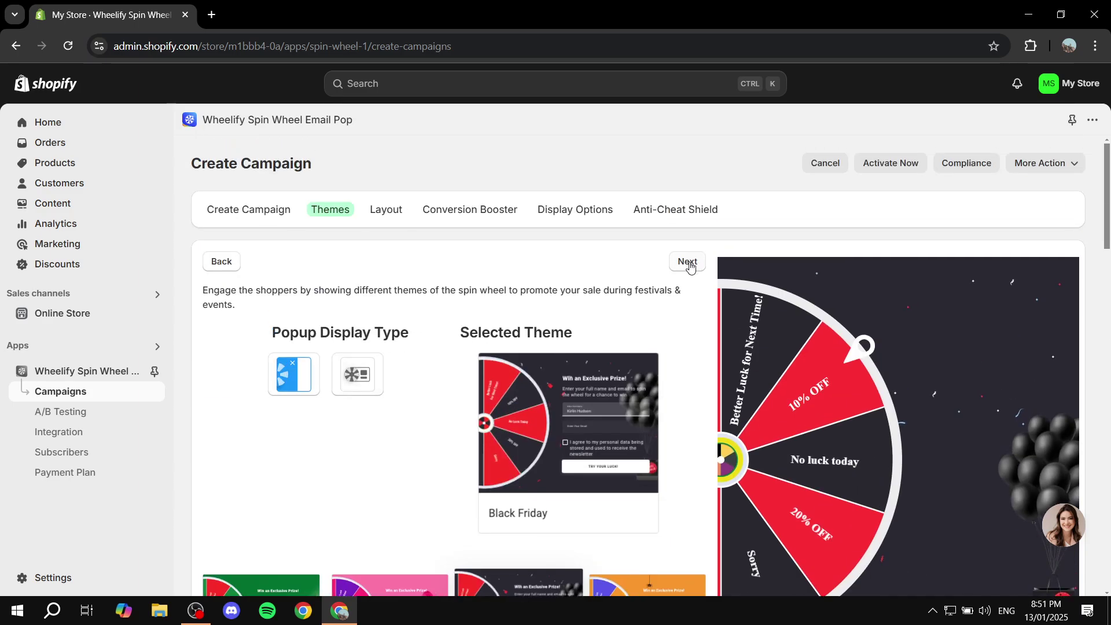
Step: Advance to the Layout step and scroll through its form settings
{"action": "left_click", "coordinate": [689, 263]}
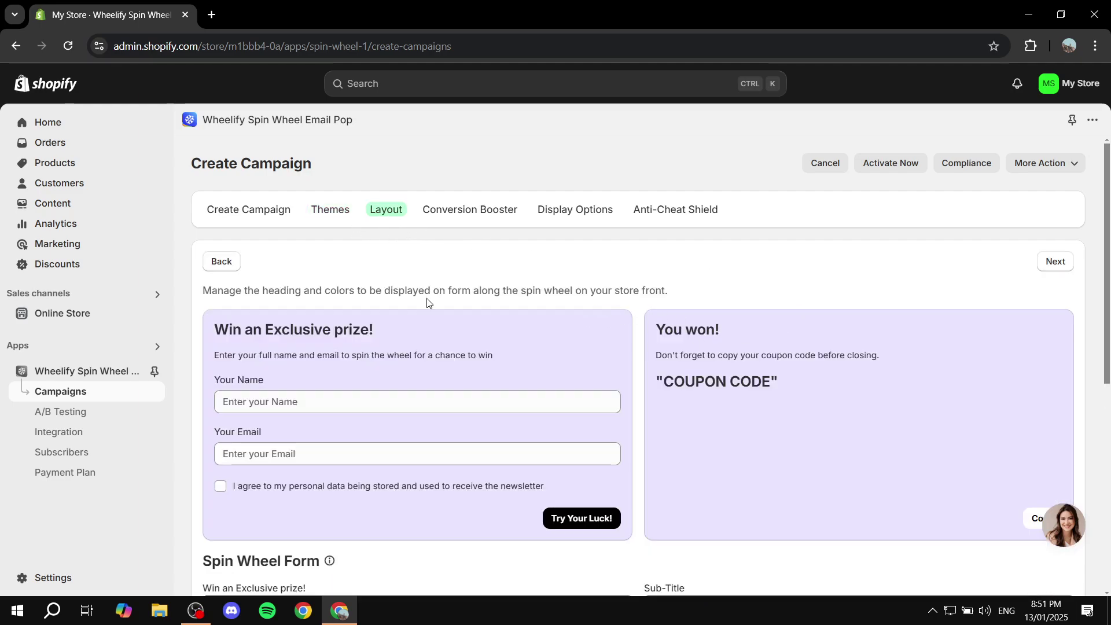
{"action": "scroll", "coordinate": [277, 286], "scroll_direction": "down", "scroll_amount": 3}
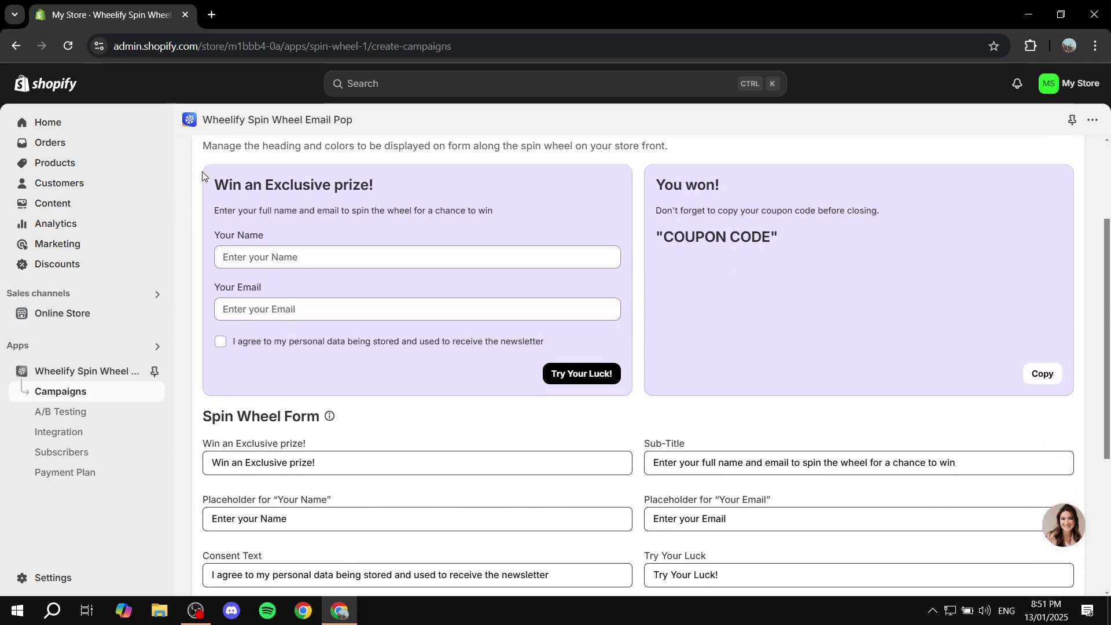
{"action": "left_click_drag", "start_coordinate": [202, 172], "coordinate": [618, 352]}
{"action": "left_click", "coordinate": [653, 347]}
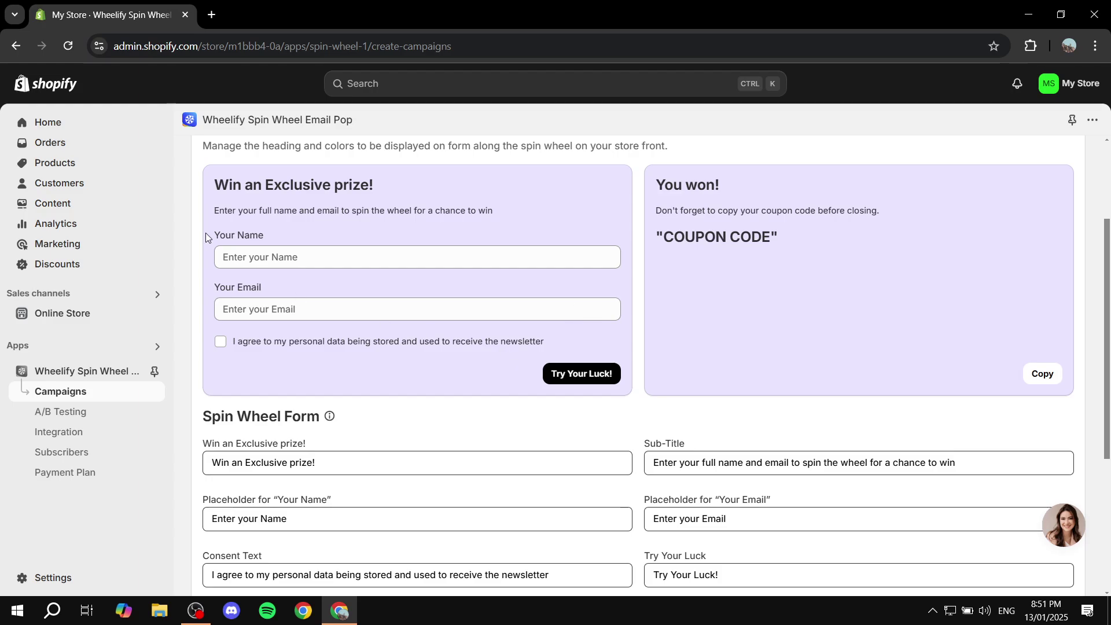
{"action": "scroll", "coordinate": [231, 275], "scroll_direction": "up", "scroll_amount": 1}
{"action": "scroll", "coordinate": [372, 354], "scroll_direction": "down", "scroll_amount": 3}
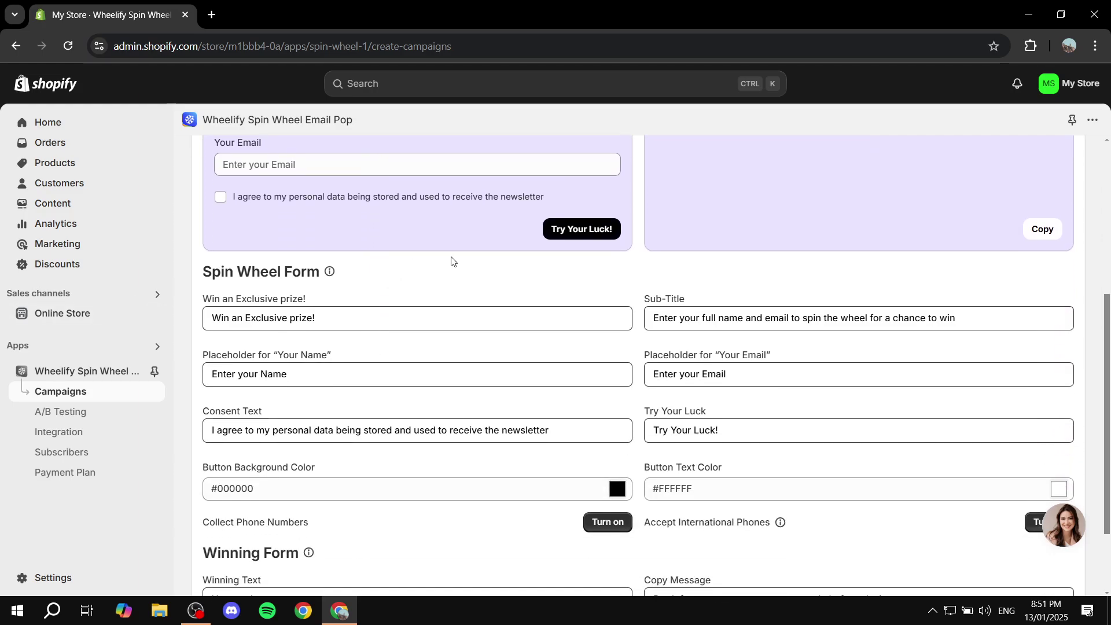
{"action": "scroll", "coordinate": [339, 303], "scroll_direction": "up", "scroll_amount": 1}
{"action": "scroll", "coordinate": [341, 235], "scroll_direction": "down", "scroll_amount": 2}
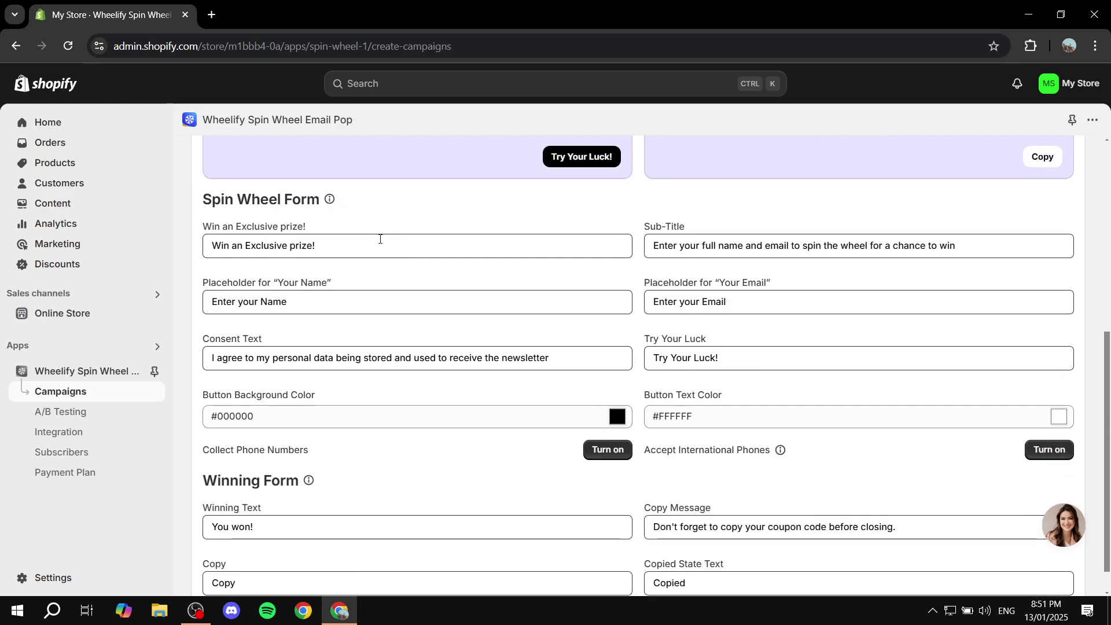
Step: Review the Spin Wheel Form title and texts, leaving them at their defaults
{"action": "left_click_drag", "start_coordinate": [200, 215], "coordinate": [331, 209]}
{"action": "left_click", "coordinate": [389, 208]}
{"action": "key", "text": "Tab"}
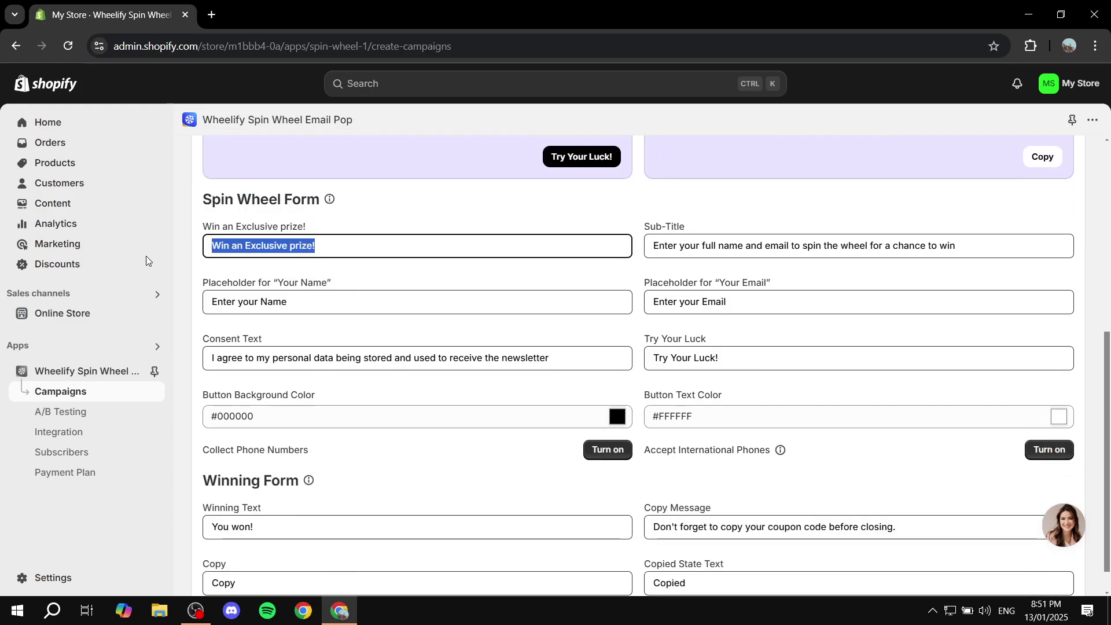
{"action": "left_click", "coordinate": [401, 217]}
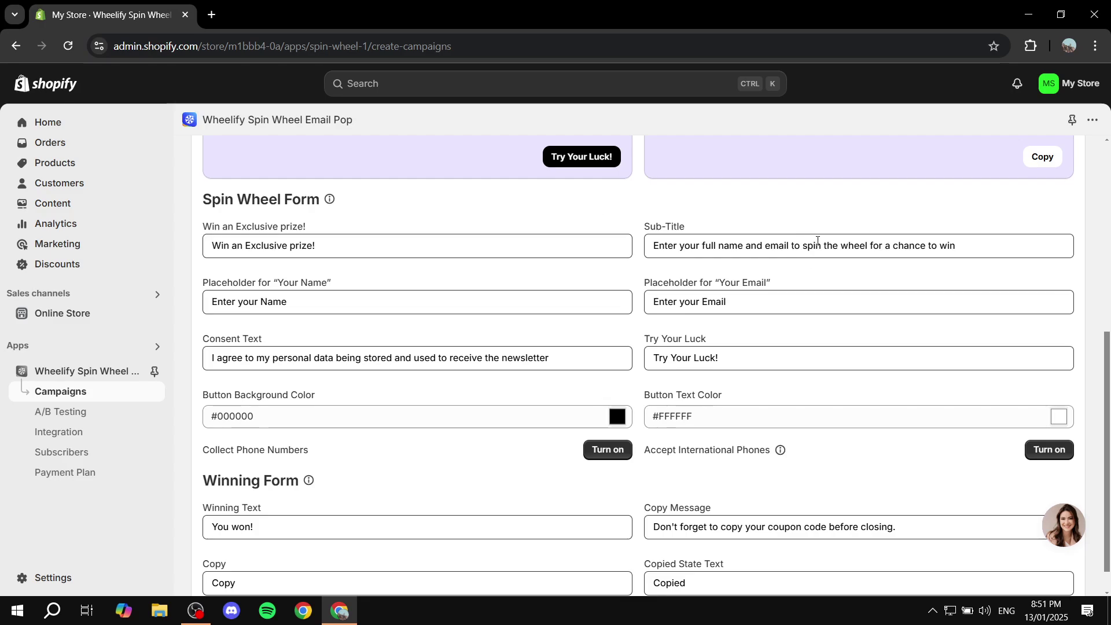
{"action": "left_click_drag", "start_coordinate": [198, 449], "coordinate": [355, 446]}
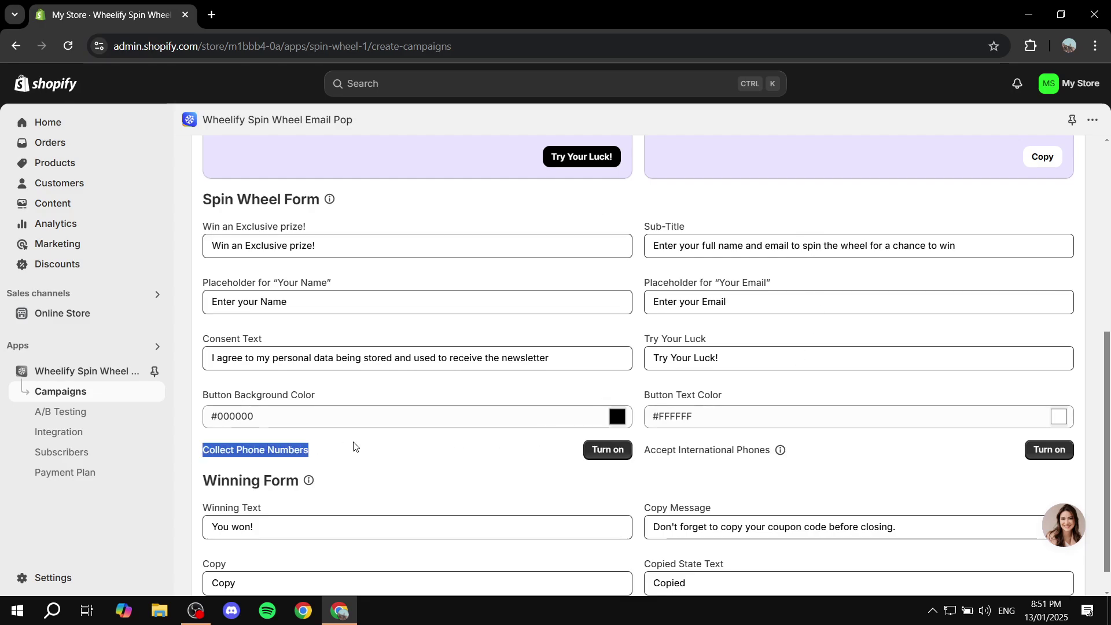
{"action": "left_click_drag", "start_coordinate": [687, 450], "coordinate": [859, 446]}
{"action": "left_click", "coordinate": [858, 446]}
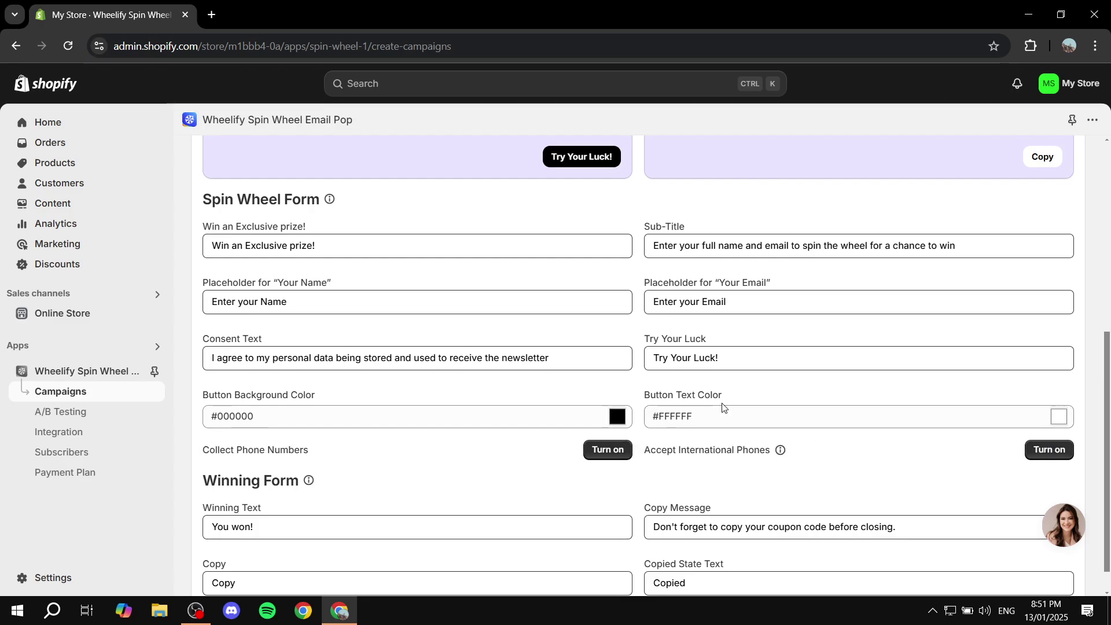
Step: Review the Winning Form heading and 'You won!' text, leaving them unchanged
{"action": "scroll", "coordinate": [510, 418], "scroll_direction": "down", "scroll_amount": 1}
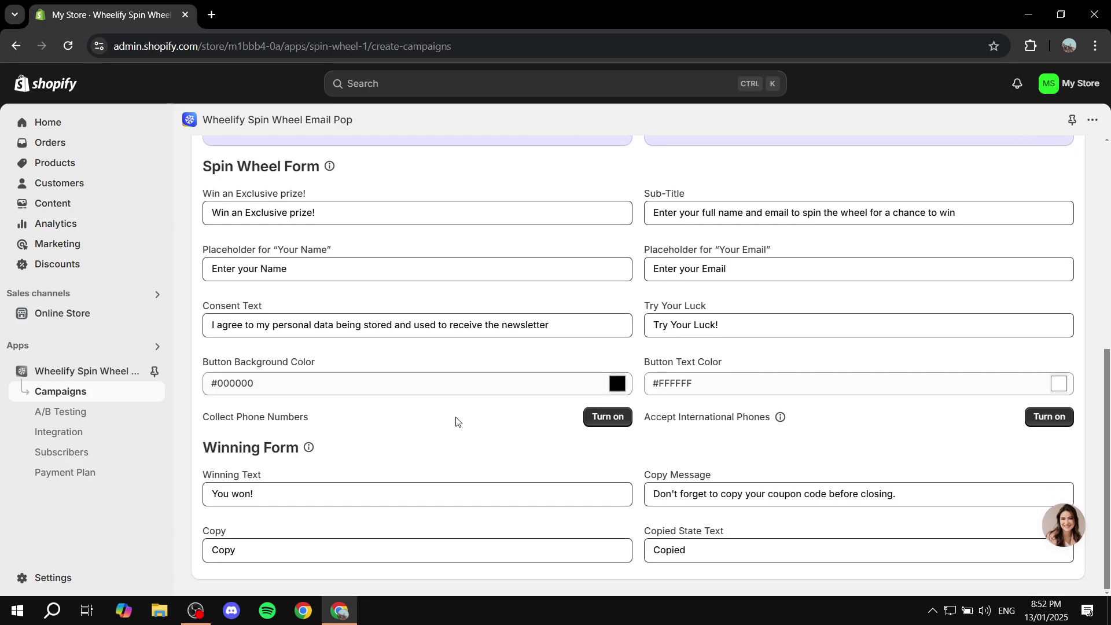
{"action": "left_click_drag", "start_coordinate": [198, 451], "coordinate": [342, 452]}
{"action": "left_click", "coordinate": [342, 452]}
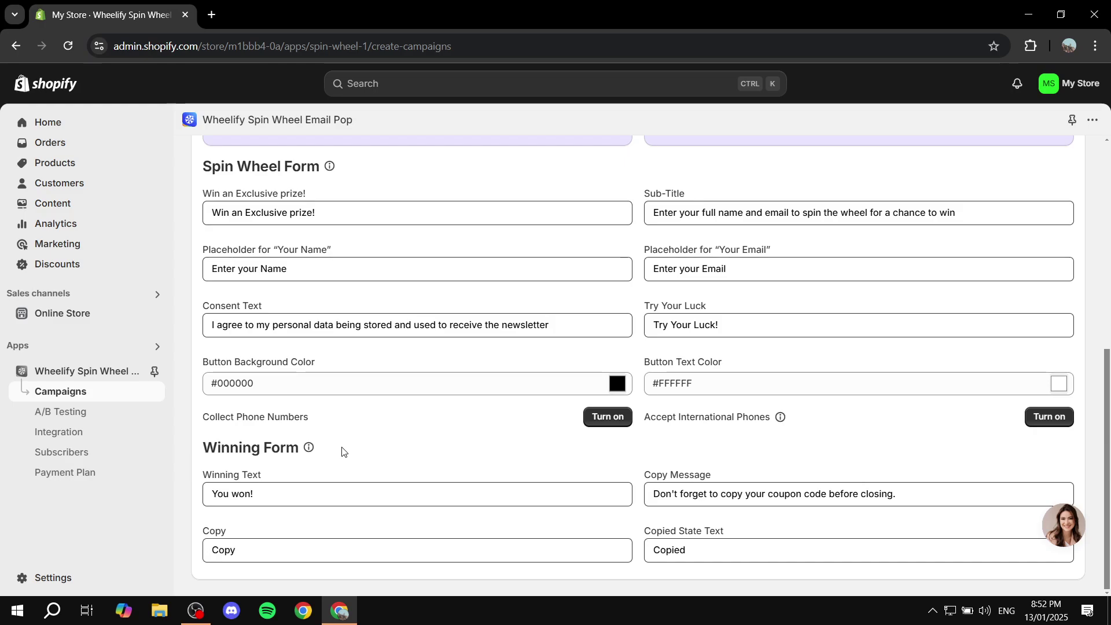
{"action": "left_click_drag", "start_coordinate": [275, 496], "coordinate": [200, 501]}
{"action": "left_click", "coordinate": [374, 466]}
{"action": "left_click_drag", "start_coordinate": [377, 509], "coordinate": [204, 504]}
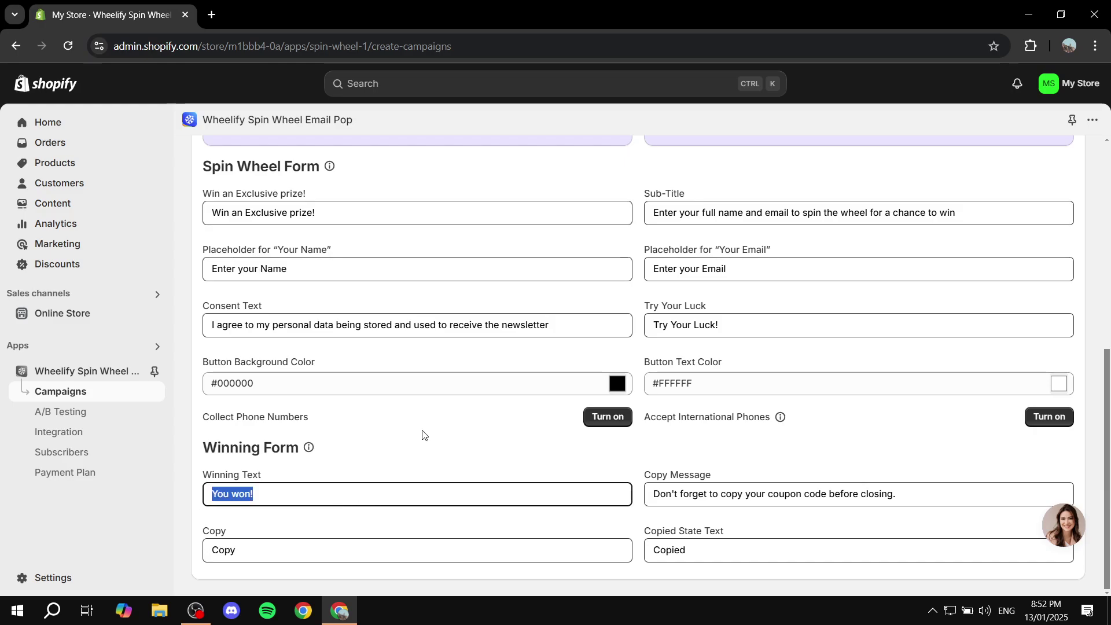
{"action": "left_click", "coordinate": [427, 438]}
{"action": "scroll", "coordinate": [428, 439], "scroll_direction": "up", "scroll_amount": 7}
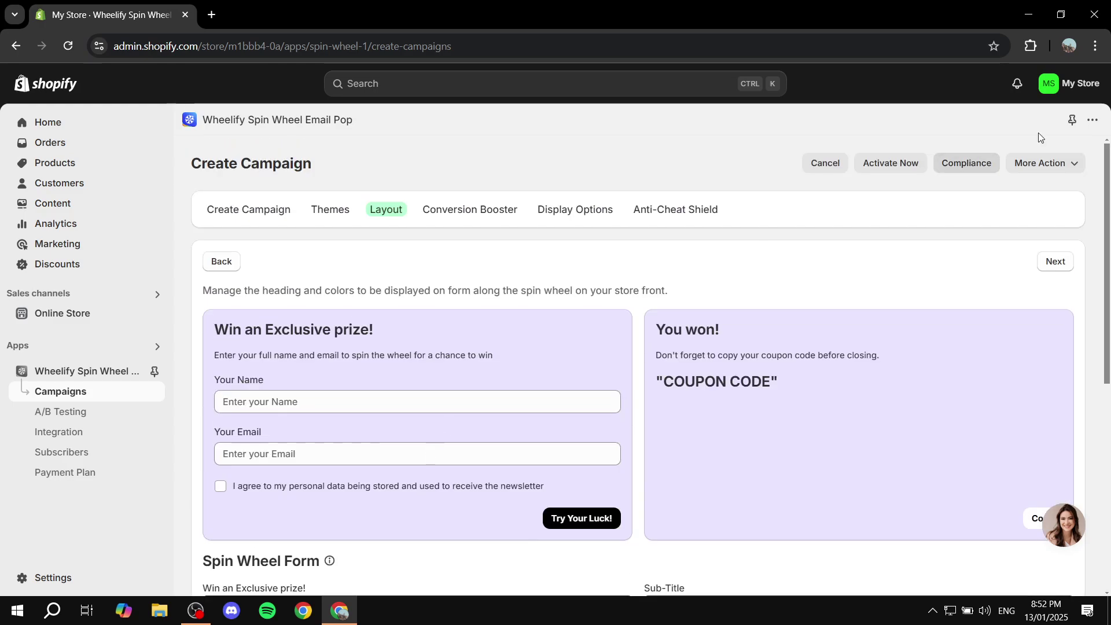
{"action": "left_click", "coordinate": [1049, 263]}
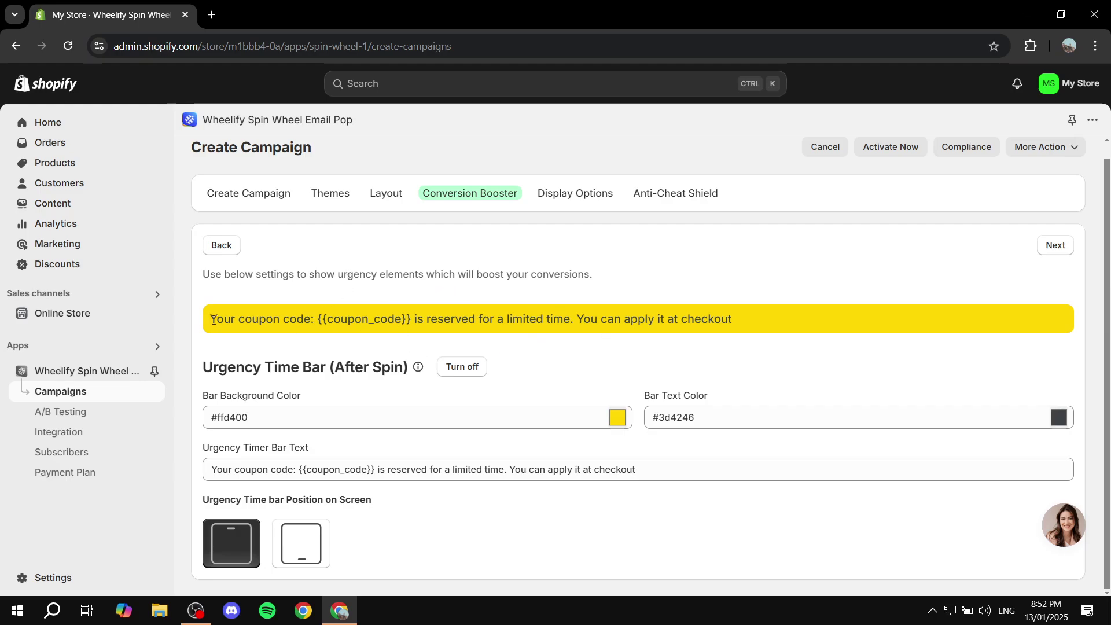
{"action": "left_click_drag", "start_coordinate": [212, 319], "coordinate": [762, 312]}
{"action": "left_click", "coordinate": [762, 311]}
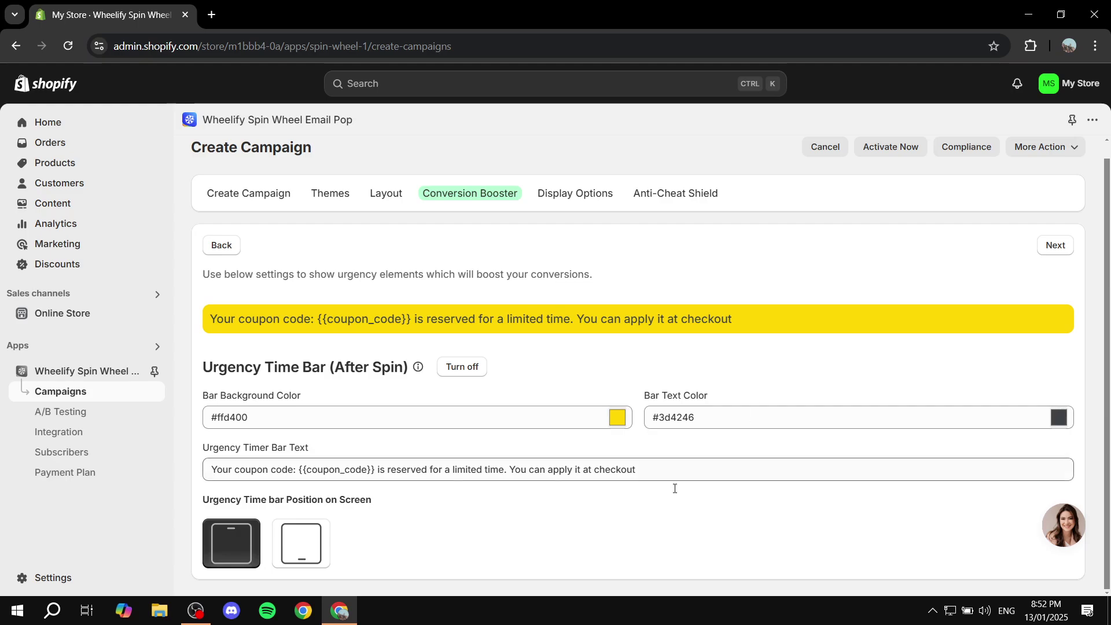
{"action": "left_click_drag", "start_coordinate": [681, 469], "coordinate": [378, 469]}
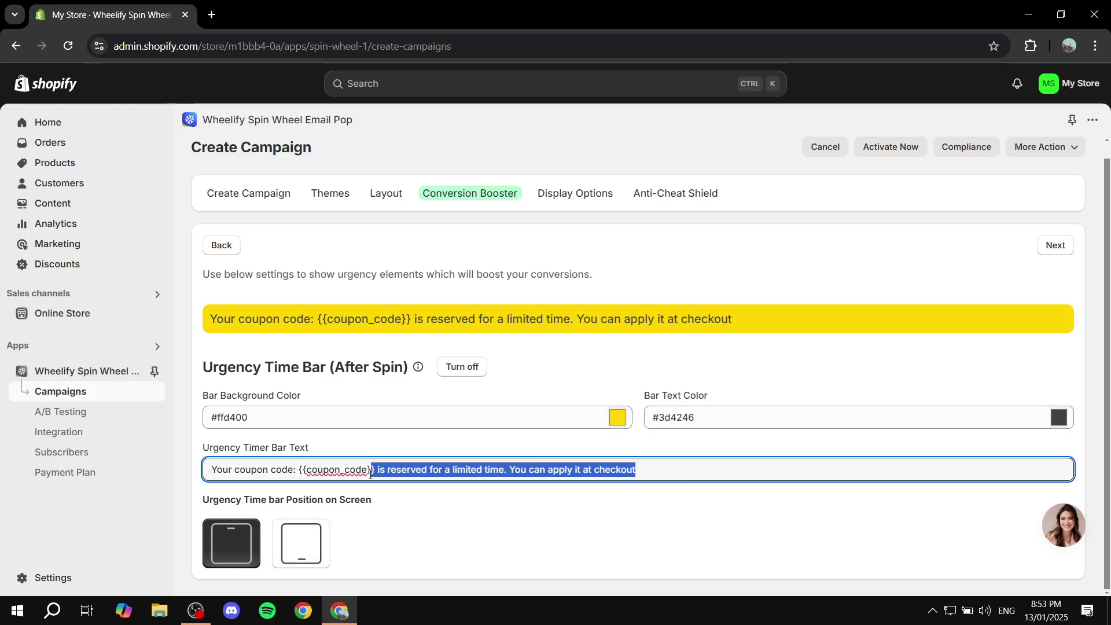
{"action": "left_click", "coordinate": [539, 528]}
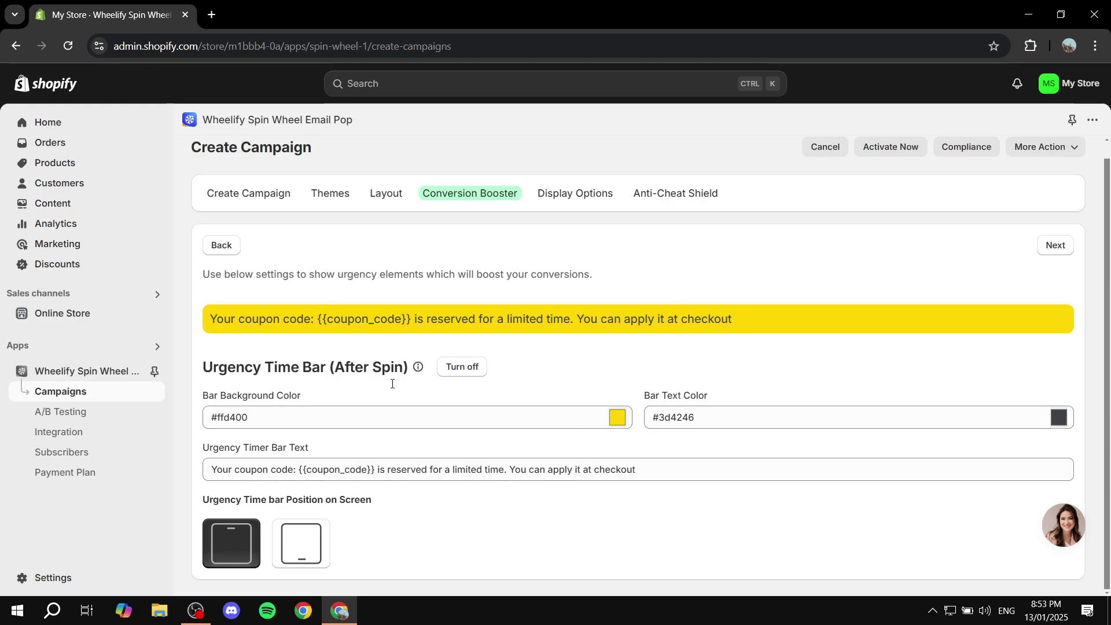
{"action": "left_click", "coordinate": [304, 544]}
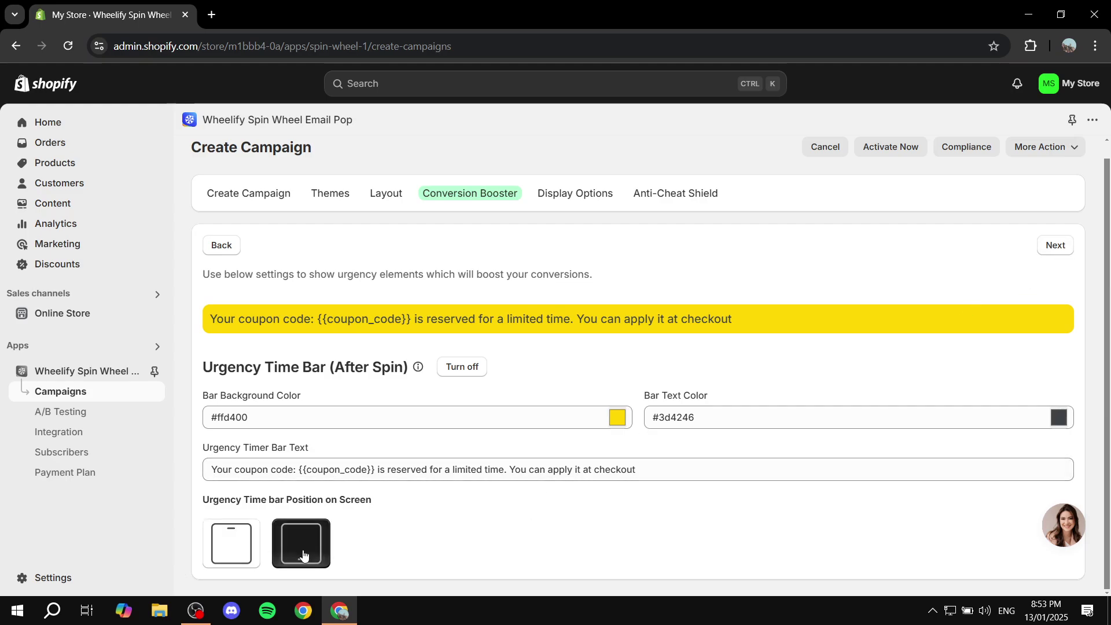
{"action": "left_click", "coordinate": [229, 545]}
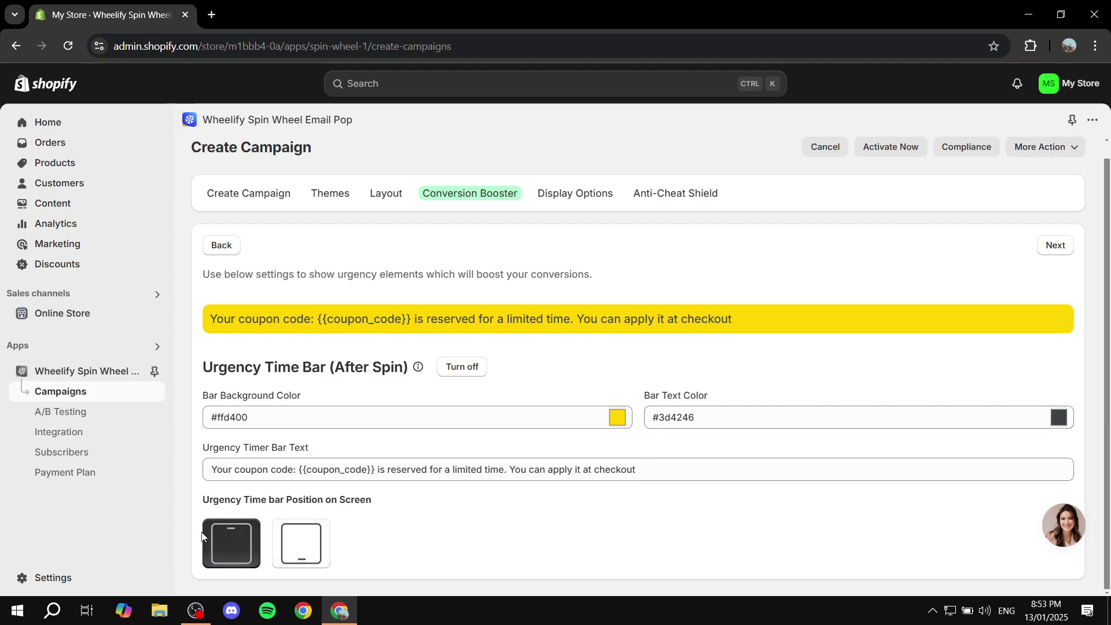
Step: Advance to Display Options and scroll down to Display Settings
{"action": "left_click", "coordinate": [1055, 245]}
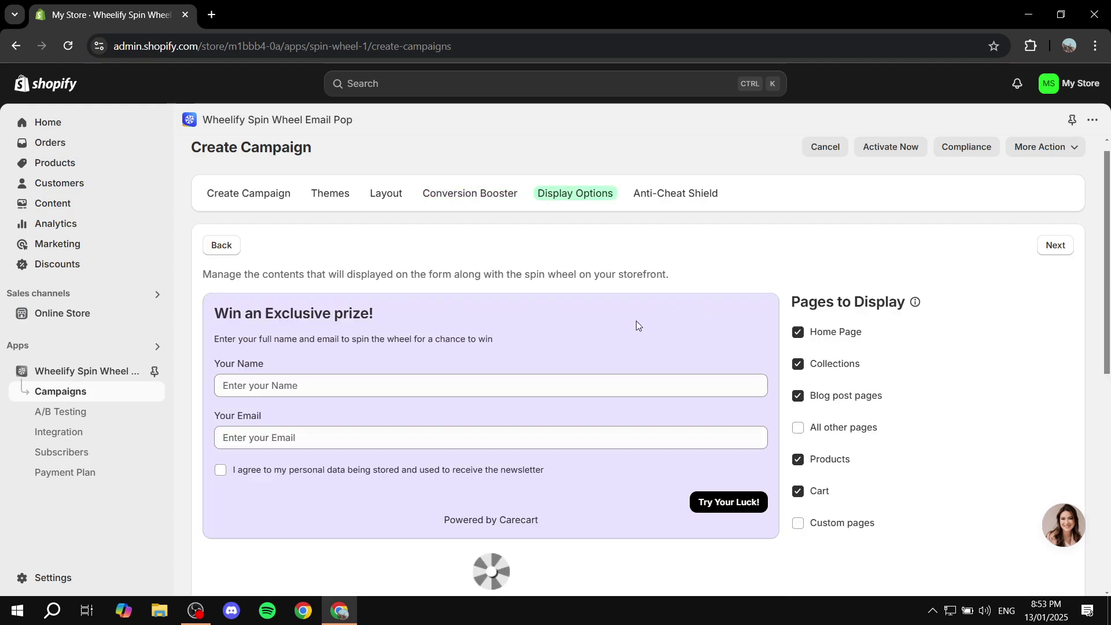
{"action": "scroll", "coordinate": [539, 264], "scroll_direction": "down", "scroll_amount": 4}
{"action": "scroll", "coordinate": [467, 270], "scroll_direction": "up", "scroll_amount": 4}
{"action": "scroll", "coordinate": [555, 374], "scroll_direction": "down", "scroll_amount": 6}
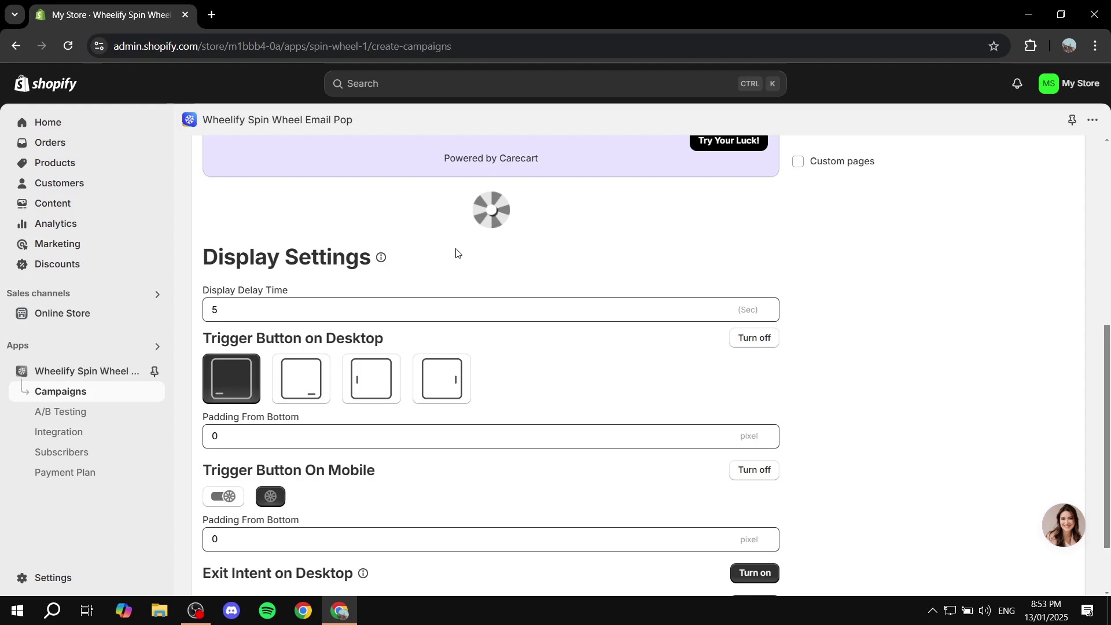
{"action": "scroll", "coordinate": [455, 252], "scroll_direction": "down", "scroll_amount": 2}
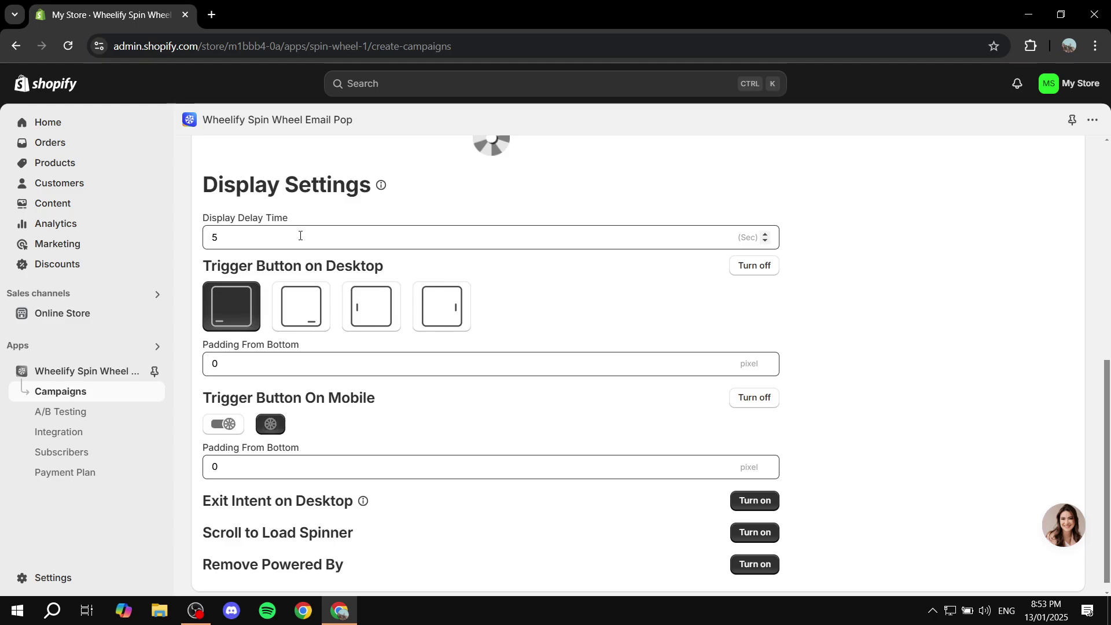
{"action": "scroll", "coordinate": [405, 266], "scroll_direction": "down", "scroll_amount": 1}
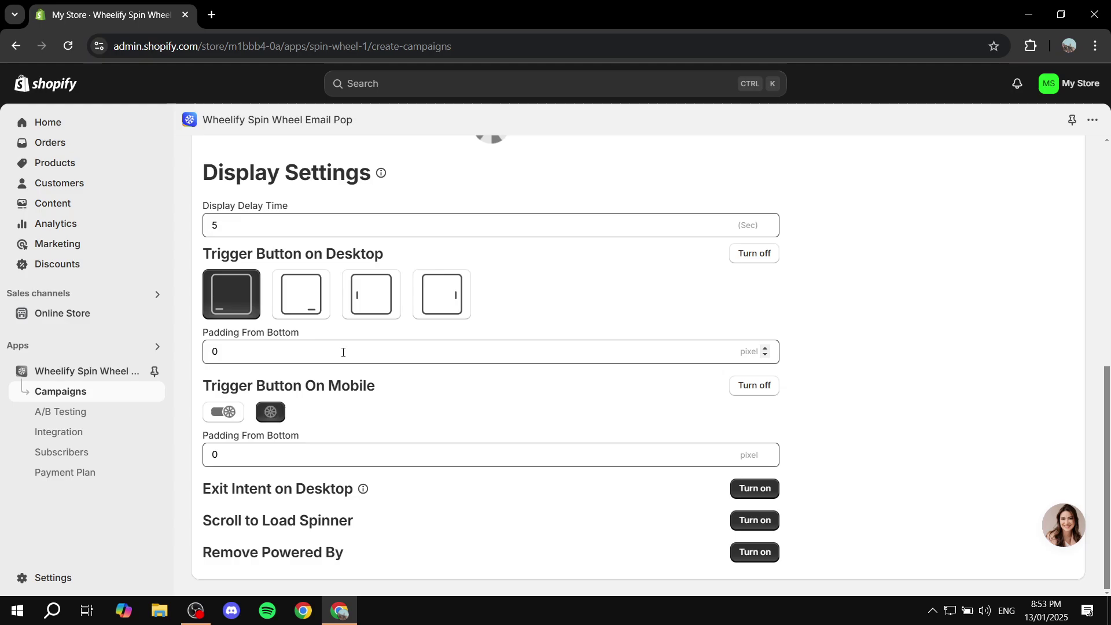
Step: Cycle through the desktop trigger button placements, settling on the first
{"action": "left_click", "coordinate": [302, 293]}
{"action": "left_click", "coordinate": [365, 292]}
{"action": "left_click", "coordinate": [445, 293]}
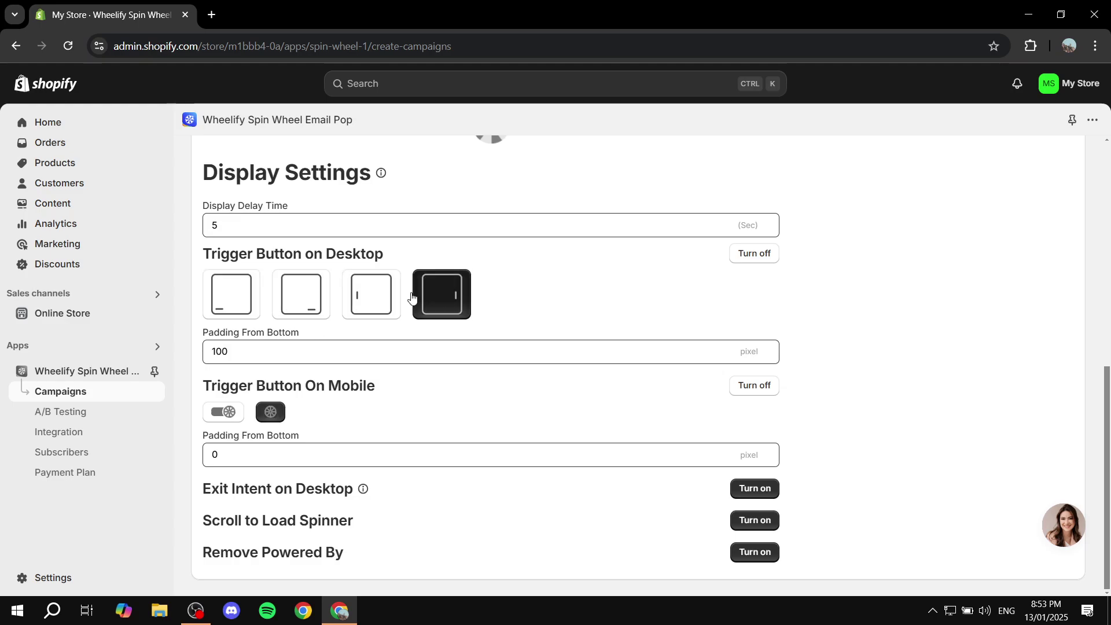
{"action": "left_click", "coordinate": [218, 293]}
{"action": "left_click", "coordinate": [308, 293]}
{"action": "left_click", "coordinate": [372, 290]}
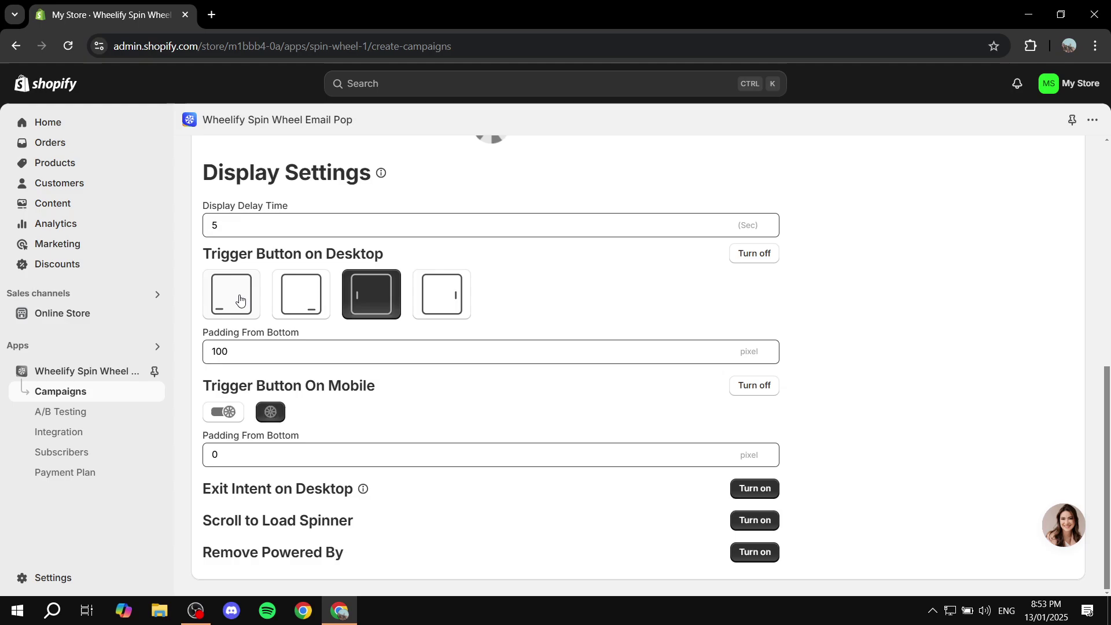
{"action": "left_click", "coordinate": [242, 298]}
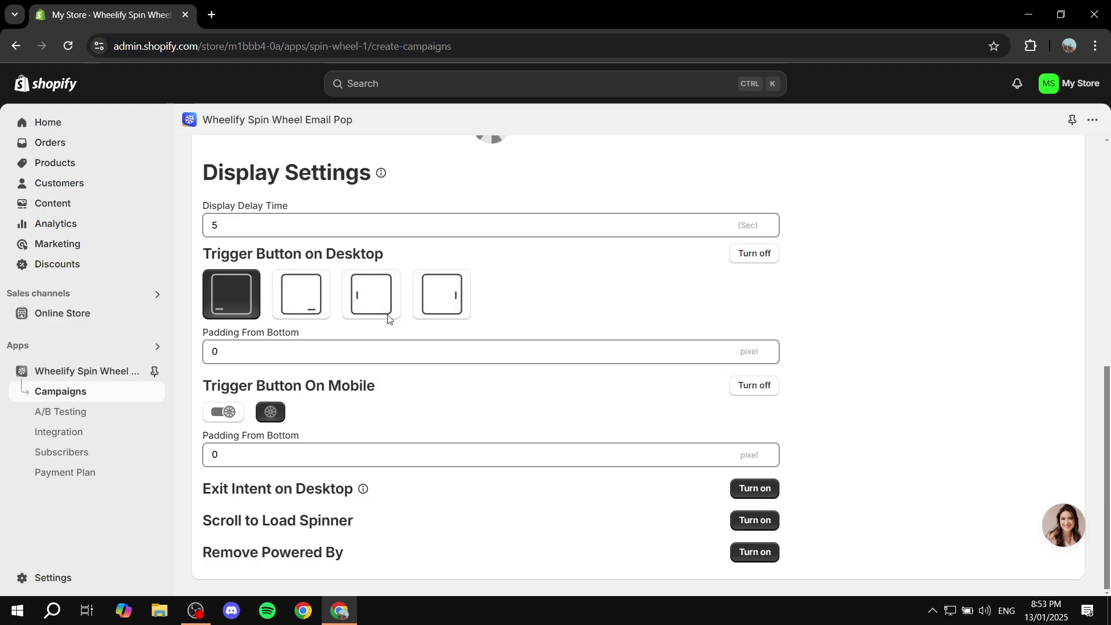
{"action": "left_click", "coordinate": [435, 298]}
{"action": "left_click", "coordinate": [236, 293]}
{"action": "scroll", "coordinate": [594, 404], "scroll_direction": "up", "scroll_amount": 10}
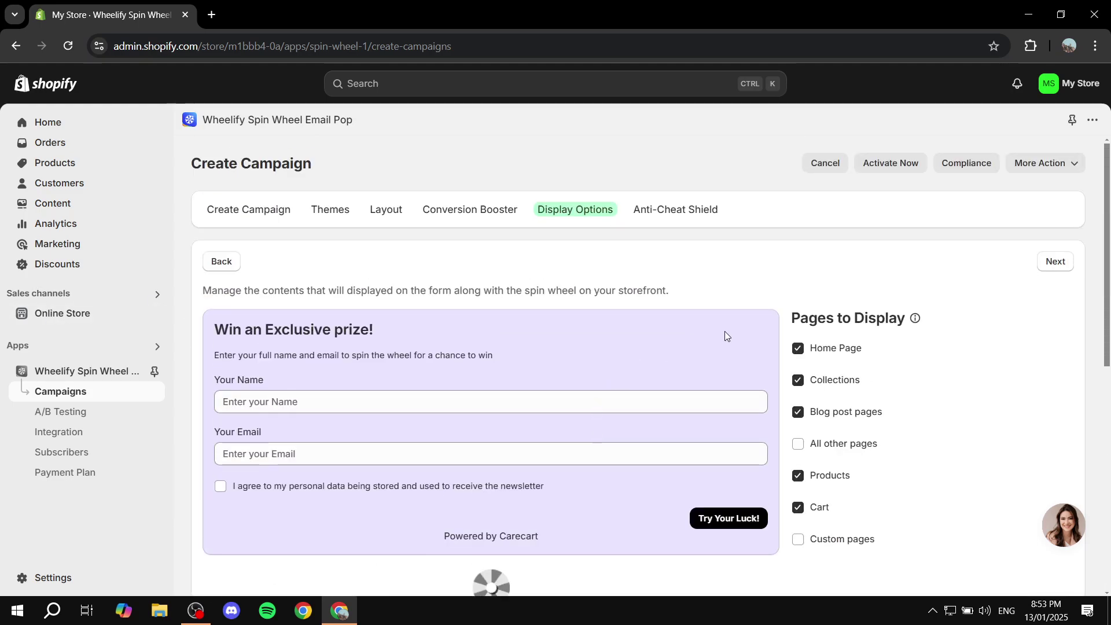
Step: Advance to Anti-Cheat Shield and review the spin limit labels
{"action": "left_click", "coordinate": [1062, 263]}
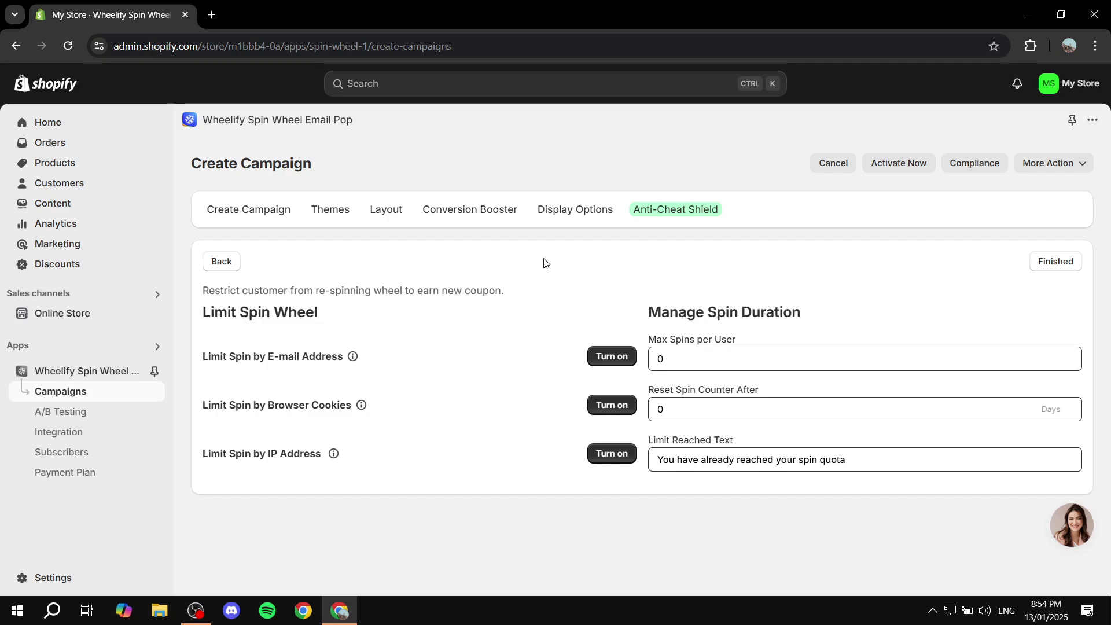
{"action": "left_click_drag", "start_coordinate": [202, 325], "coordinate": [319, 315]}
{"action": "left_click", "coordinate": [404, 323]}
{"action": "left_click_drag", "start_coordinate": [275, 450], "coordinate": [315, 458]}
{"action": "left_click", "coordinate": [302, 461]}
{"action": "left_click_drag", "start_coordinate": [289, 357], "coordinate": [339, 360]}
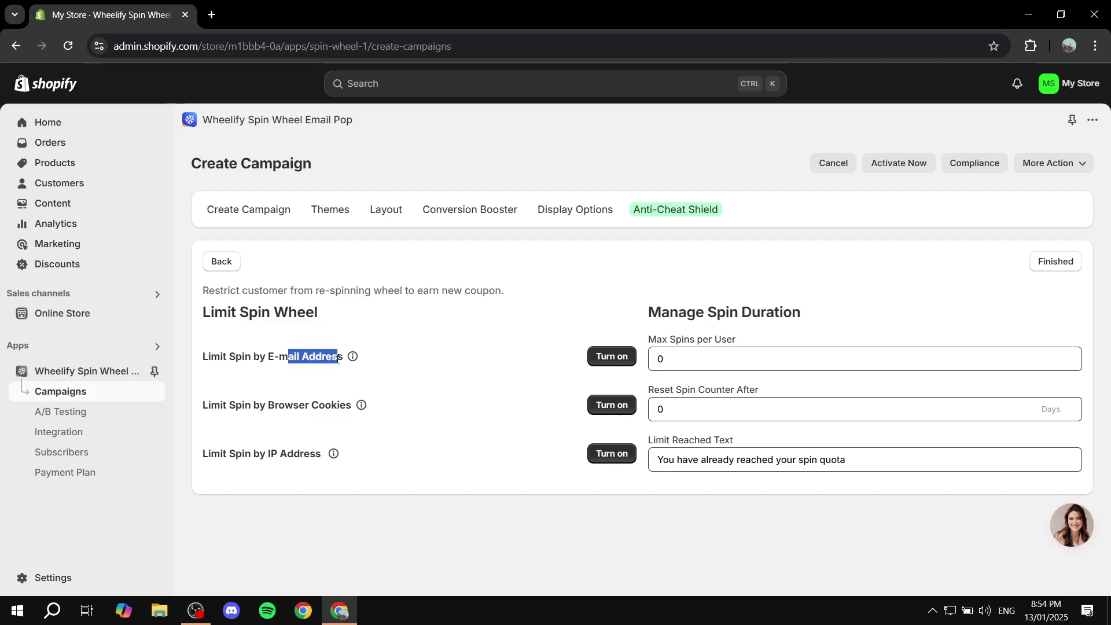
{"action": "left_click", "coordinate": [431, 373]}
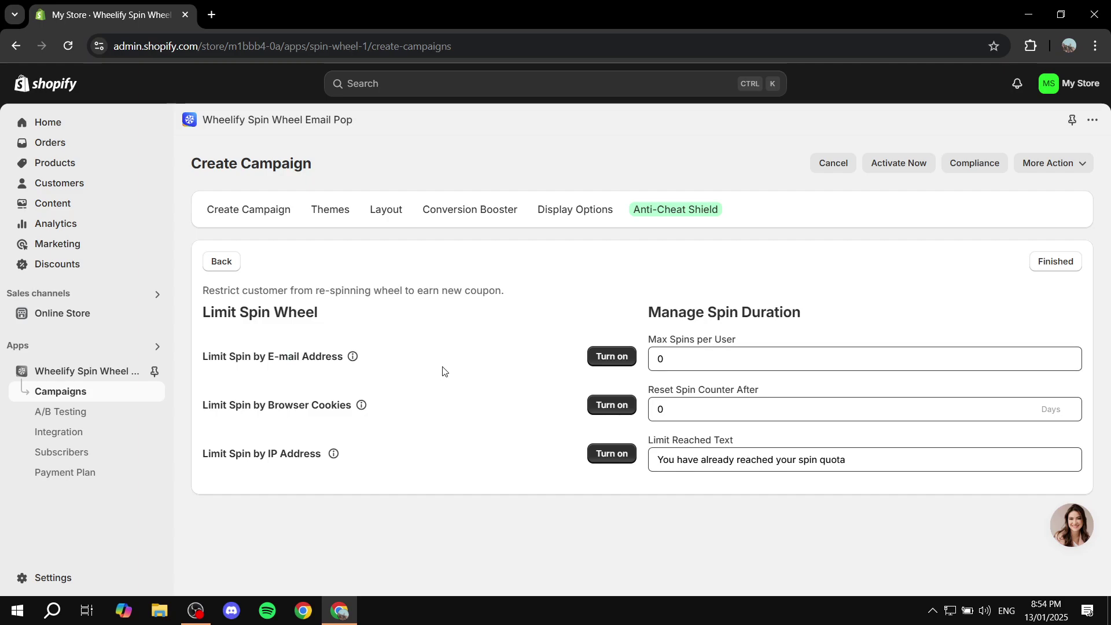
Step: Set Max Spins per User to 1 and Reset Spin Counter After to 1 day
{"action": "left_click", "coordinate": [704, 358]}
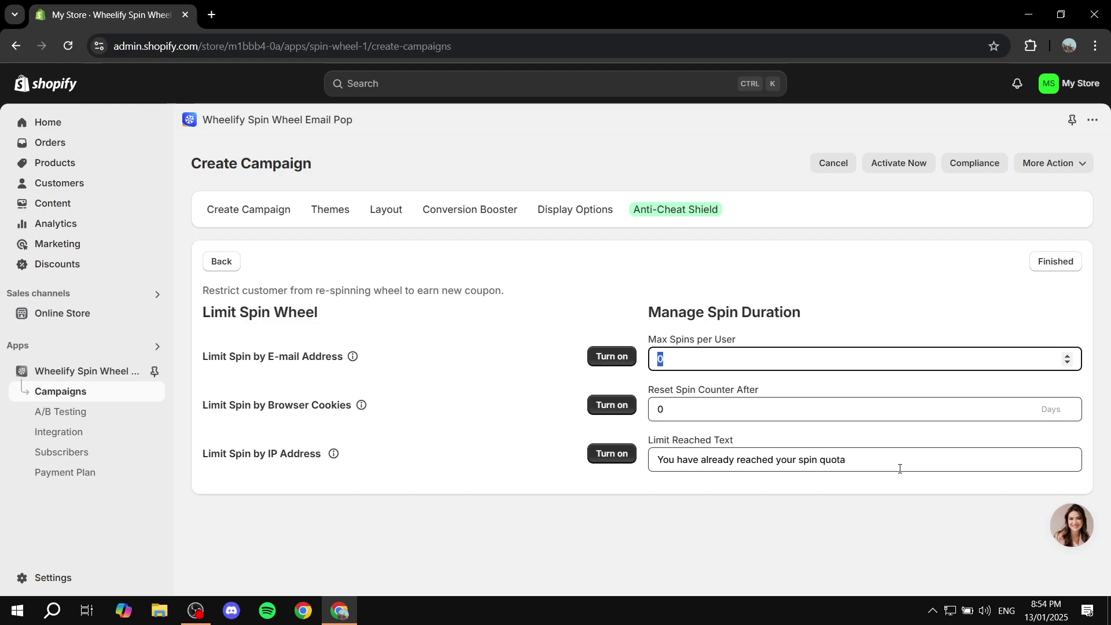
{"action": "type", "text": "1"}
{"action": "left_click", "coordinate": [643, 360]}
{"action": "left_click", "coordinate": [680, 402]}
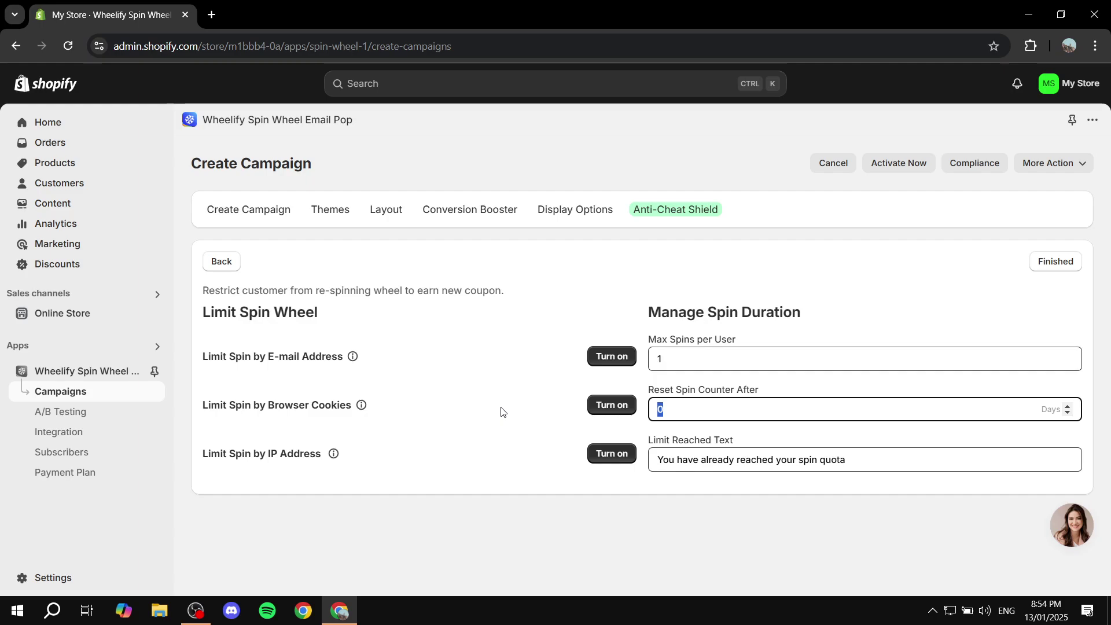
{"action": "type", "text": "1"}
{"action": "left_click", "coordinate": [369, 393]}
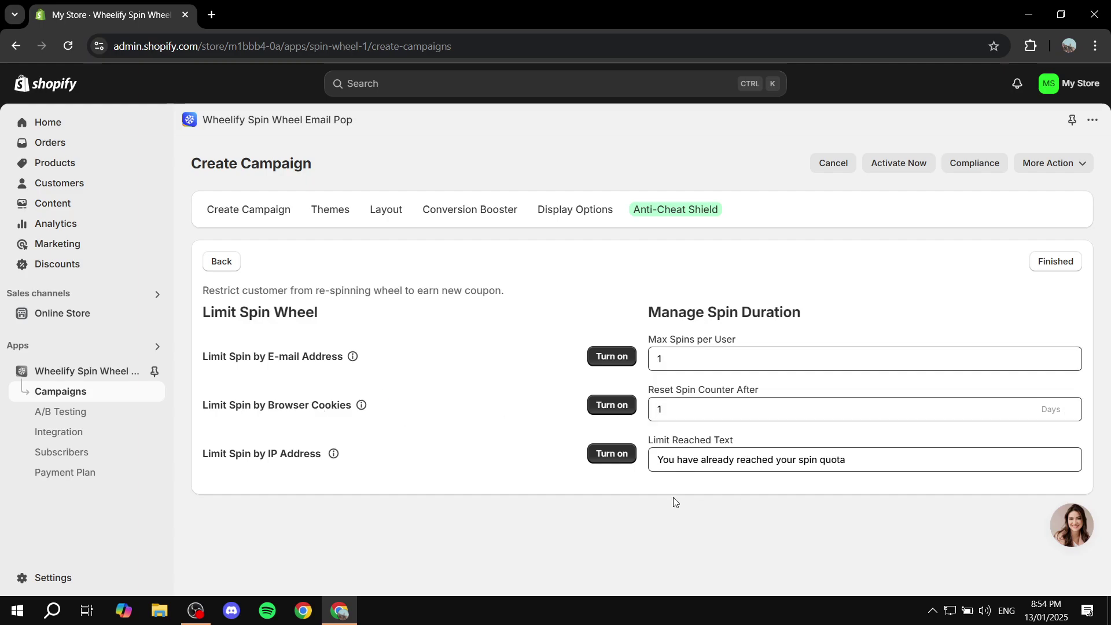
{"action": "left_click", "coordinate": [923, 463]}
{"action": "left_click", "coordinate": [567, 475]}
{"action": "left_click_drag", "start_coordinate": [266, 453], "coordinate": [384, 458]}
{"action": "left_click", "coordinate": [396, 459]}
Step: Save the campaign with Finished and scroll the list to the Test campaign card
{"action": "left_click", "coordinate": [1064, 267]}
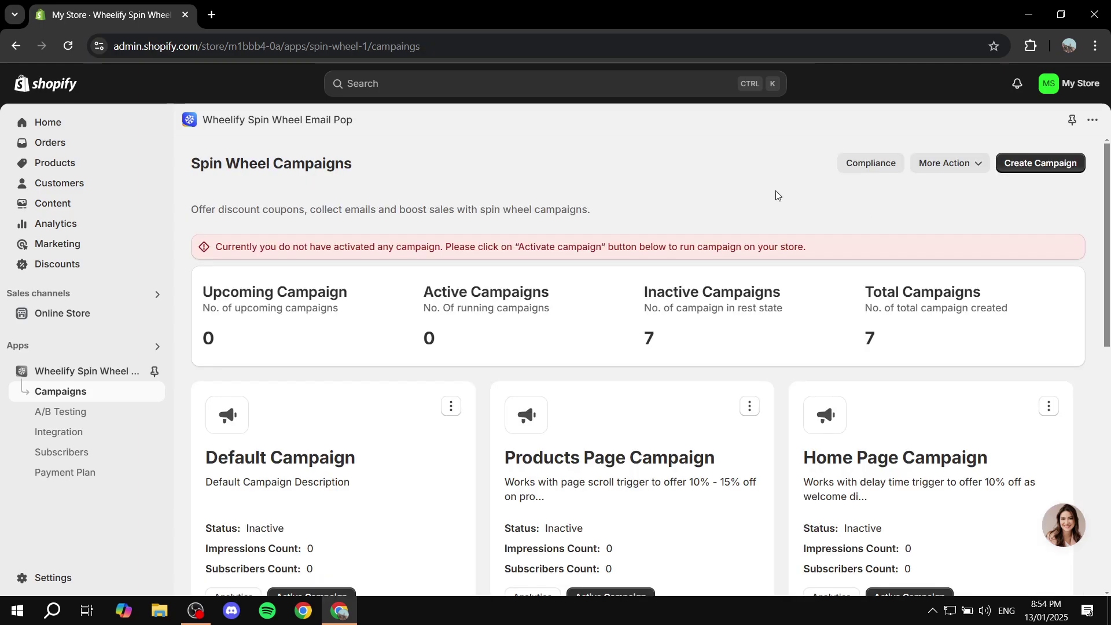
{"action": "scroll", "coordinate": [579, 321], "scroll_direction": "down", "scroll_amount": 2}
{"action": "scroll", "coordinate": [426, 325], "scroll_direction": "down", "scroll_amount": 4}
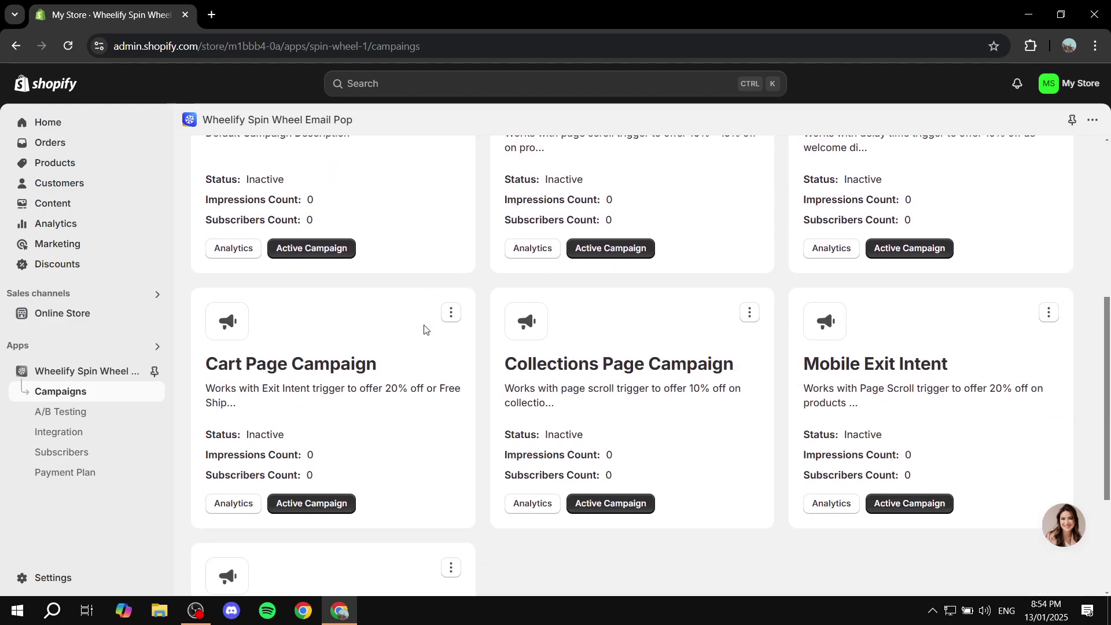
{"action": "scroll", "coordinate": [424, 329], "scroll_direction": "down", "scroll_amount": 4}
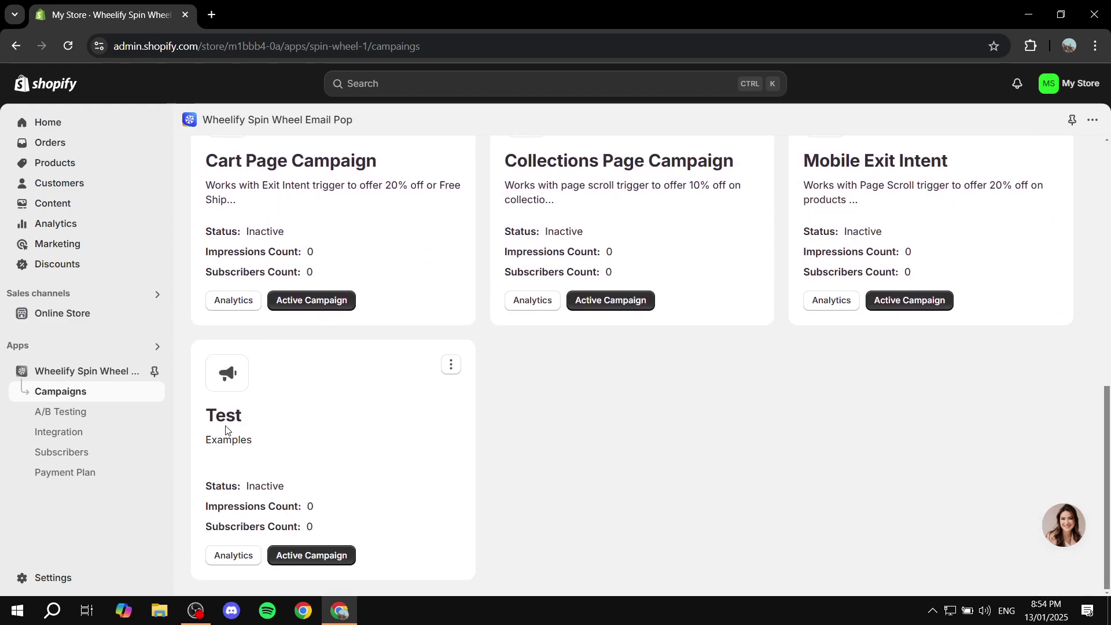
{"action": "left_click_drag", "start_coordinate": [226, 430], "coordinate": [293, 422]}
Step: Activate the Test campaign and confirm in the Activate Campaign dialog
{"action": "left_click", "coordinate": [292, 422]}
{"action": "left_click", "coordinate": [347, 557]}
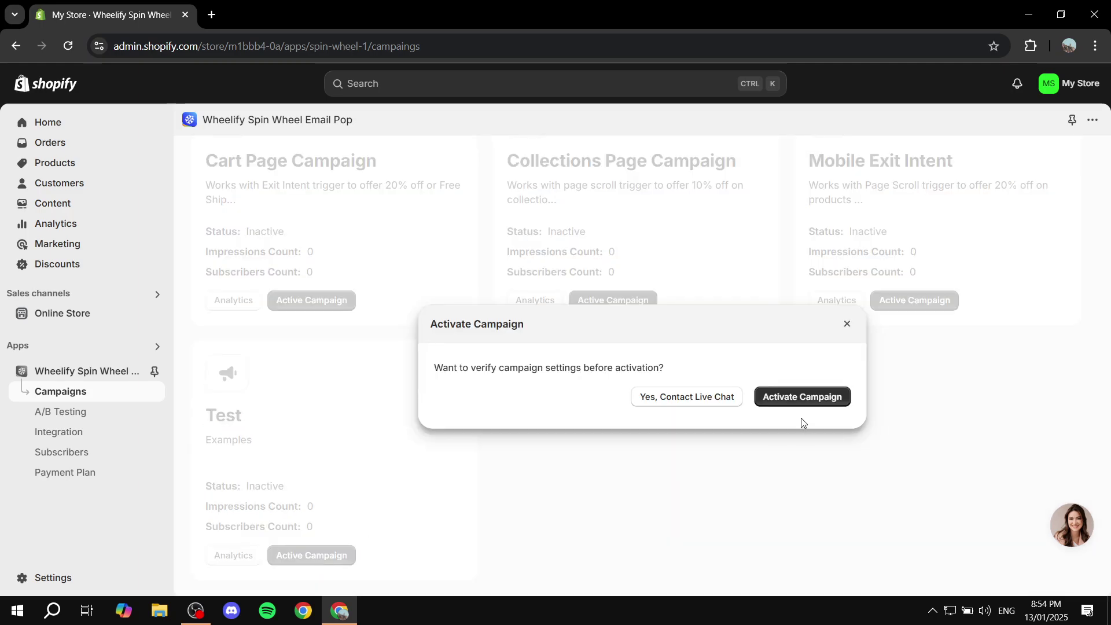
{"action": "left_click", "coordinate": [839, 398]}
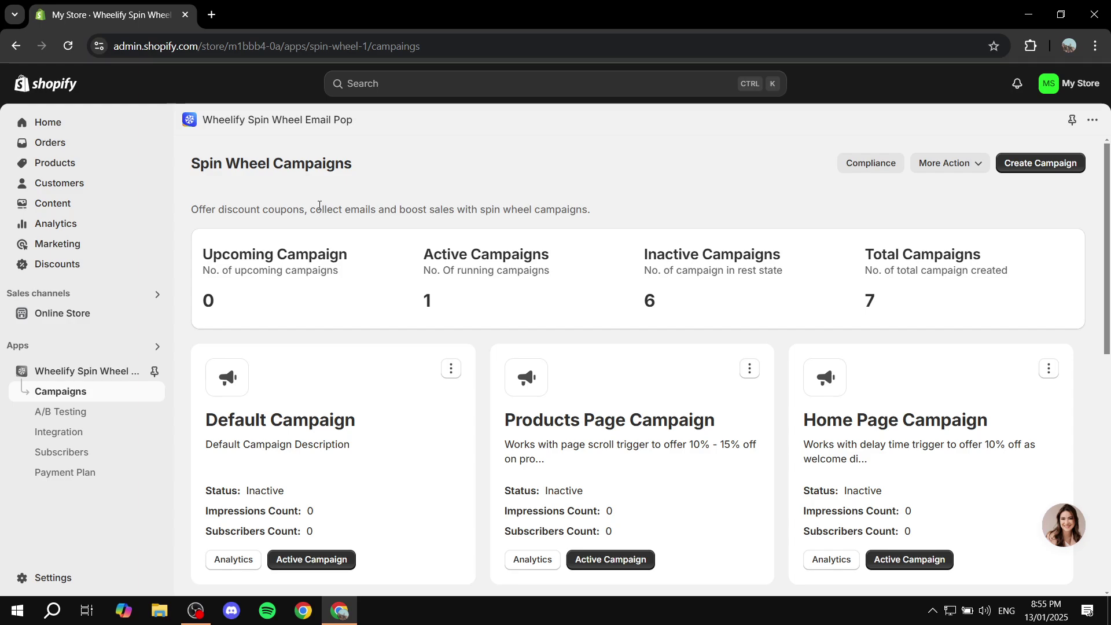
{"action": "scroll", "coordinate": [319, 205], "scroll_direction": "down", "scroll_amount": 9}
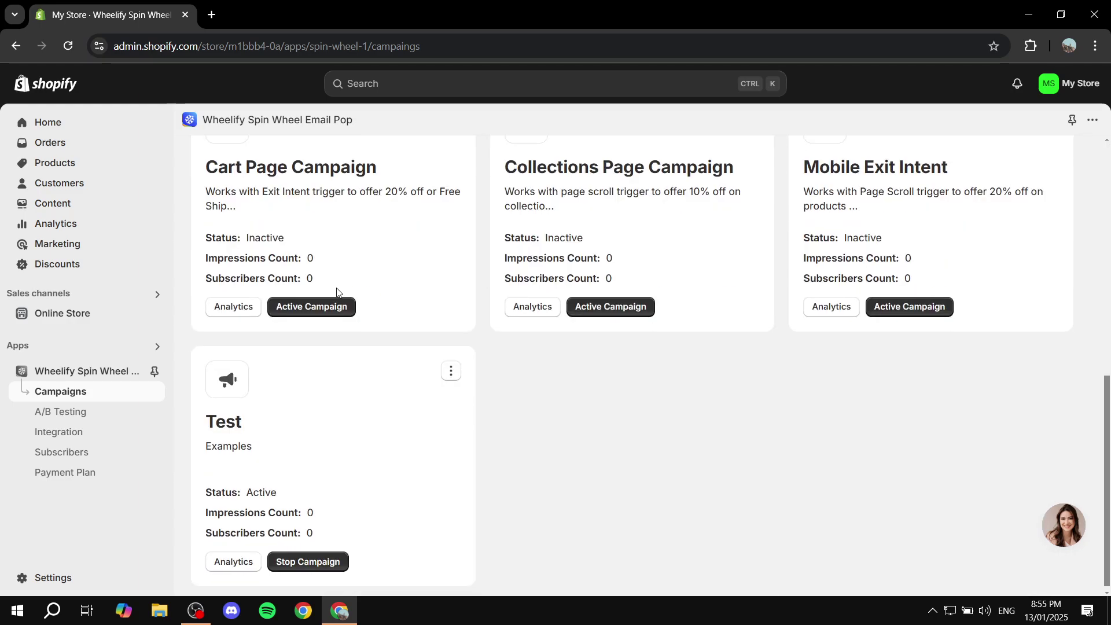